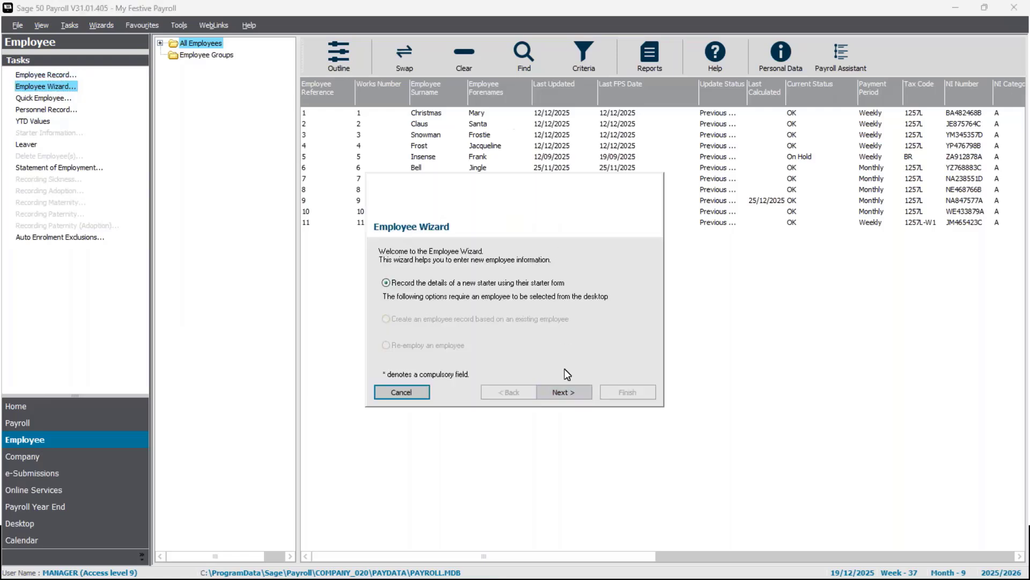
- Examine the Employee Wizard's new-starter details page and the Quick Employee form, leaving both without creating an employee
{"action": "left_click", "coordinate": [571, 396]}
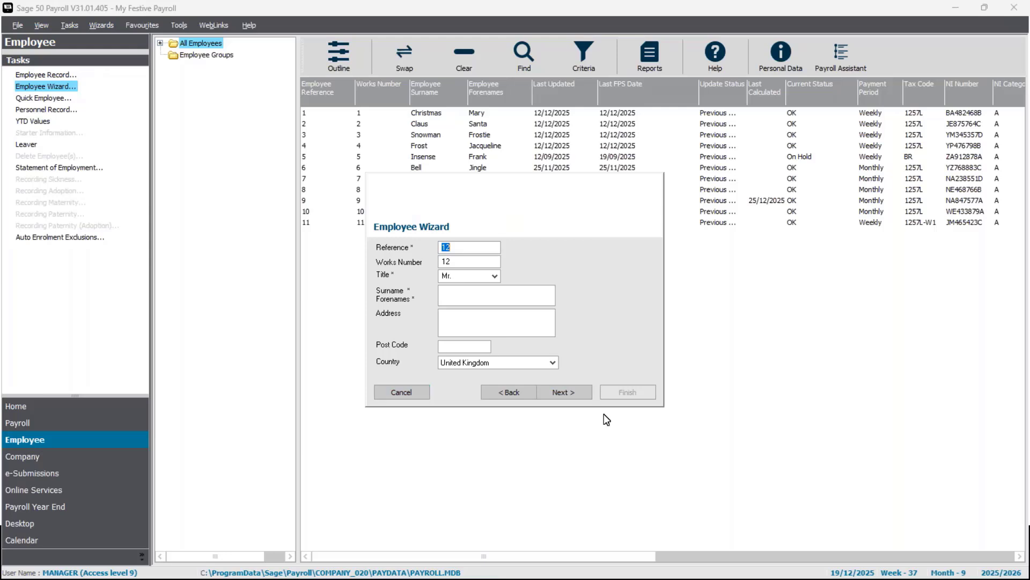
{"action": "left_click", "coordinate": [417, 394]}
{"action": "left_click", "coordinate": [561, 349]}
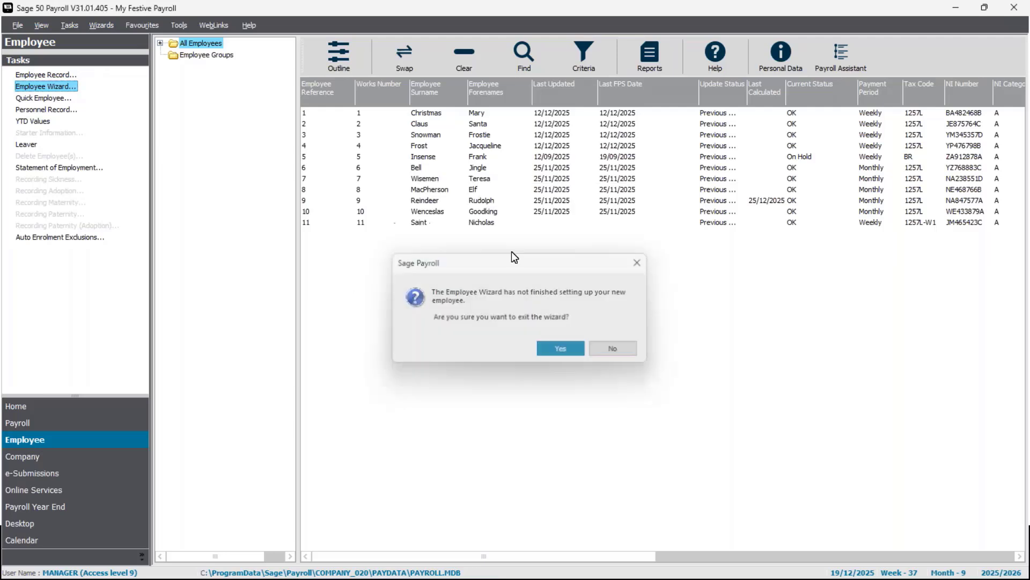
{"action": "left_click", "coordinate": [53, 99]}
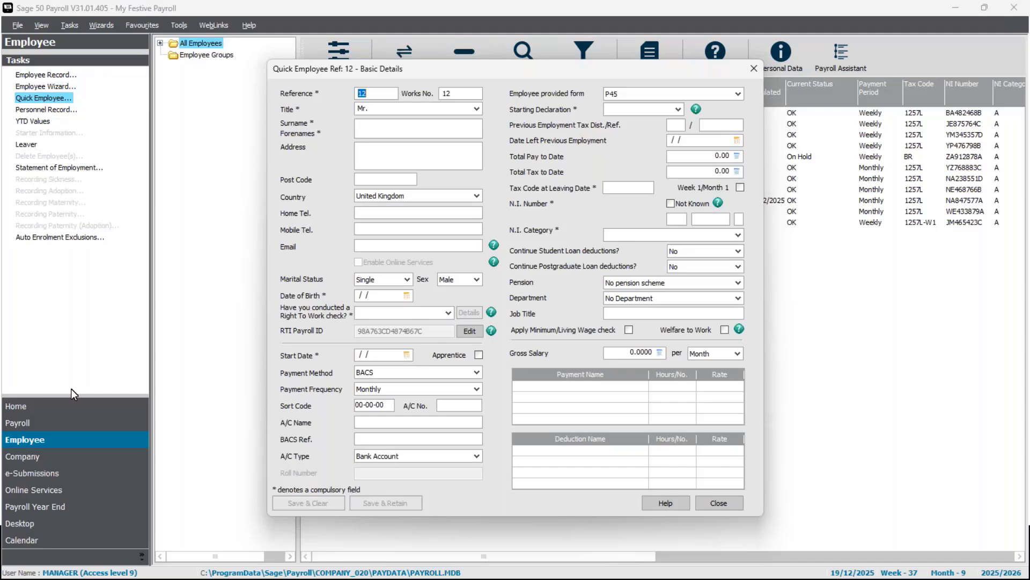
{"action": "left_click", "coordinate": [753, 69]}
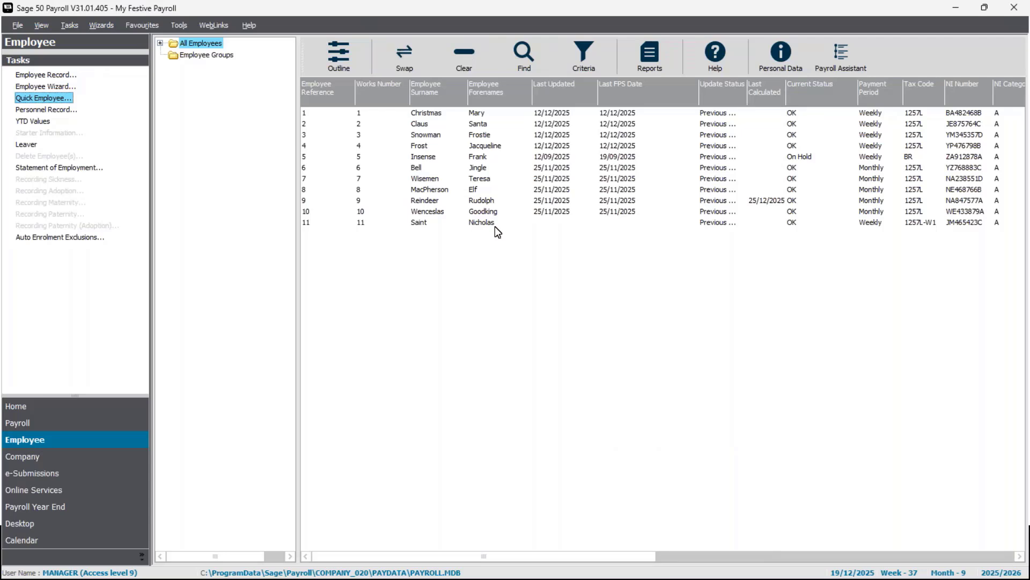
- Review the pension details and the Manage Schemes options in the last listed employee's record, then close the record
{"action": "left_click", "coordinate": [494, 227]}
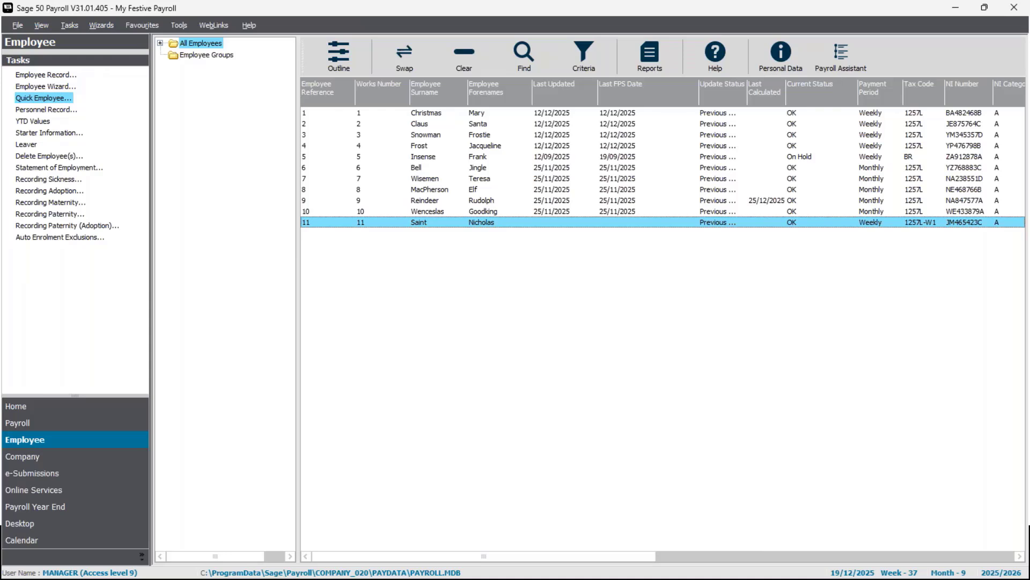
{"action": "left_click", "coordinate": [22, 424]}
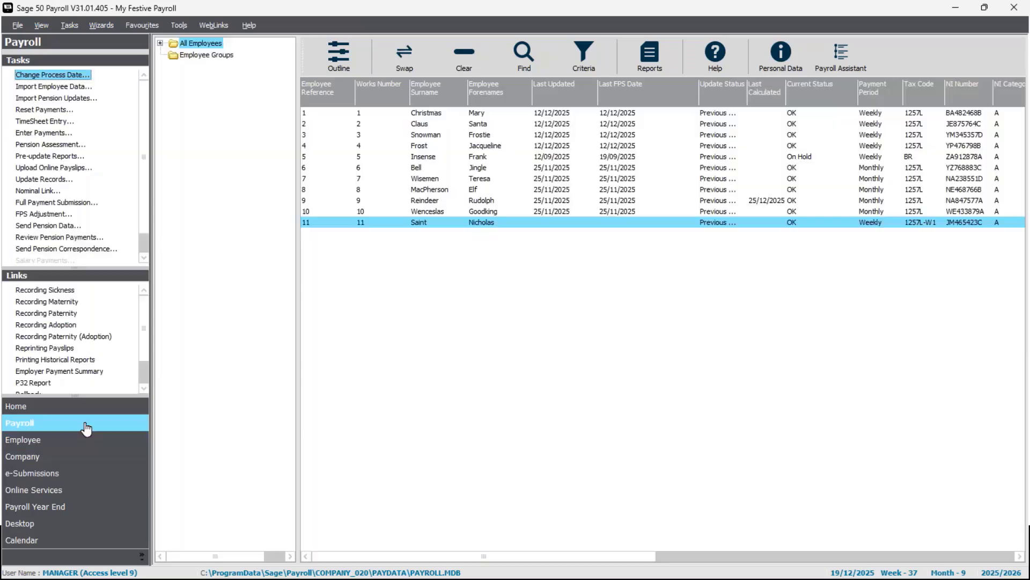
{"action": "left_click", "coordinate": [476, 223]}
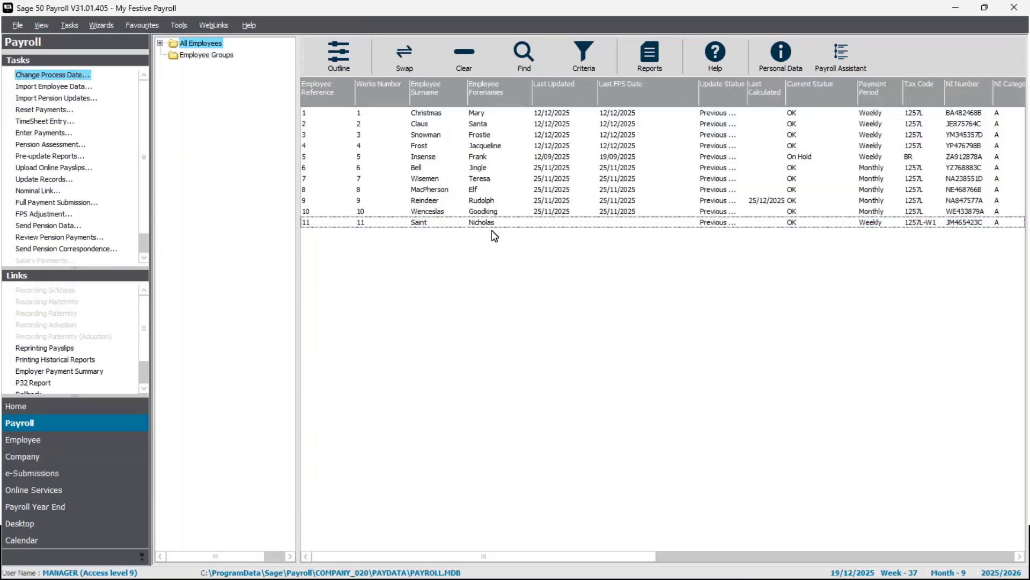
{"action": "double_click", "coordinate": [469, 222]}
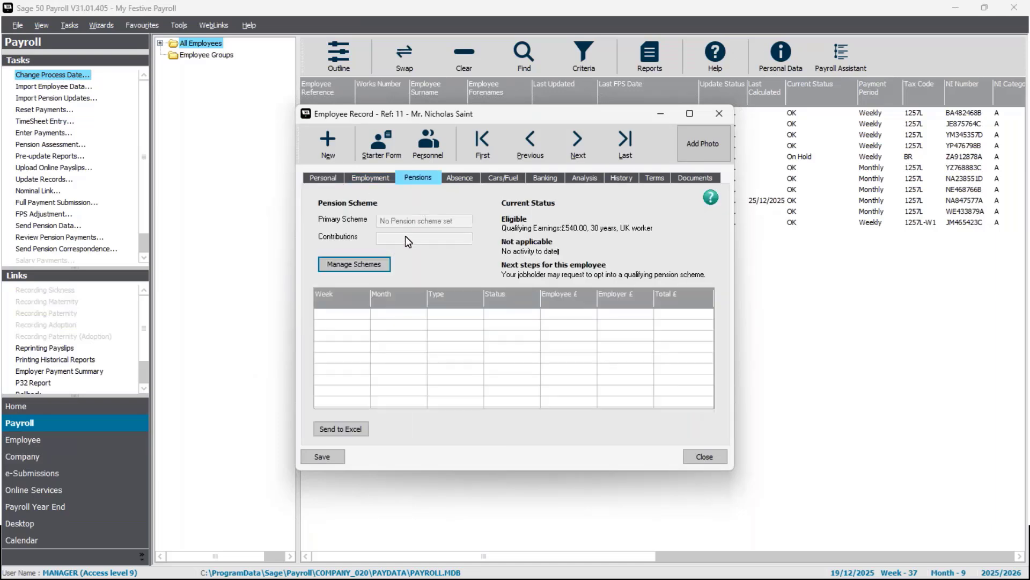
{"action": "left_click", "coordinate": [343, 263]}
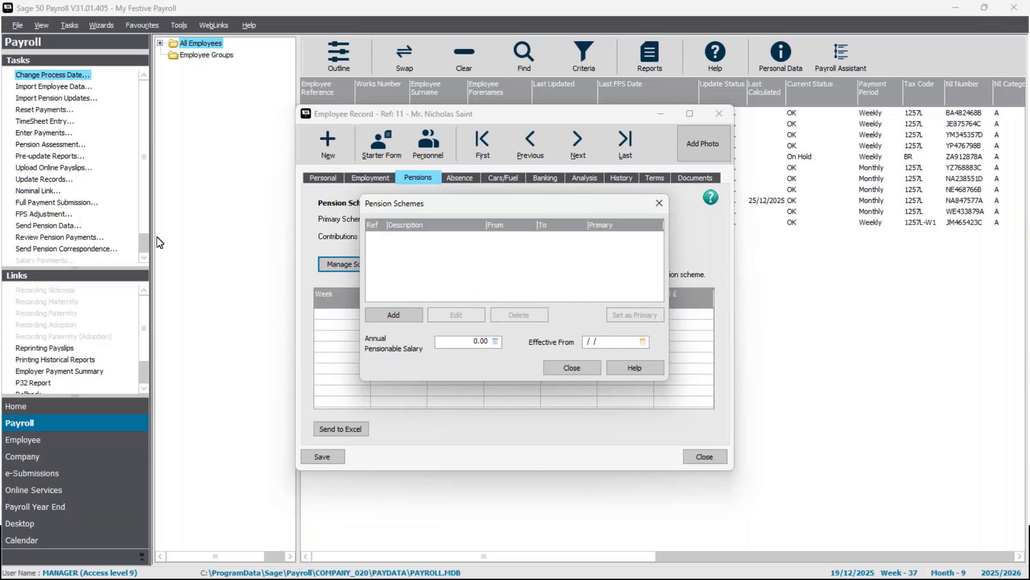
{"action": "left_click", "coordinate": [662, 201]}
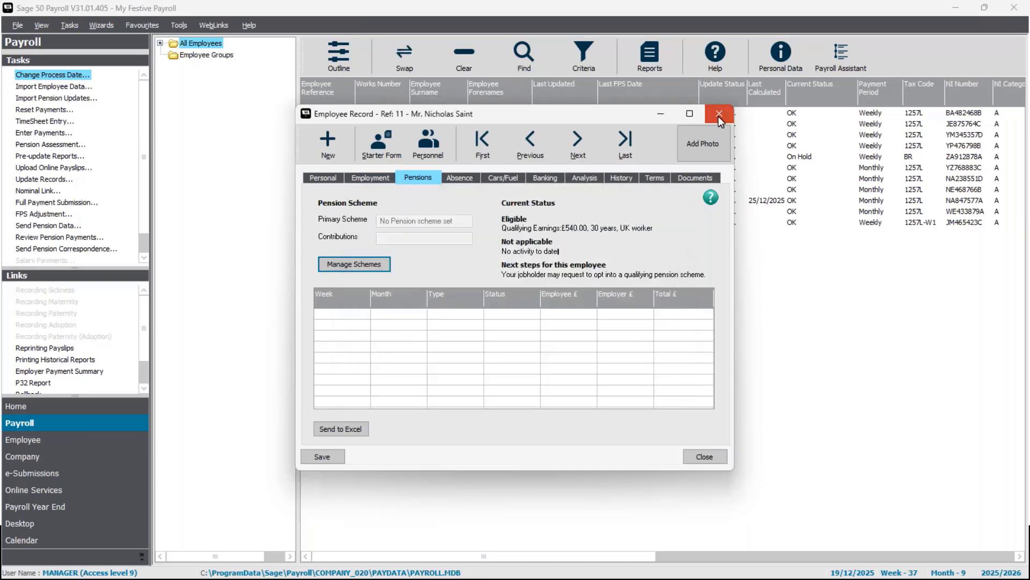
{"action": "left_click", "coordinate": [719, 115]}
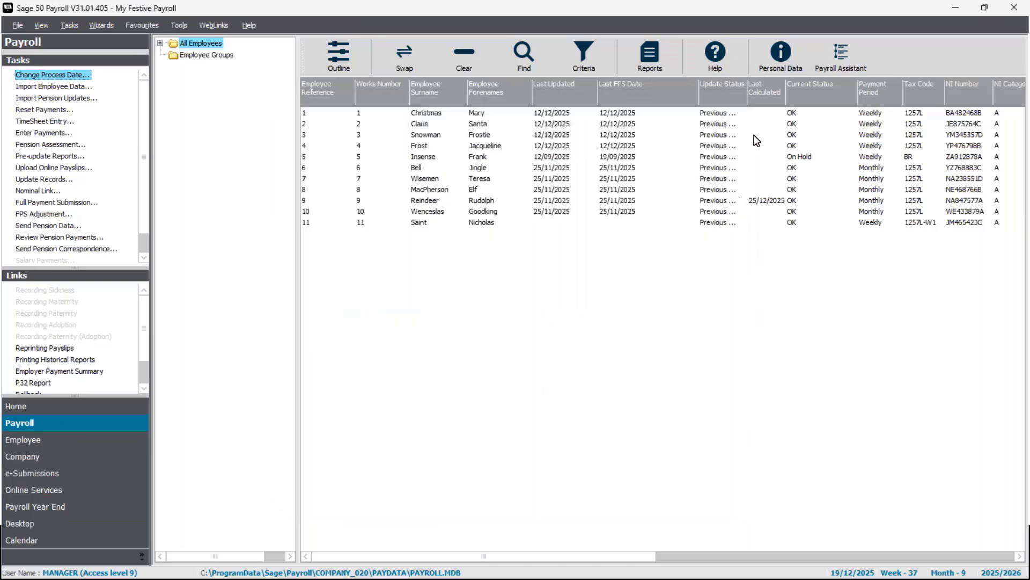
- Review the Leaver options in the employment details of the last listed employee, then close the record
{"action": "left_click", "coordinate": [501, 224]}
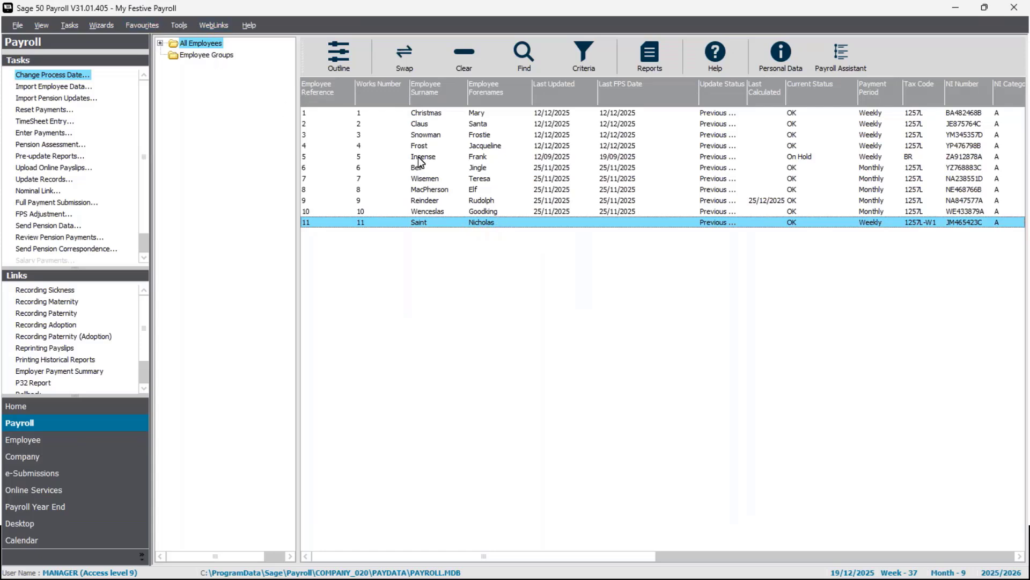
{"action": "left_click", "coordinate": [334, 256]}
{"action": "left_click", "coordinate": [43, 448]}
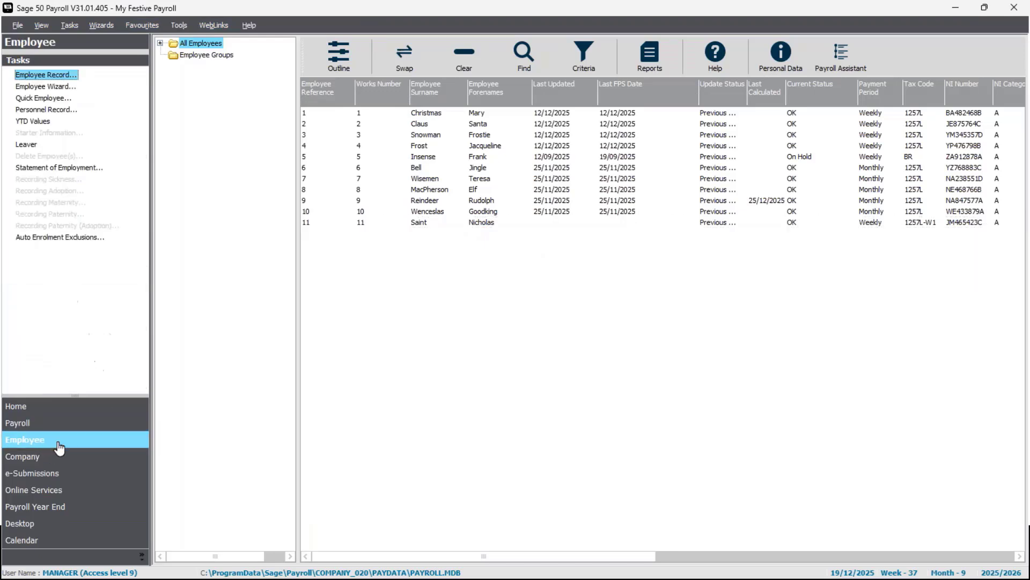
{"action": "left_click", "coordinate": [586, 223]}
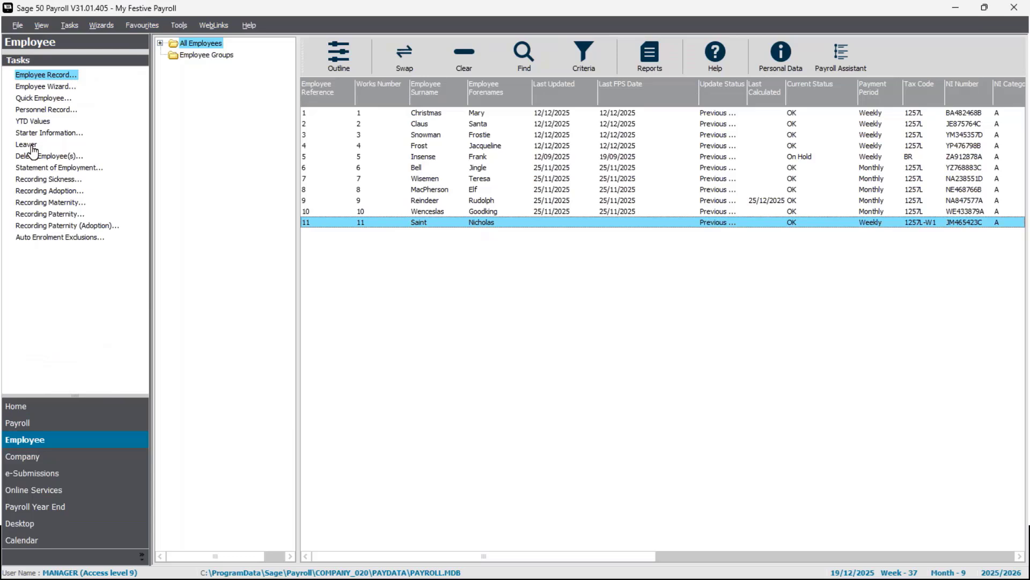
{"action": "left_click", "coordinate": [477, 225], "text": "ctrl"}
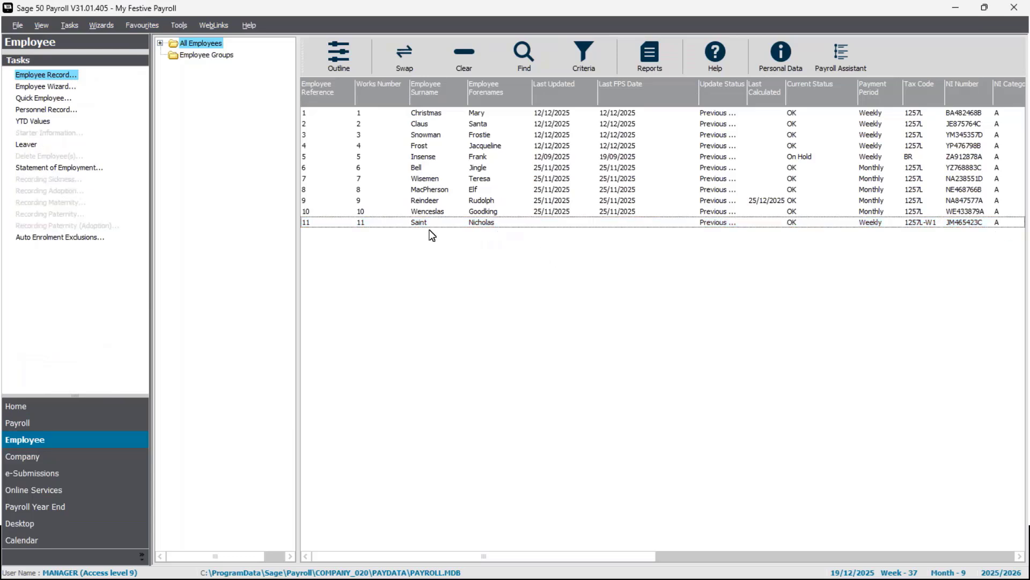
{"action": "double_click", "coordinate": [480, 223]}
{"action": "left_click", "coordinate": [380, 177]}
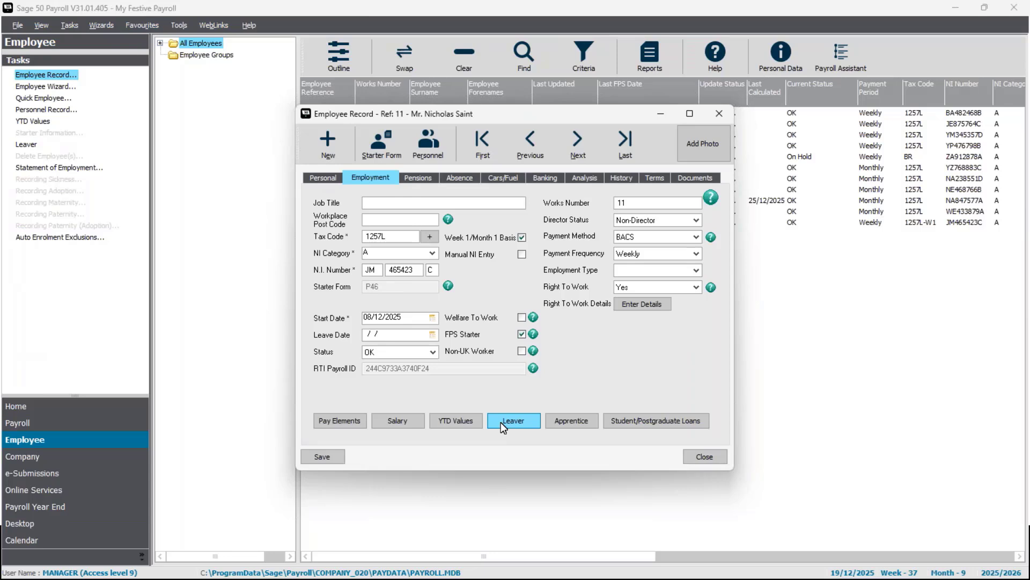
{"action": "left_click", "coordinate": [501, 422]}
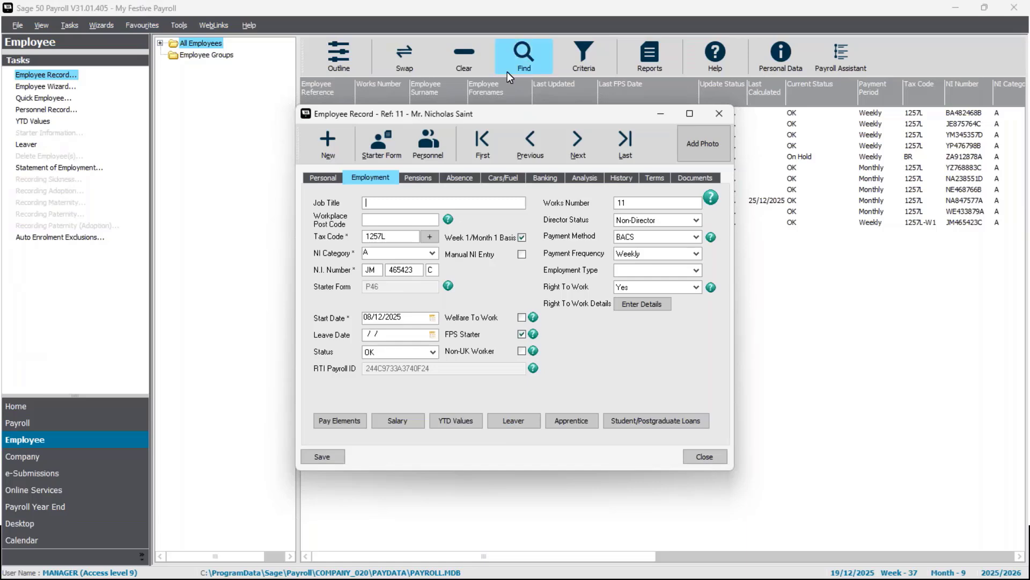
{"action": "left_click", "coordinate": [719, 114]}
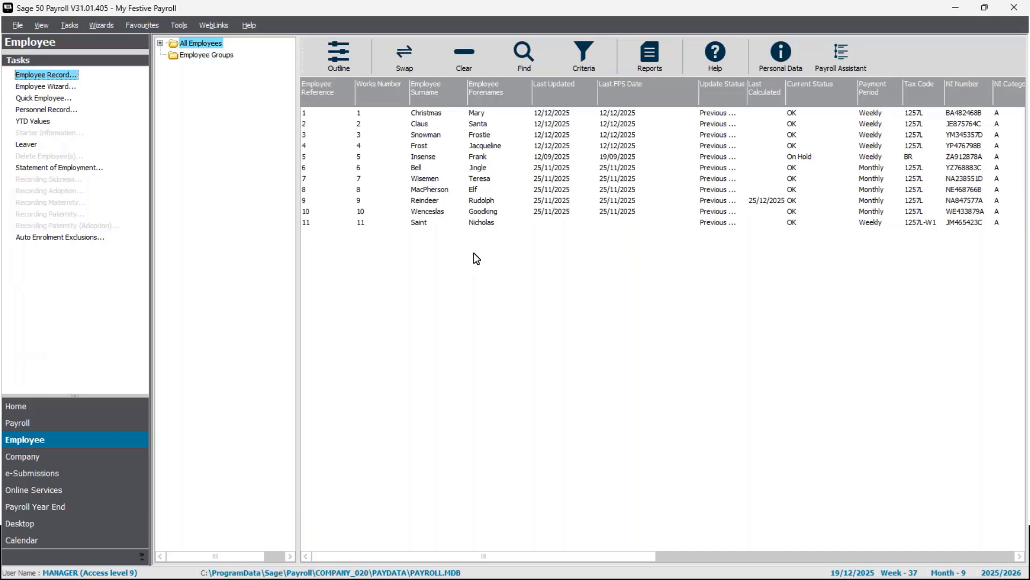
- Try to enter payments for the on-hold employee, declining the legislation update check and keeping the employee selected
{"action": "left_click", "coordinate": [488, 156]}
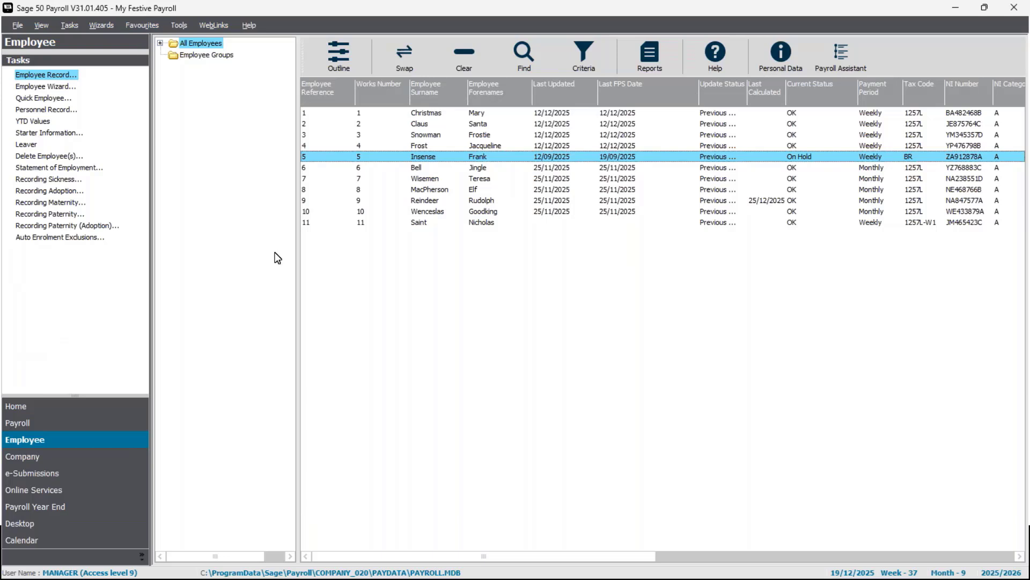
{"action": "left_click", "coordinate": [33, 424]}
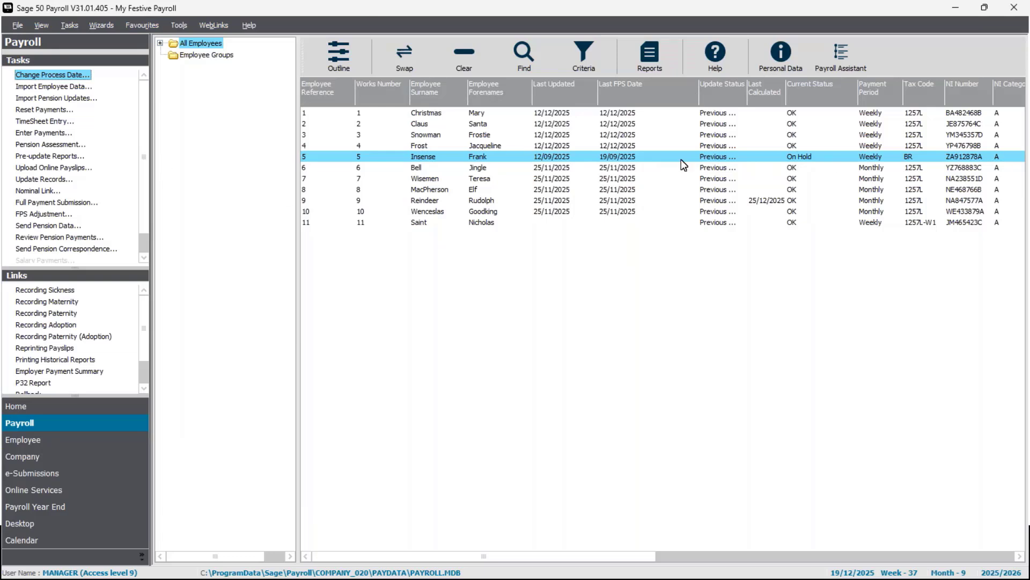
{"action": "left_click", "coordinate": [60, 133]}
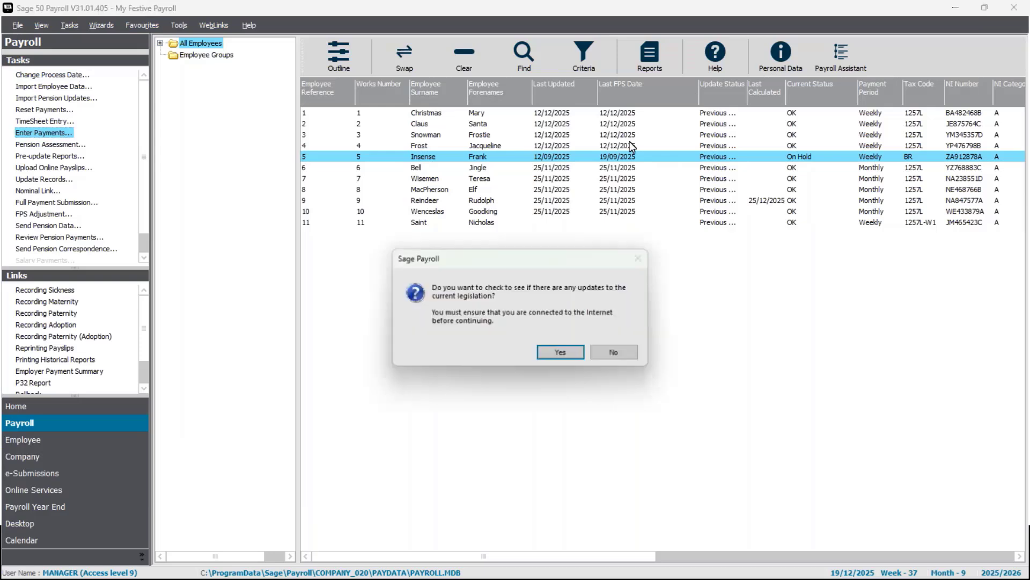
{"action": "left_click", "coordinate": [607, 356]}
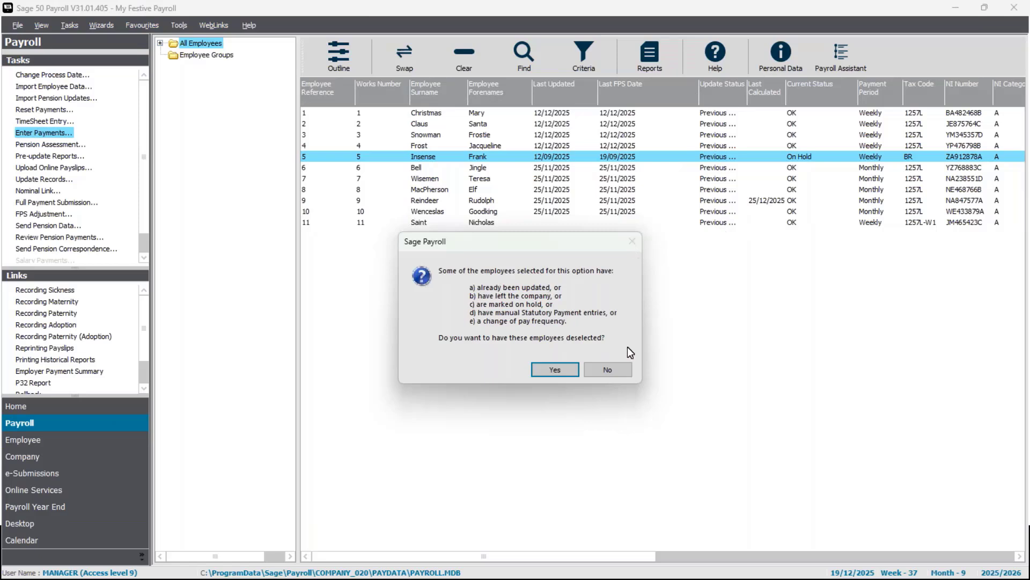
{"action": "left_click", "coordinate": [602, 370]}
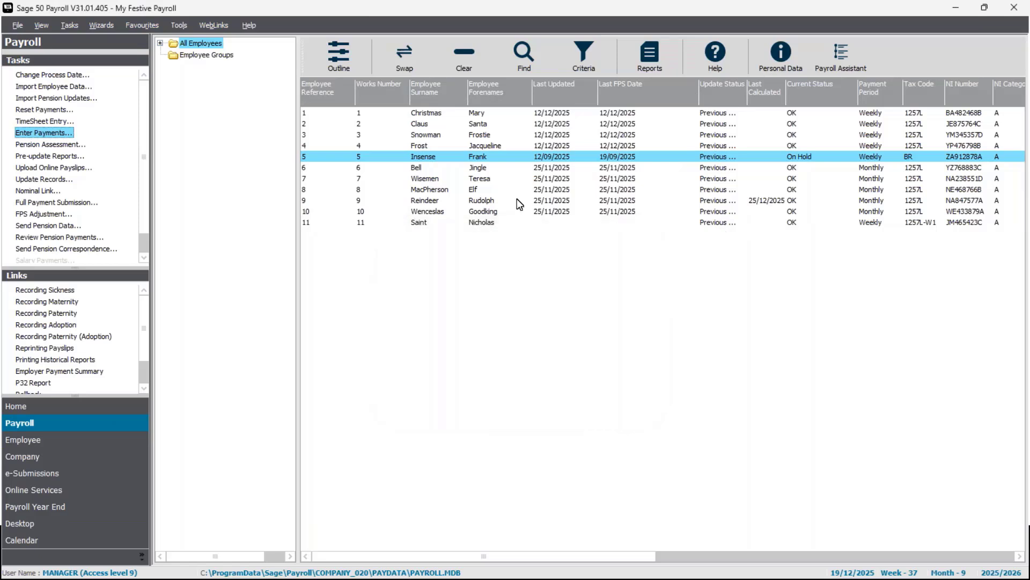
- Set the on-hold employee's employment status to OK, save the record and close it
{"action": "left_click", "coordinate": [479, 157]}
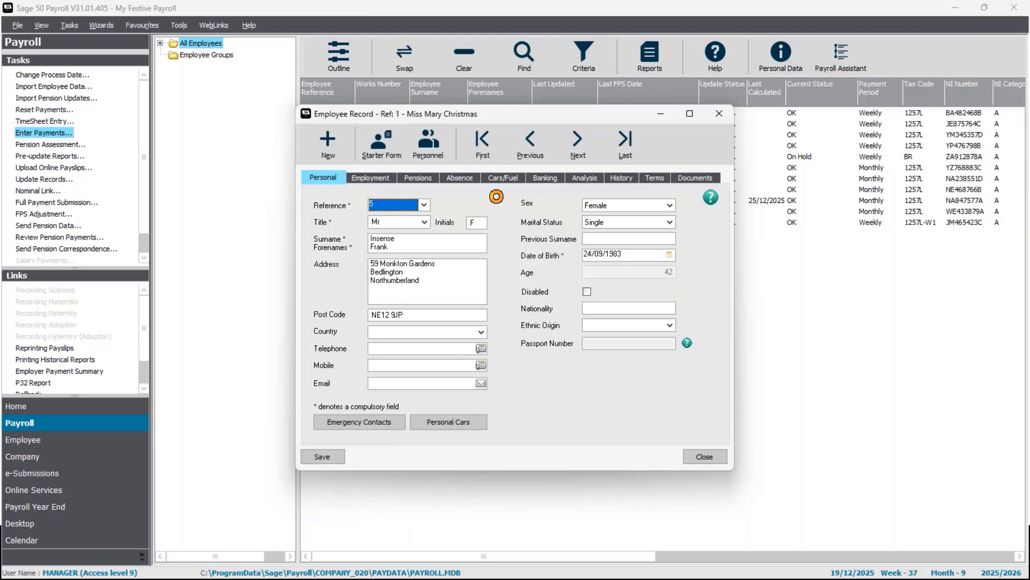
{"action": "left_click", "coordinate": [722, 115]}
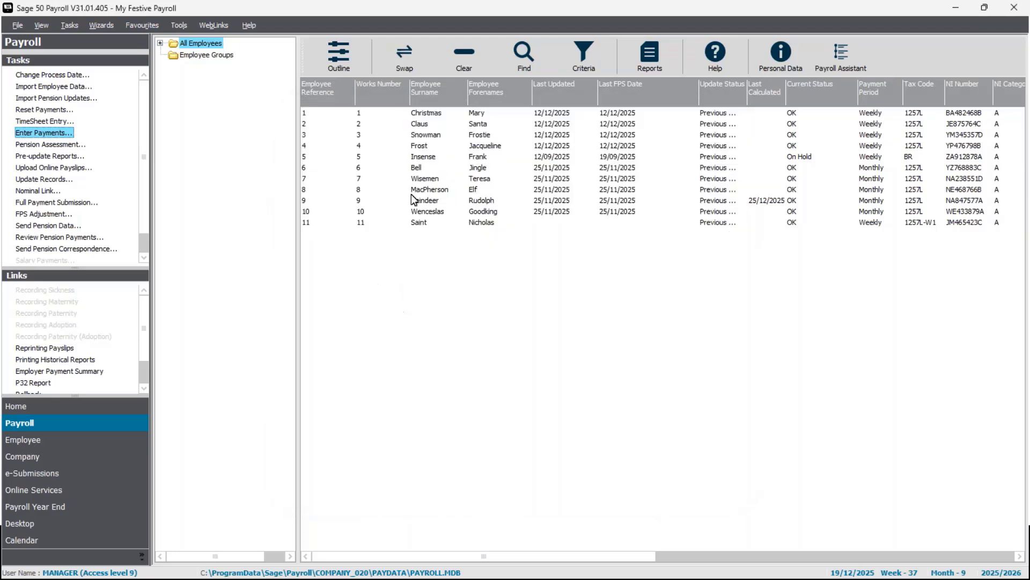
{"action": "right_click", "coordinate": [478, 157]}
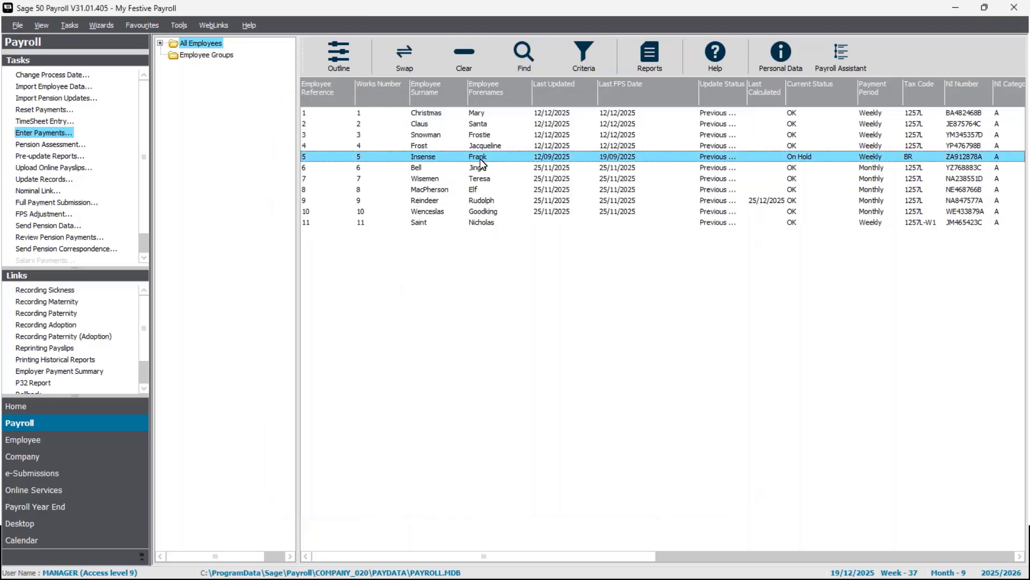
{"action": "key", "text": "Escape"}
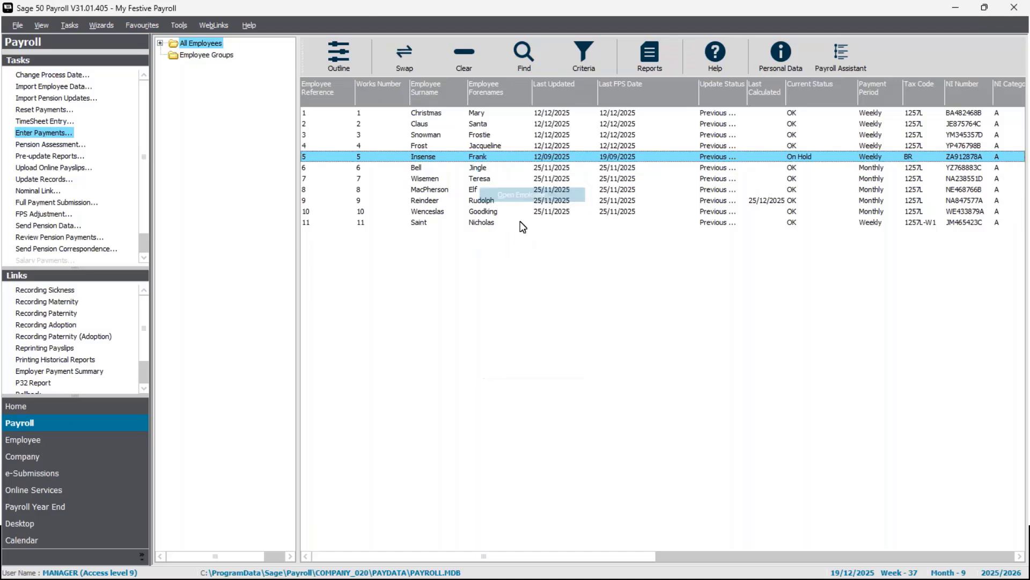
{"action": "key", "text": "Return"}
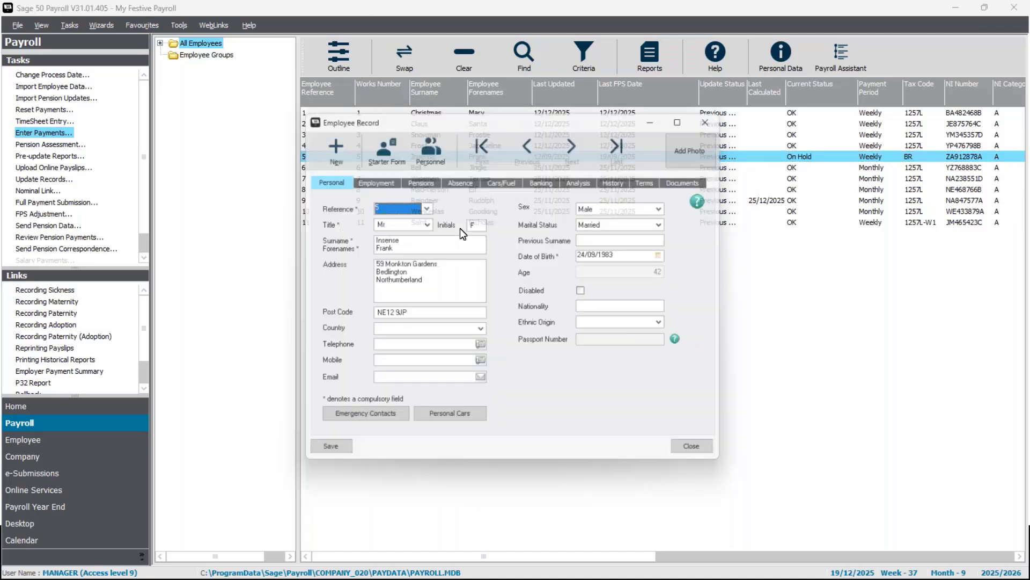
{"action": "left_click", "coordinate": [369, 179]}
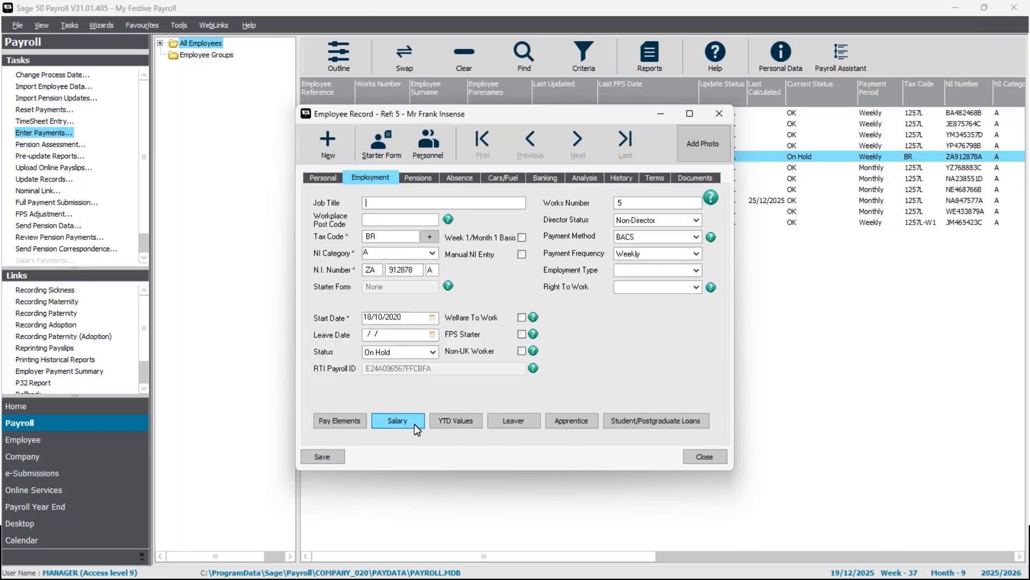
{"action": "left_click", "coordinate": [383, 356]}
{"action": "left_click", "coordinate": [386, 363]}
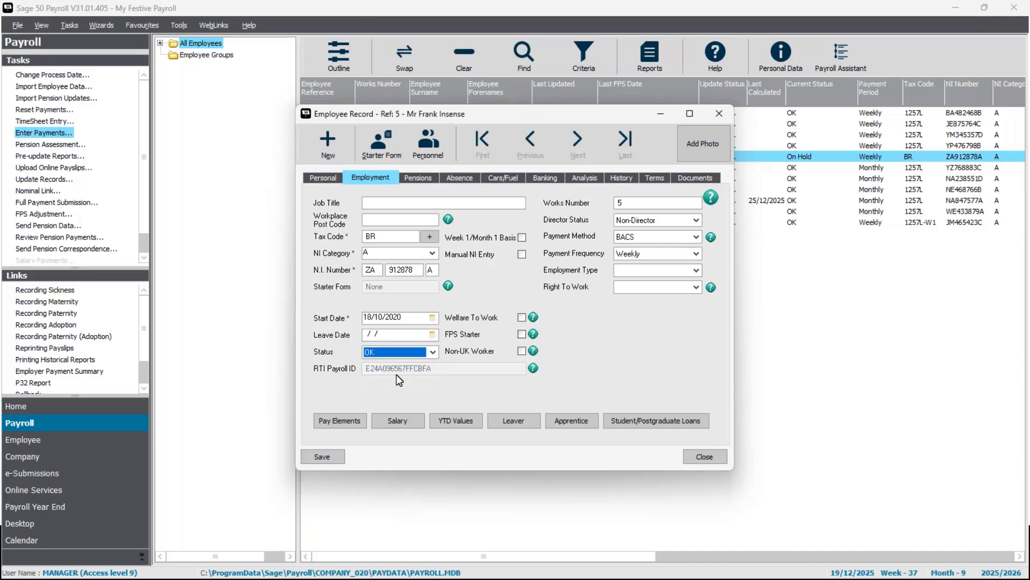
{"action": "left_click", "coordinate": [327, 460]}
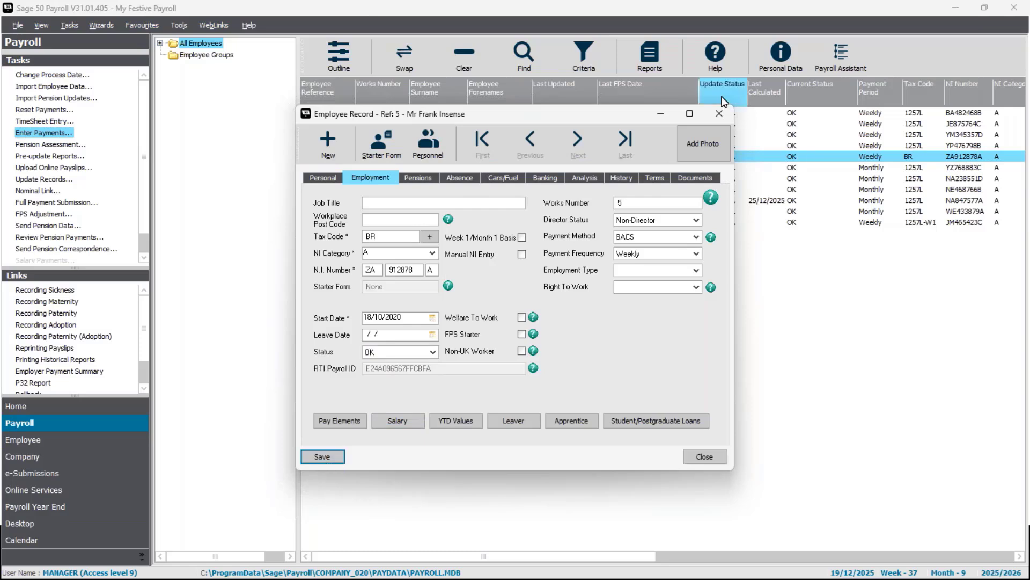
{"action": "left_click", "coordinate": [720, 114]}
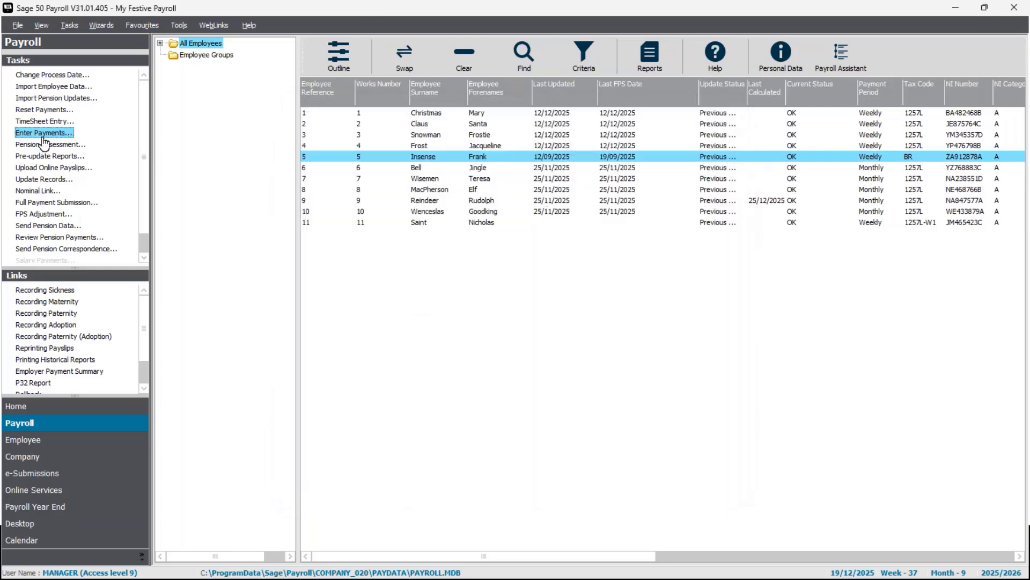
- Bring up payment entry for the fifth listed employee, declining the legislation update check, and close it without changing the payments
{"action": "left_click", "coordinate": [35, 134]}
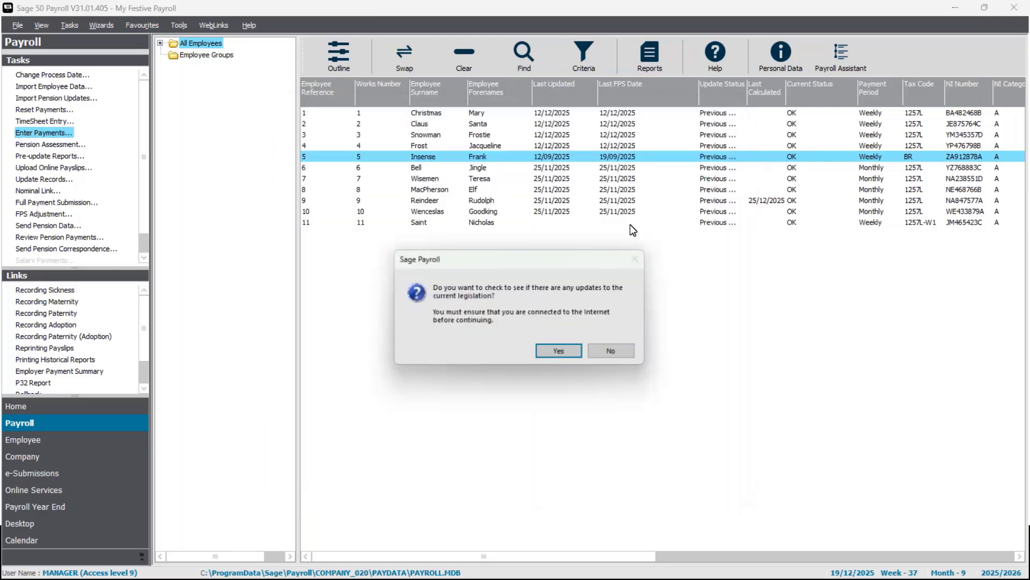
{"action": "left_click", "coordinate": [633, 352]}
{"action": "left_click", "coordinate": [618, 353]}
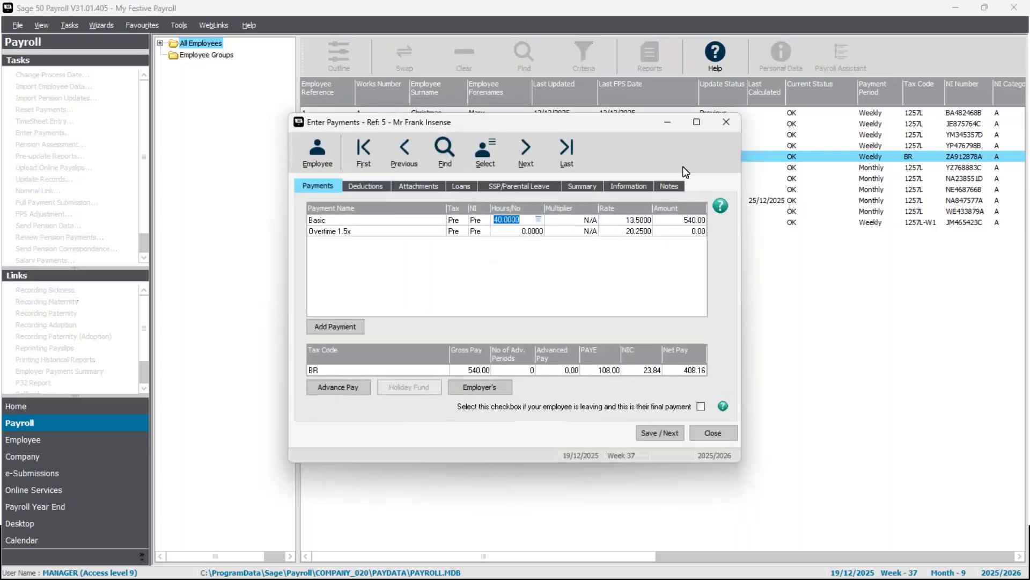
{"action": "left_click", "coordinate": [728, 123]}
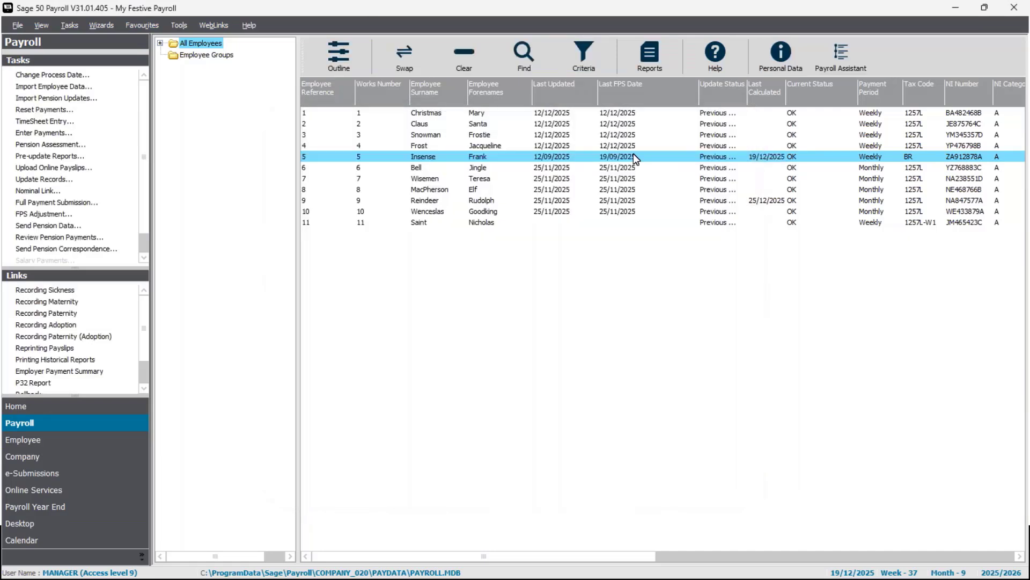
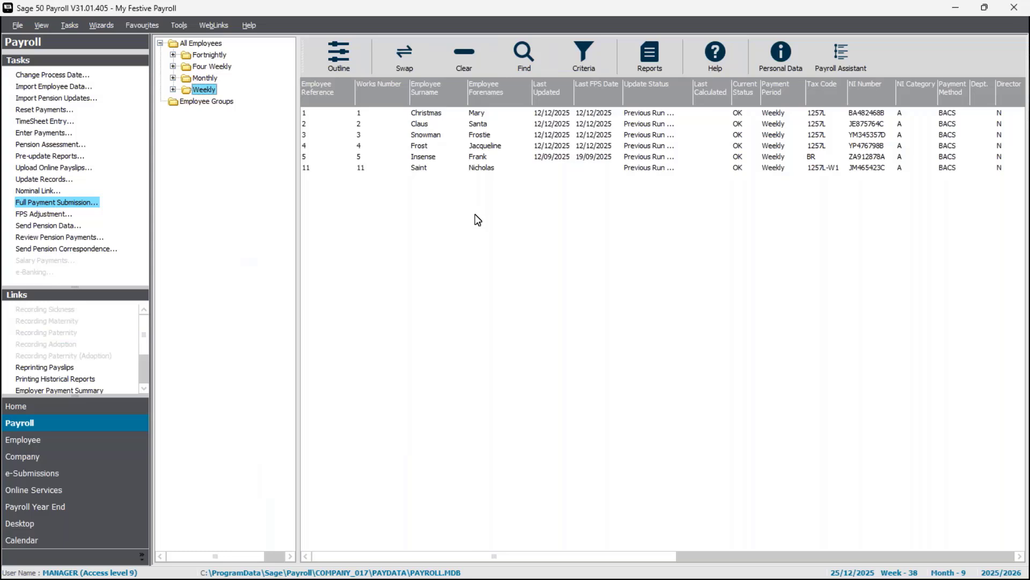
- Change the payroll process date to 19/12/2025
{"action": "left_click", "coordinate": [79, 78]}
{"action": "left_click", "coordinate": [585, 262]}
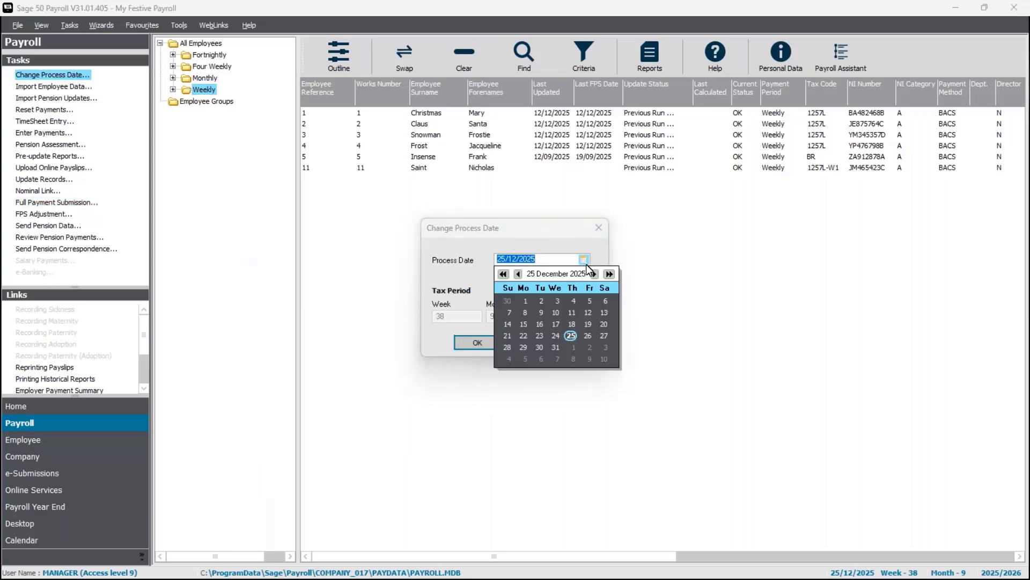
{"action": "left_click", "coordinate": [586, 324]}
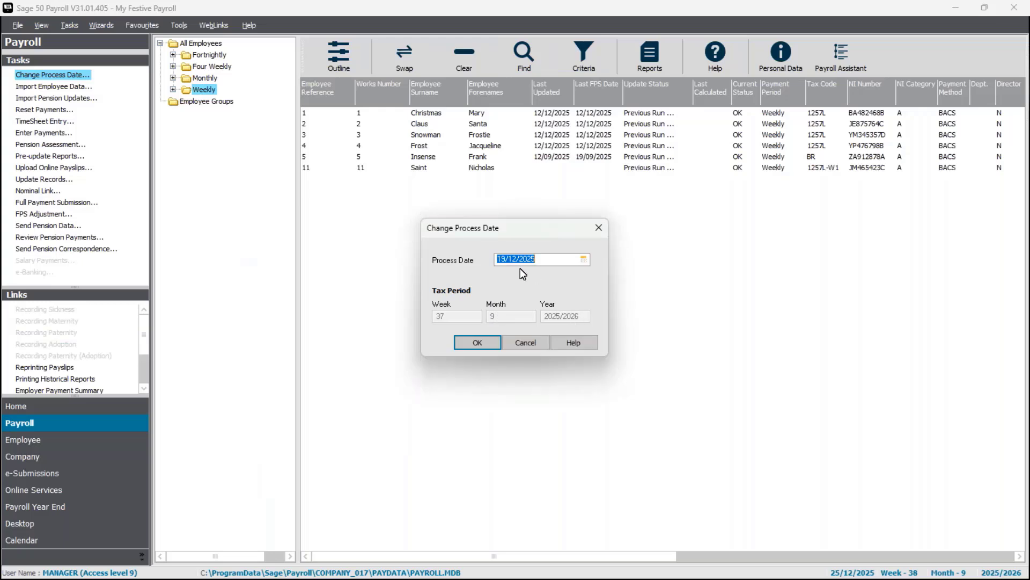
{"action": "left_click", "coordinate": [473, 345]}
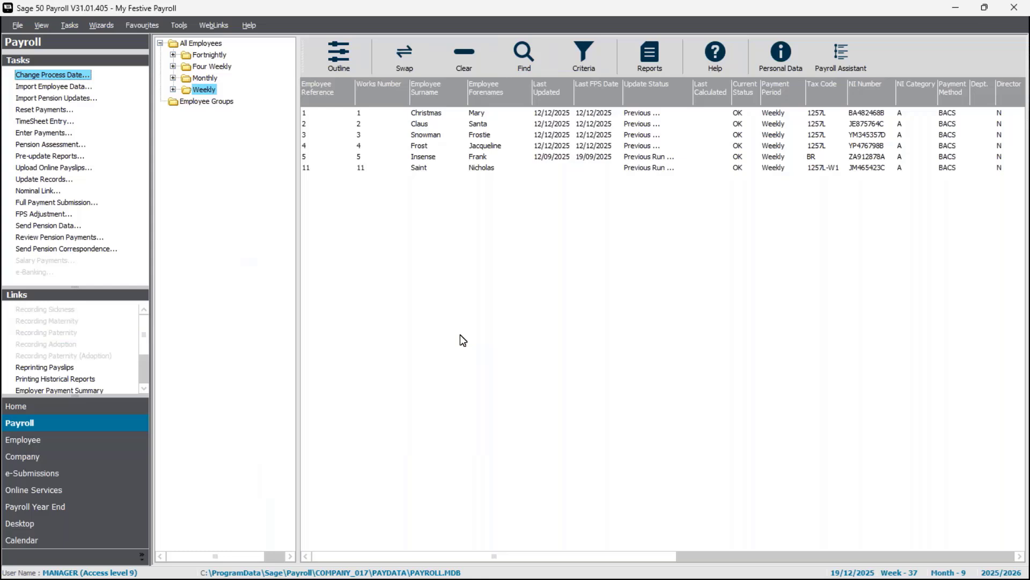
- Bring up payment entry for the first weekly employee and set the number of advance pay periods to 1
{"action": "left_click", "coordinate": [436, 114]}
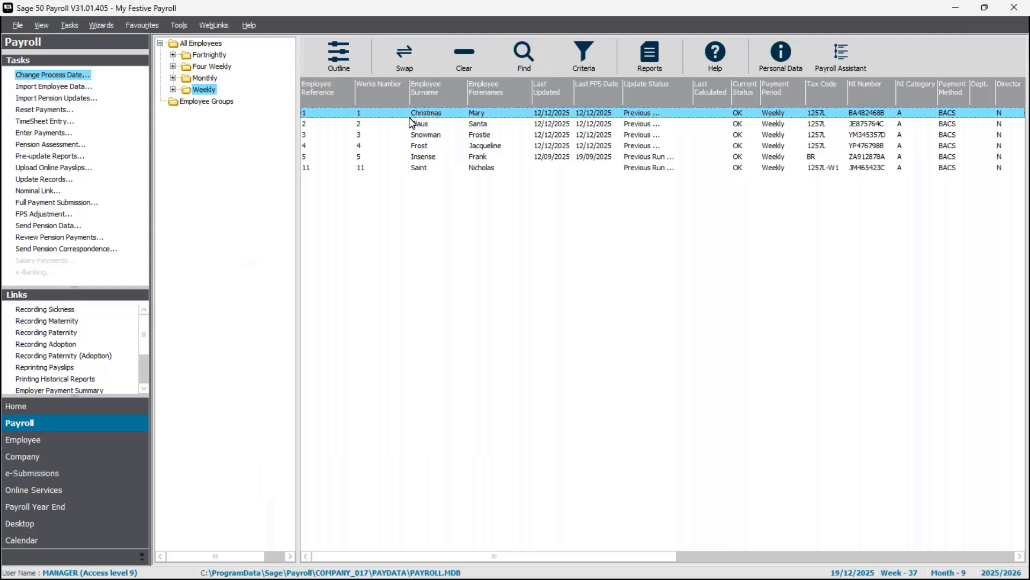
{"action": "left_click", "coordinate": [34, 134]}
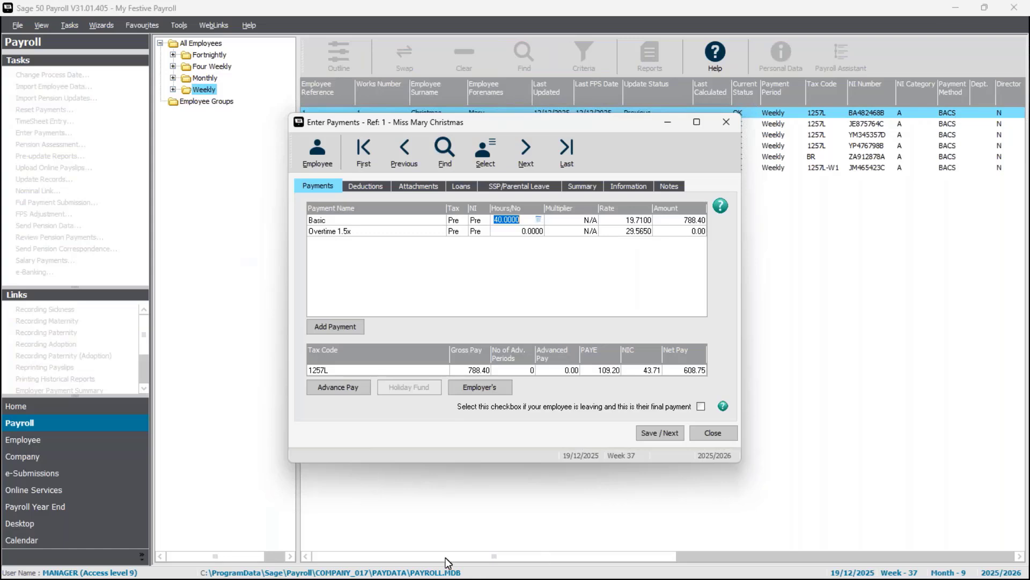
{"action": "left_click", "coordinate": [330, 388]}
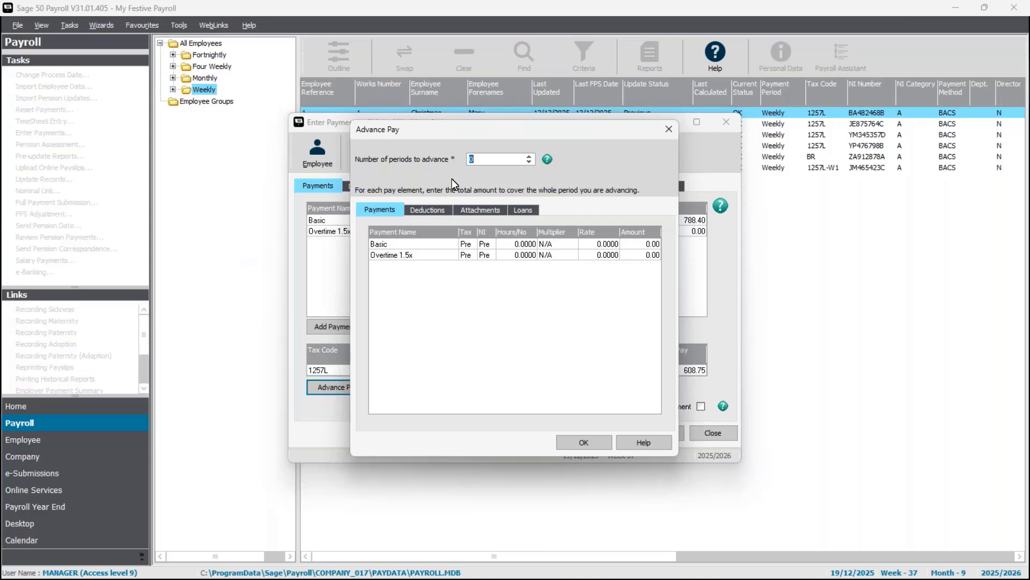
{"action": "type", "text": "1"}
{"action": "key", "text": "Tab"}
- Enter 40 hours at a rate of 19.71 for the Basic payment in the first employee's advance pay
{"action": "left_click", "coordinate": [601, 244]}
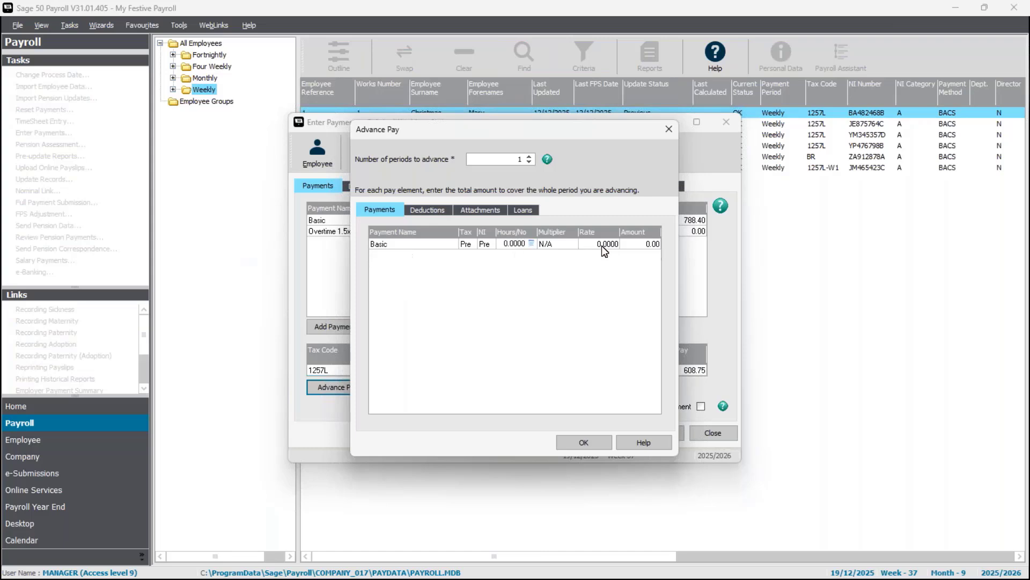
{"action": "left_click", "coordinate": [514, 244]}
{"action": "type", "text": "40"}
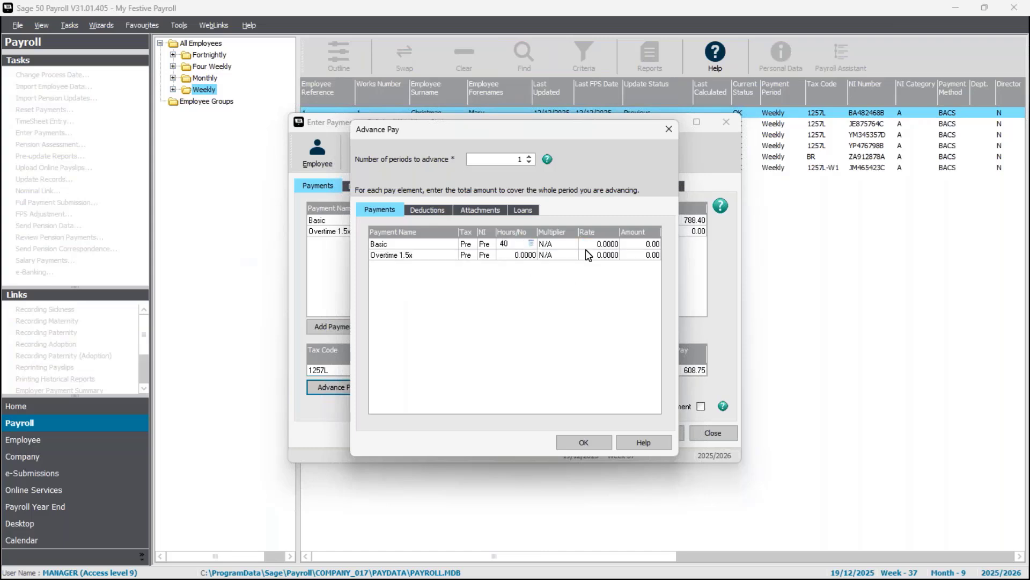
{"action": "key", "text": "Tab"}
{"action": "type", "text": "19.71"}
{"action": "key", "text": "Tab"}
- Check the deductions, attachments and loans for the advanced period, then accept the advance pay
{"action": "left_click", "coordinate": [435, 213]}
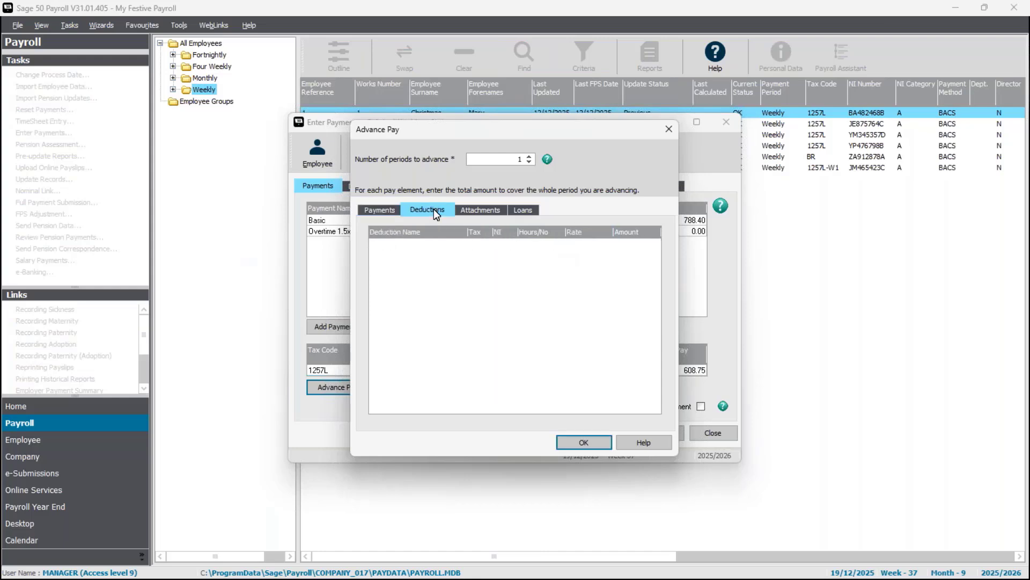
{"action": "left_click", "coordinate": [479, 213]}
{"action": "left_click", "coordinate": [524, 211]}
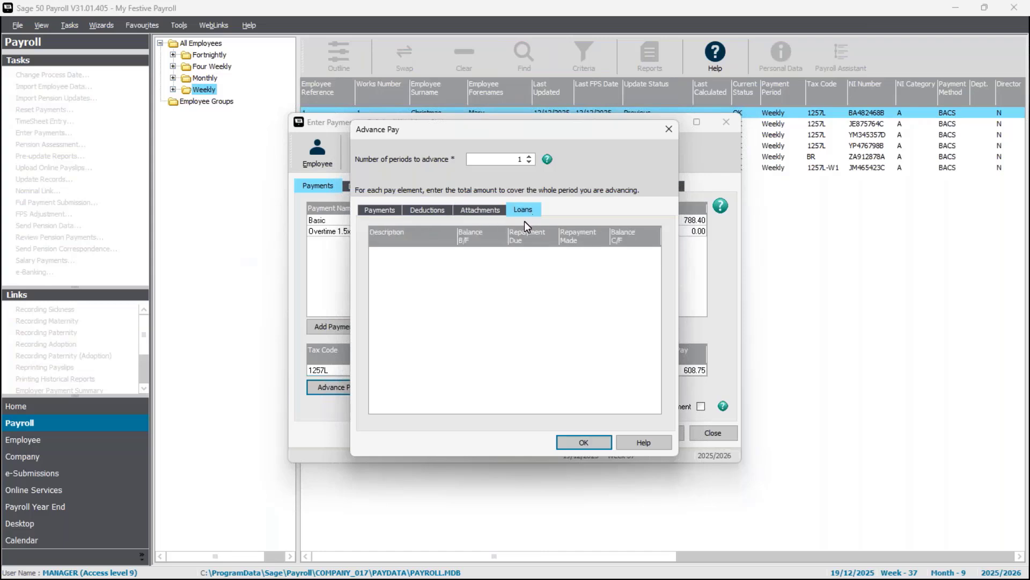
{"action": "left_click", "coordinate": [391, 209]}
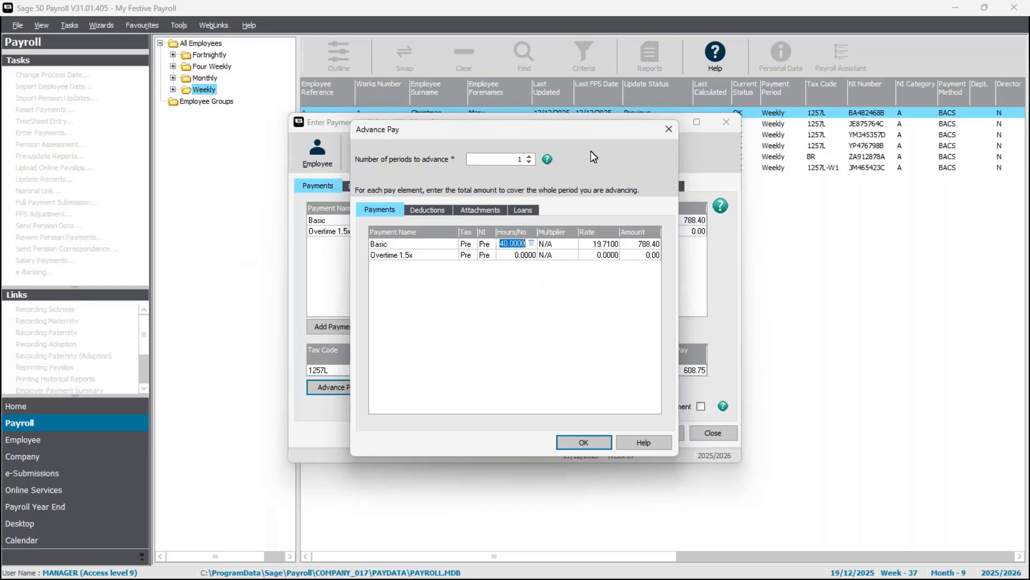
{"action": "left_click", "coordinate": [586, 441]}
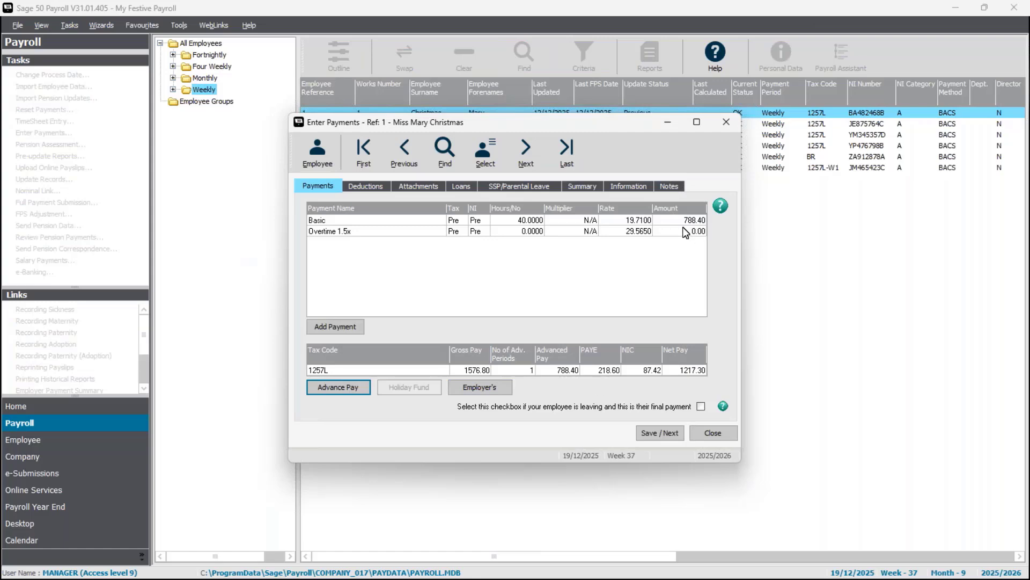
- Review the current and advanced amounts in the first employee's payment summary, then save the payments and close payment entry
{"action": "left_click", "coordinate": [582, 187]}
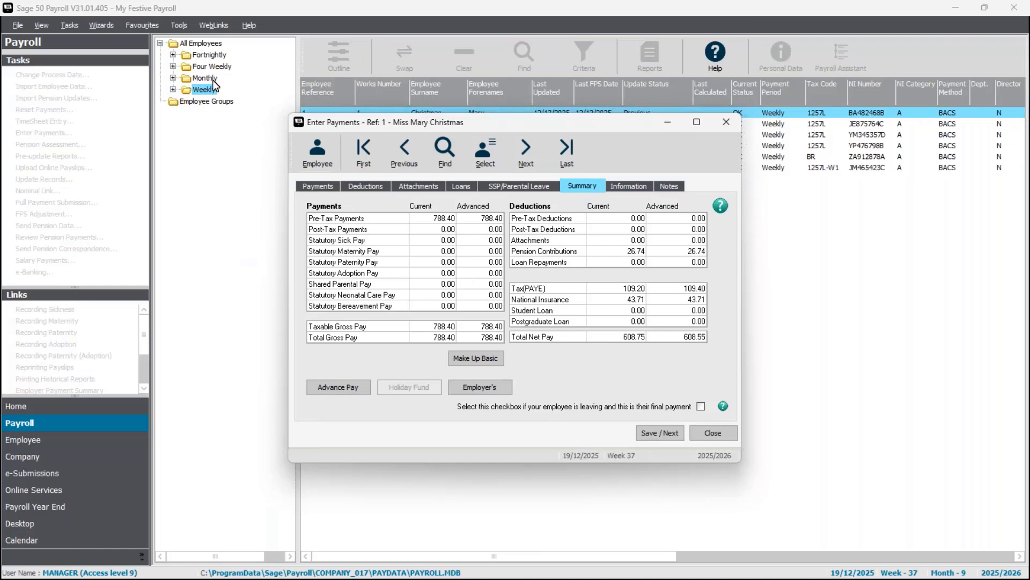
{"action": "left_click", "coordinate": [333, 186]}
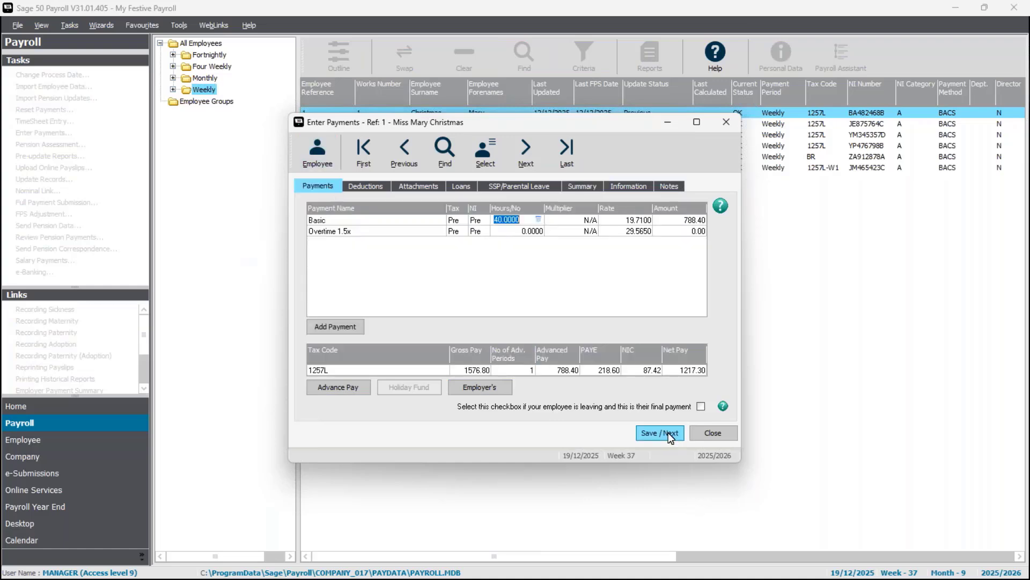
{"action": "left_click", "coordinate": [711, 436]}
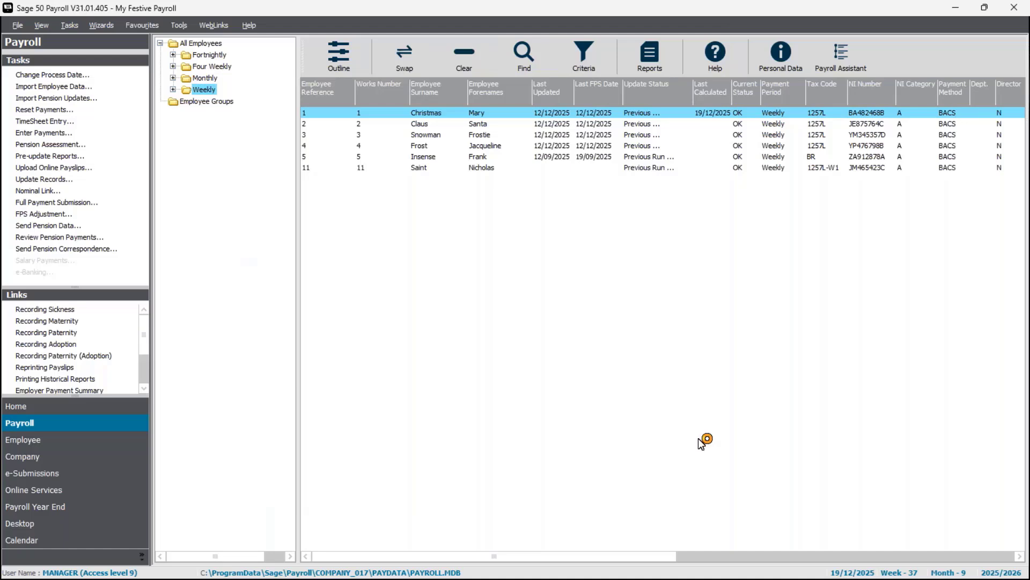
- Examine the Auto Advance option on the company's Basic and Overtime 1.5x pay elements, then exit the pay element settings without changes
{"action": "left_click", "coordinate": [37, 456]}
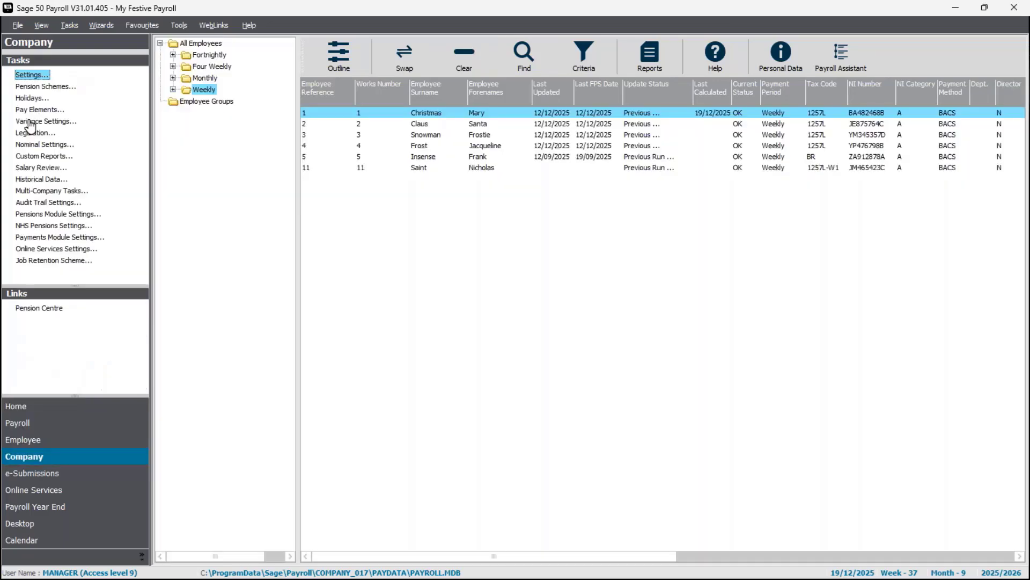
{"action": "left_click", "coordinate": [35, 110]}
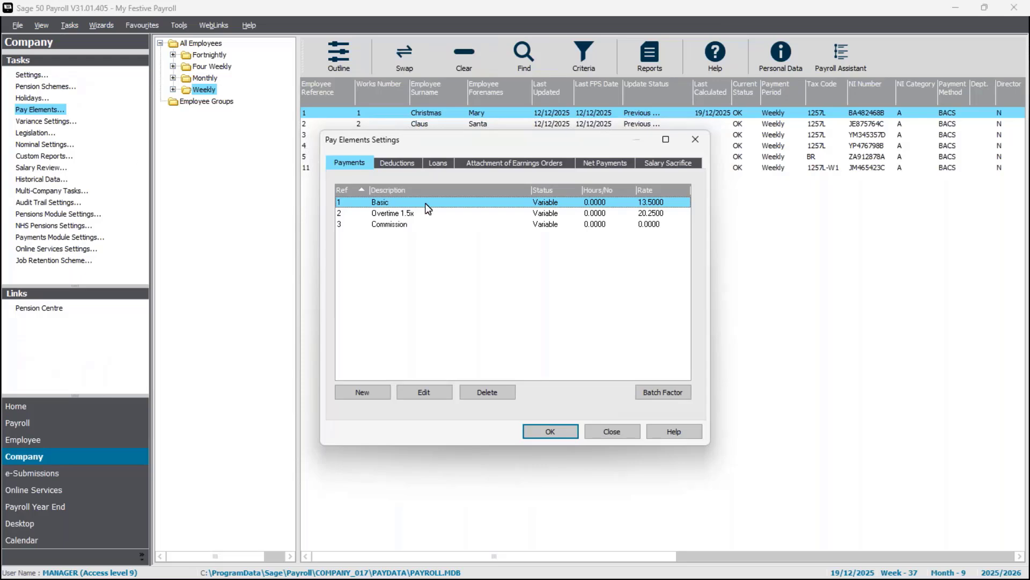
{"action": "left_click", "coordinate": [421, 389]}
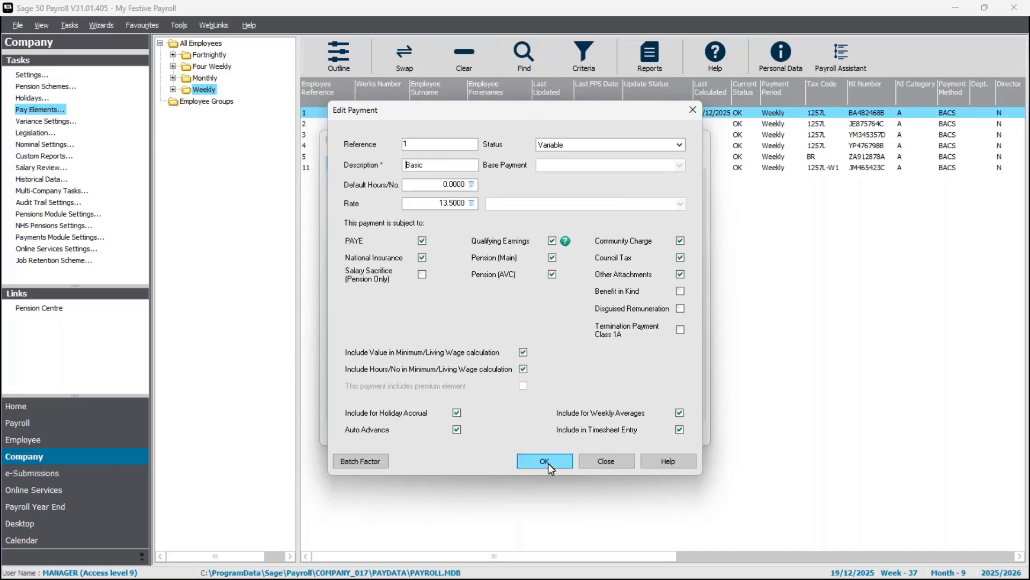
{"action": "key", "text": "Escape"}
{"action": "double_click", "coordinate": [416, 215]}
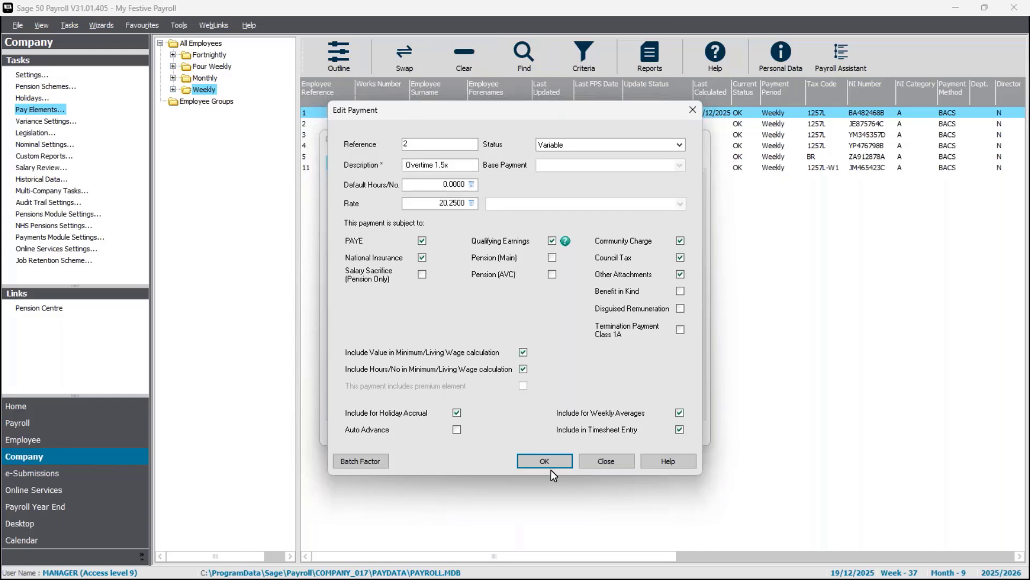
{"action": "key", "text": "Return"}
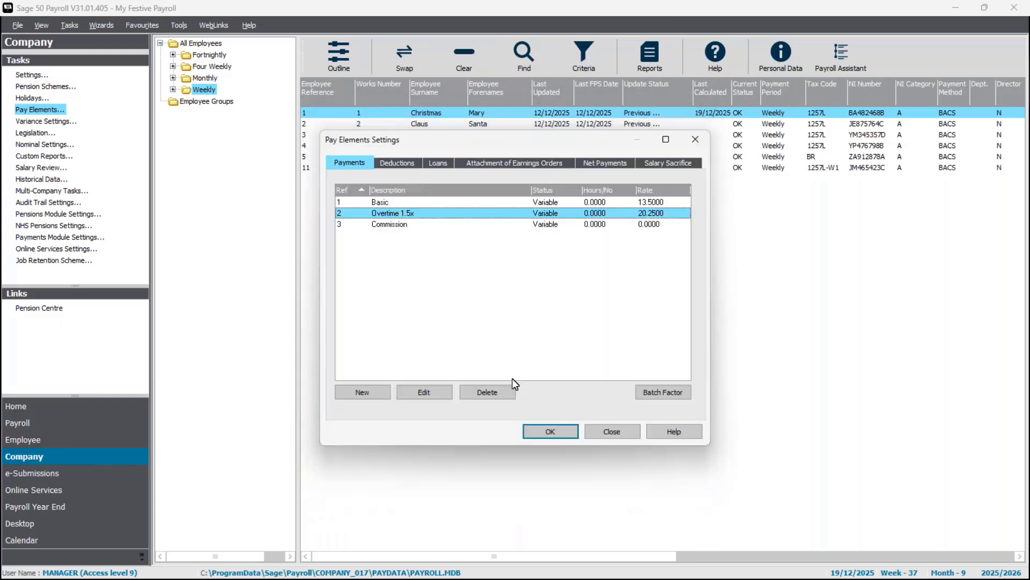
{"action": "left_click", "coordinate": [603, 433]}
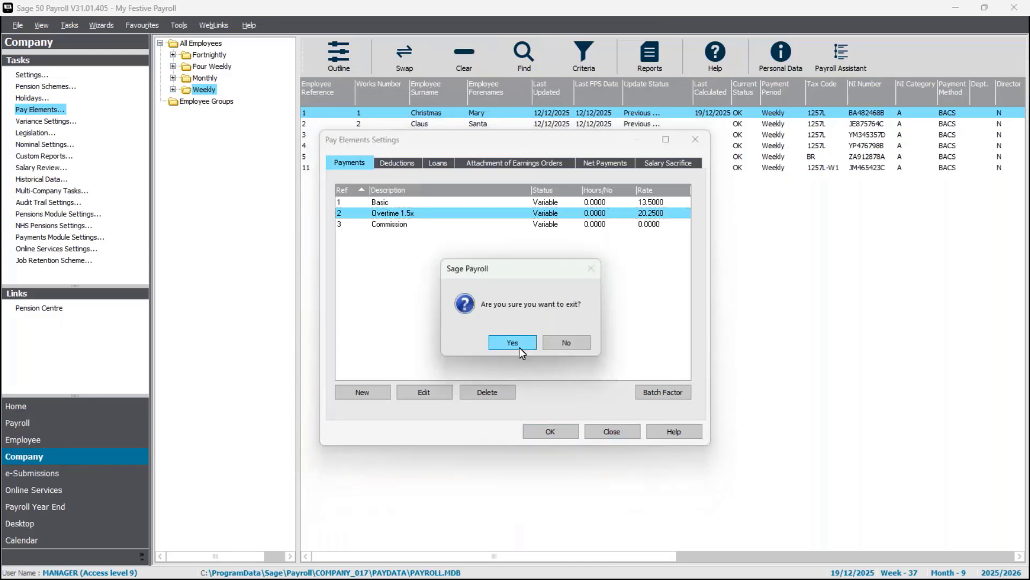
{"action": "left_click", "coordinate": [518, 344]}
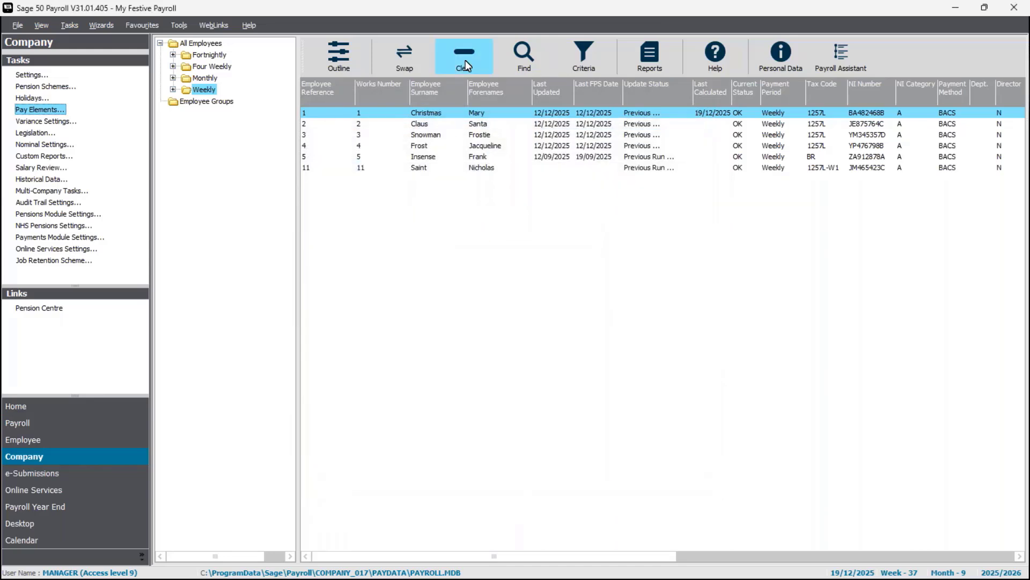
- Globally advance pay by 1 period based on Default Hrs/Rates for all weekly employees except the first and fourth
{"action": "left_click", "coordinate": [403, 59]}
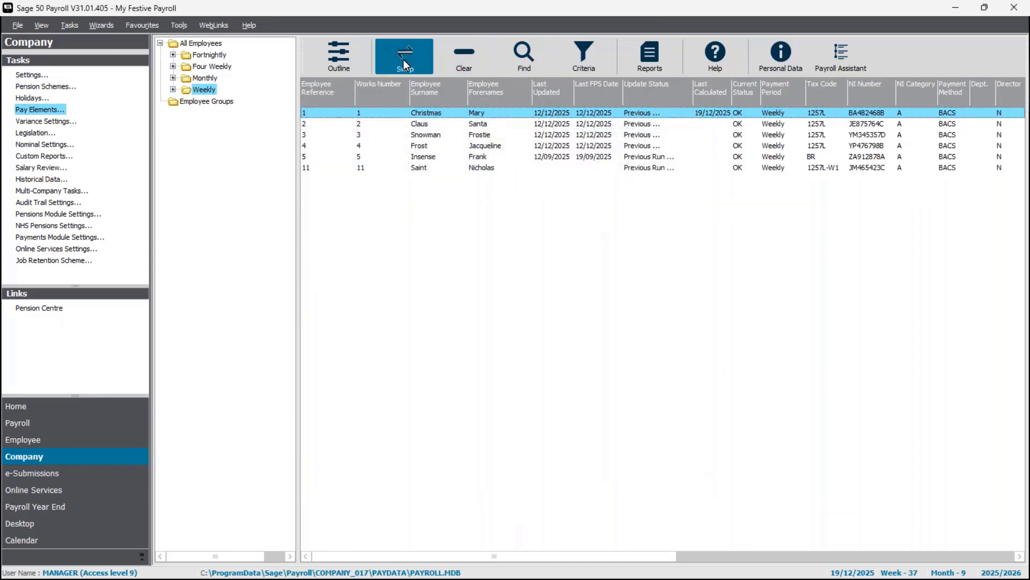
{"action": "left_click", "coordinate": [418, 146], "text": "ctrl"}
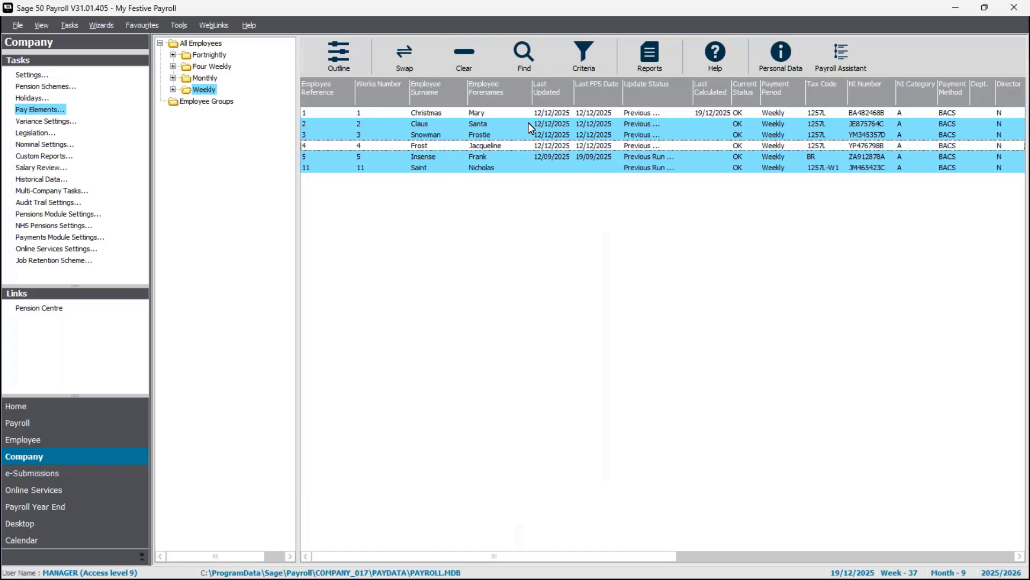
{"action": "left_click", "coordinate": [69, 26]}
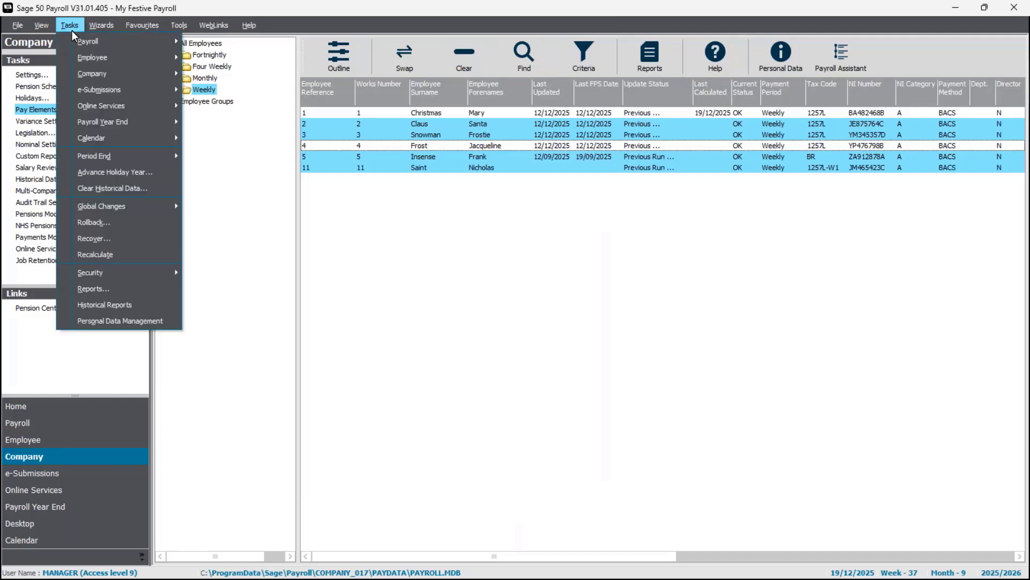
{"action": "mouse_move", "coordinate": [108, 206]}
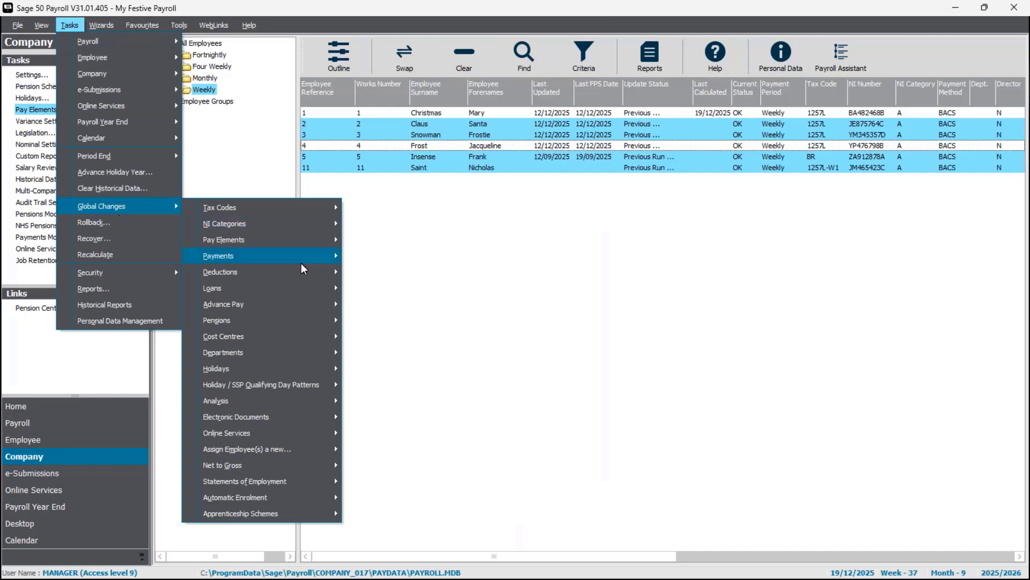
{"action": "mouse_move", "coordinate": [291, 304]}
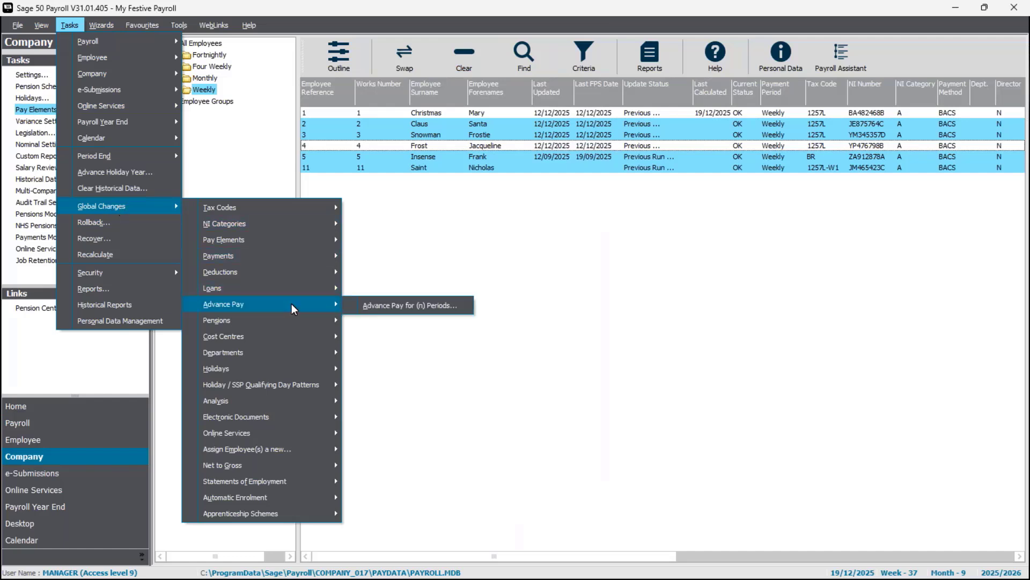
{"action": "left_click", "coordinate": [438, 304]}
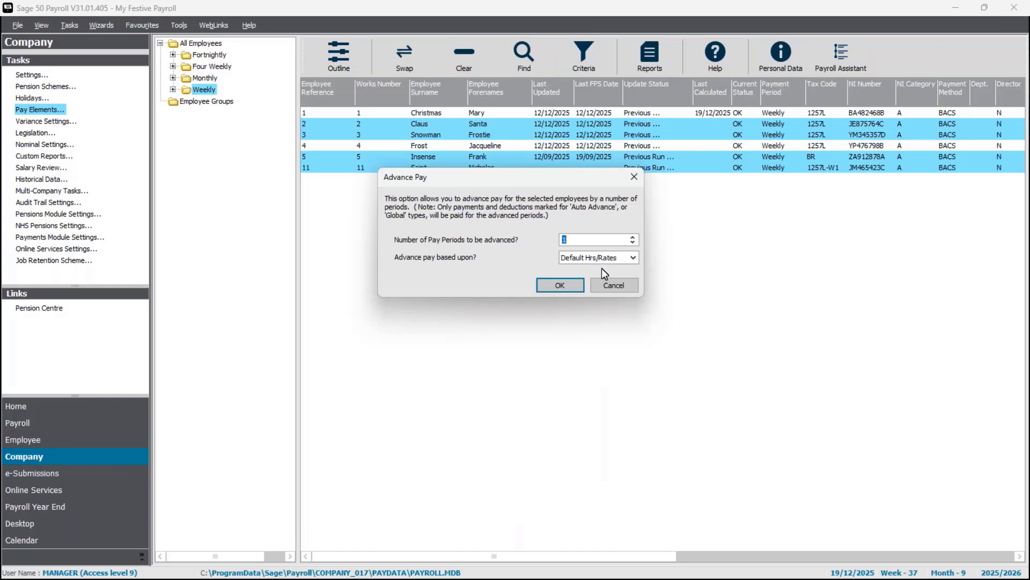
{"action": "left_click", "coordinate": [561, 284]}
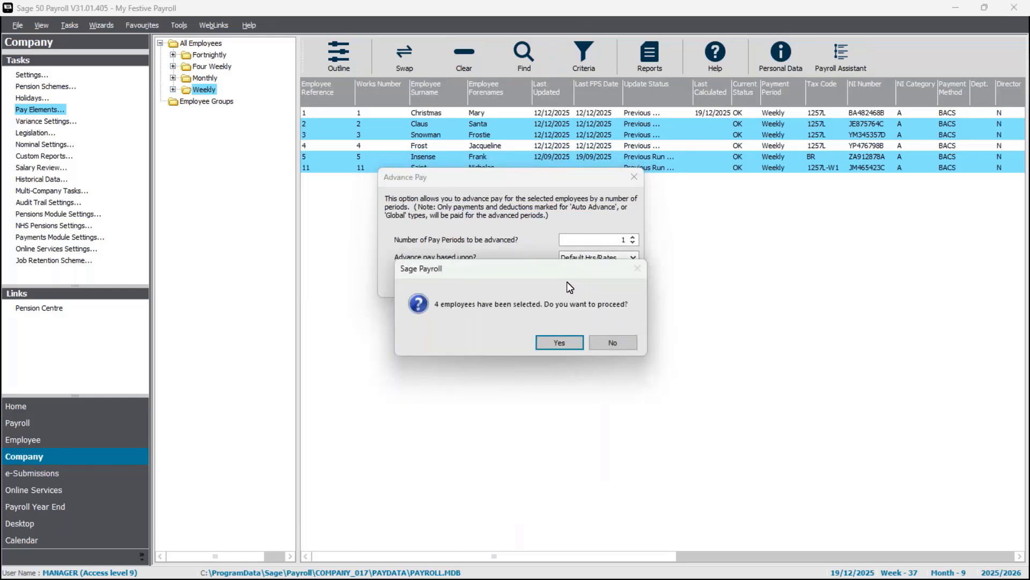
{"action": "left_click", "coordinate": [561, 344]}
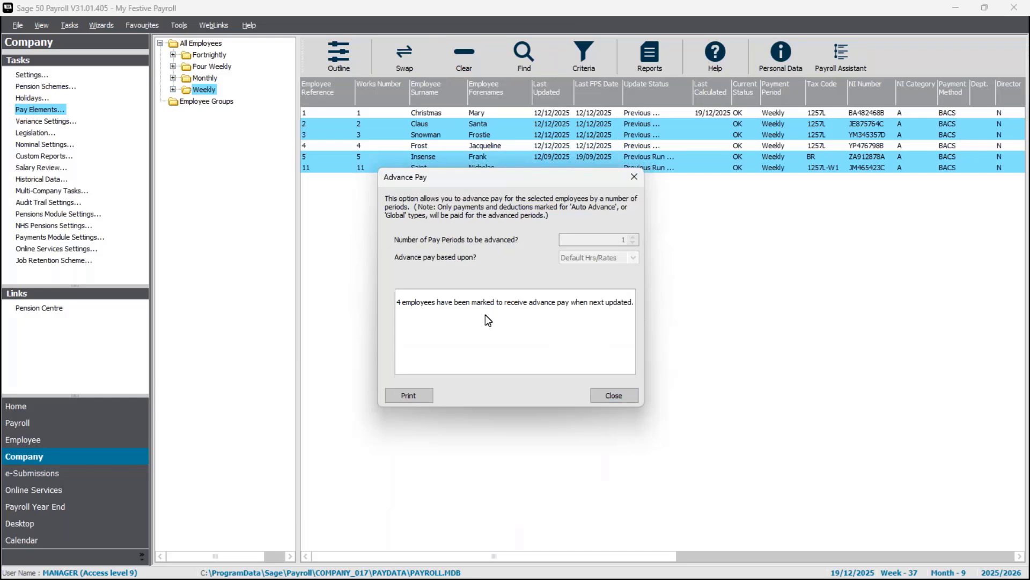
{"action": "left_click", "coordinate": [614, 395]}
- Bring up payment entry for the selected weekly employees and inspect the advance pay details of the second listed employee
{"action": "left_click", "coordinate": [63, 424]}
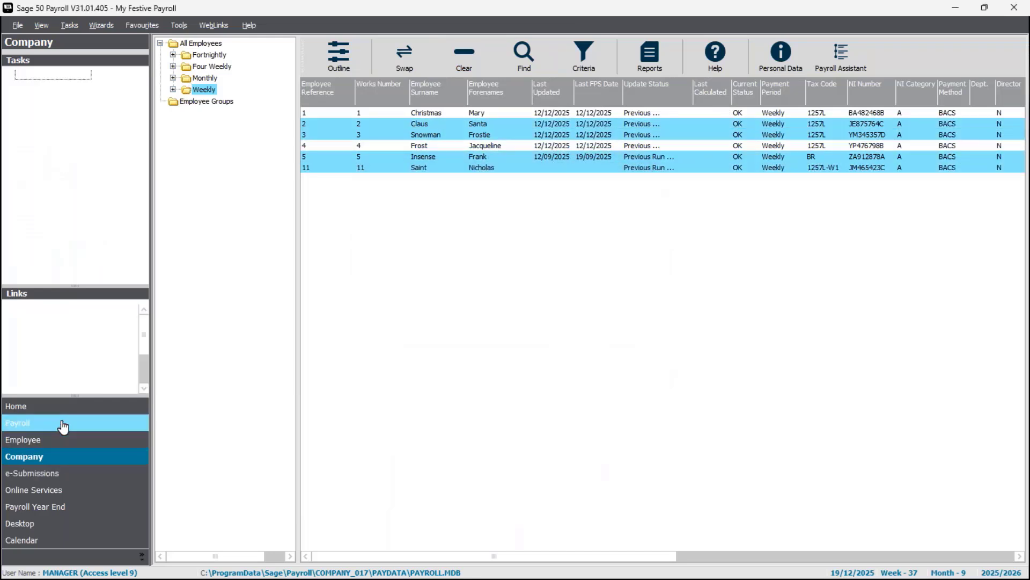
{"action": "left_click", "coordinate": [43, 133]}
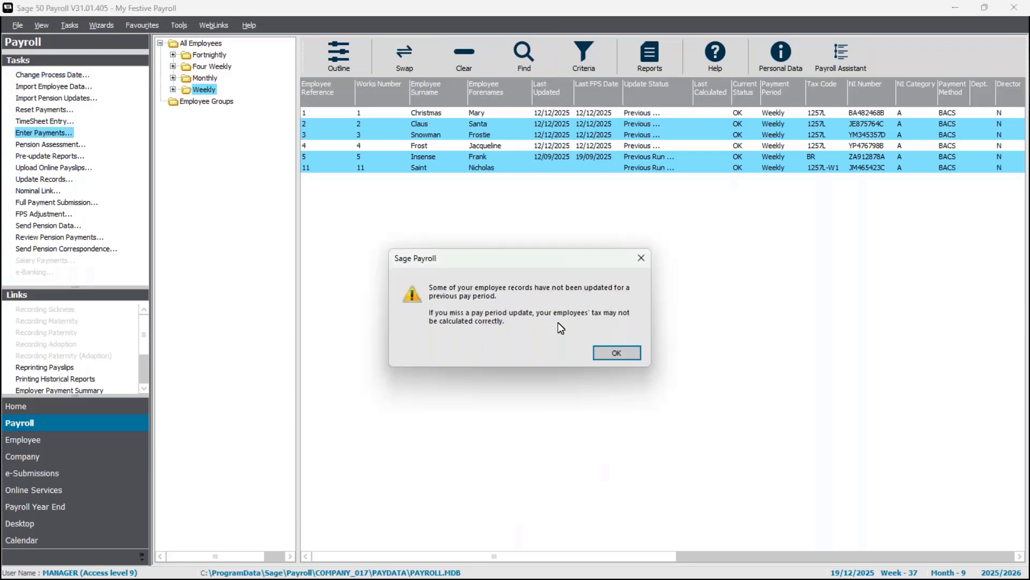
{"action": "left_click", "coordinate": [630, 352]}
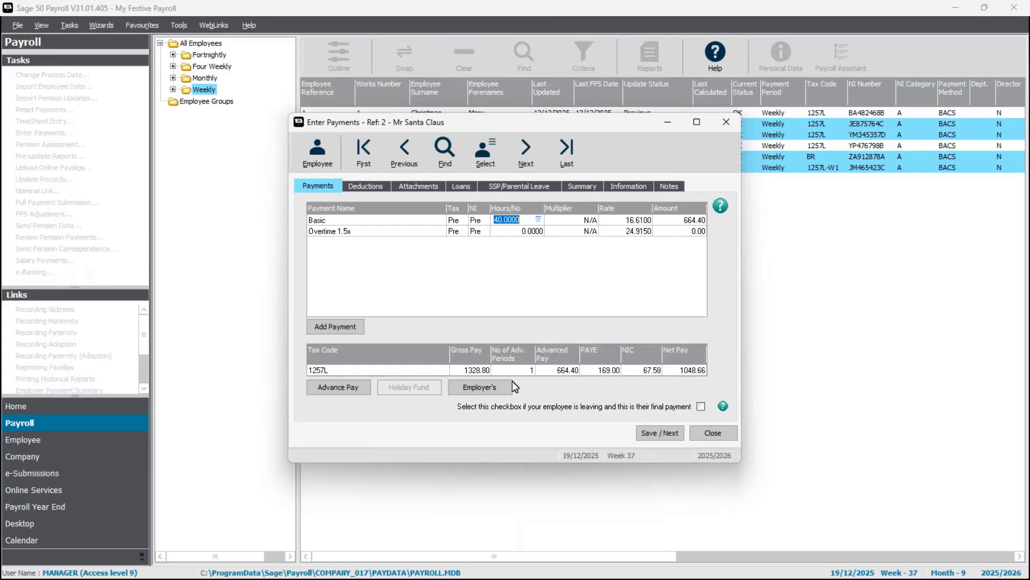
{"action": "left_click", "coordinate": [367, 384]}
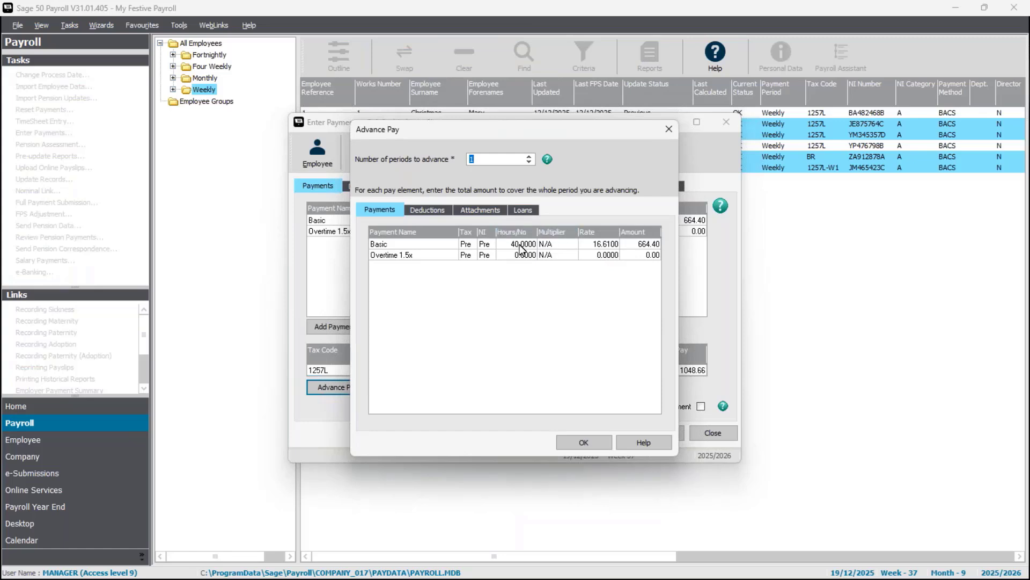
- Close the advance pay details, save the selected weekly employees' payments one after another, and exit payment entry
{"action": "left_click", "coordinate": [584, 441]}
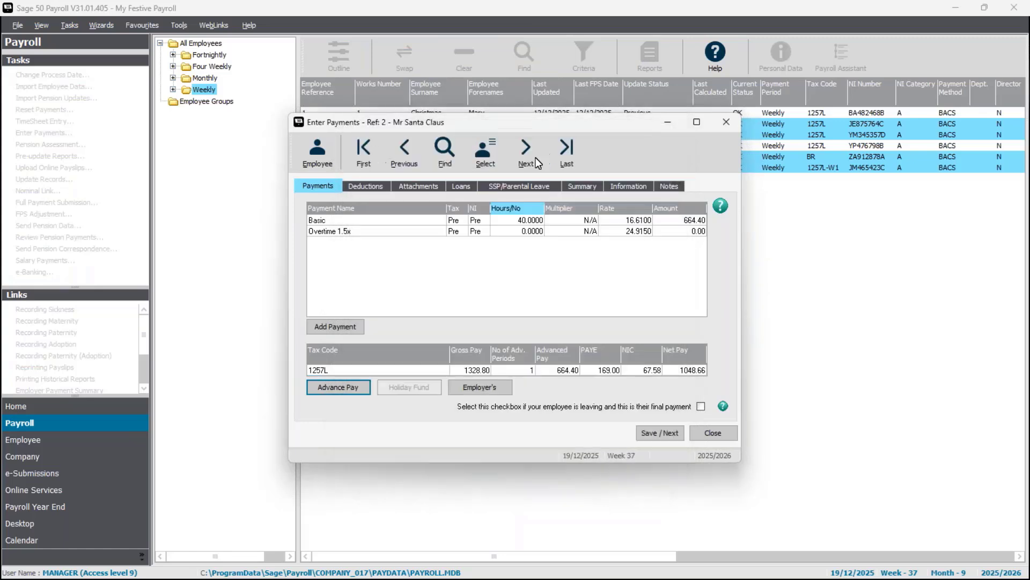
{"action": "left_click", "coordinate": [653, 433]}
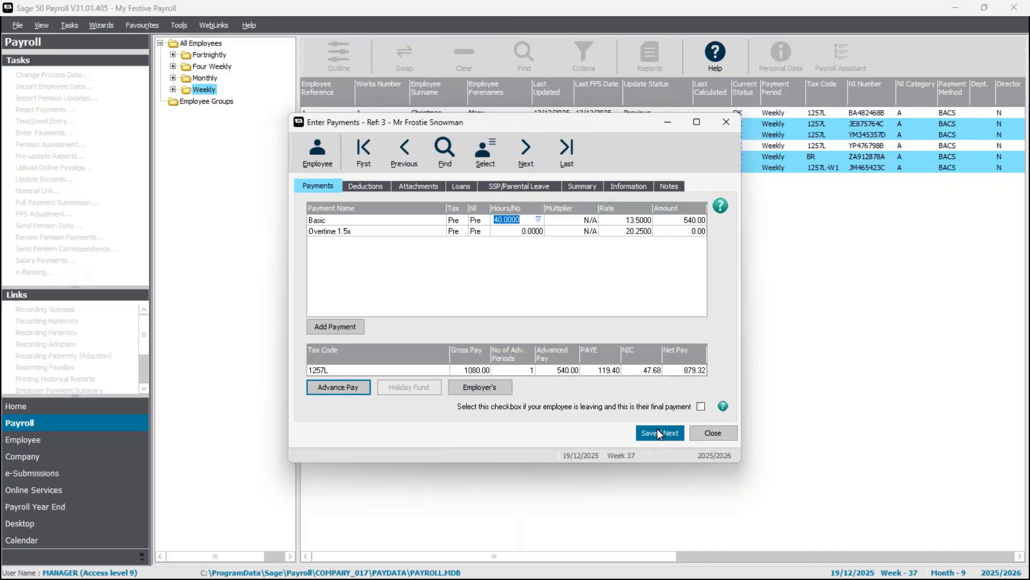
{"action": "left_click", "coordinate": [656, 434]}
{"action": "left_click", "coordinate": [659, 434]}
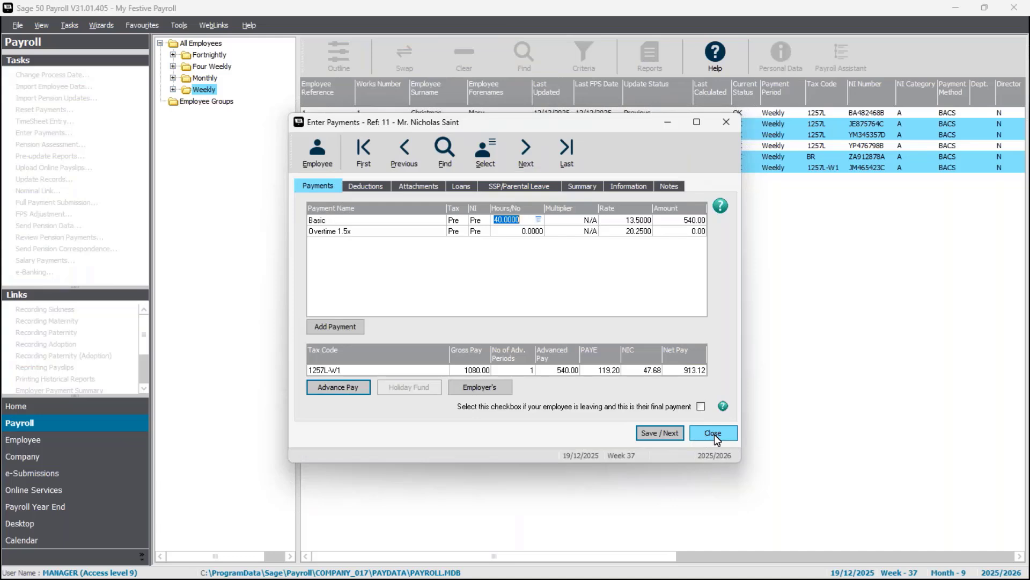
{"action": "left_click", "coordinate": [714, 434]}
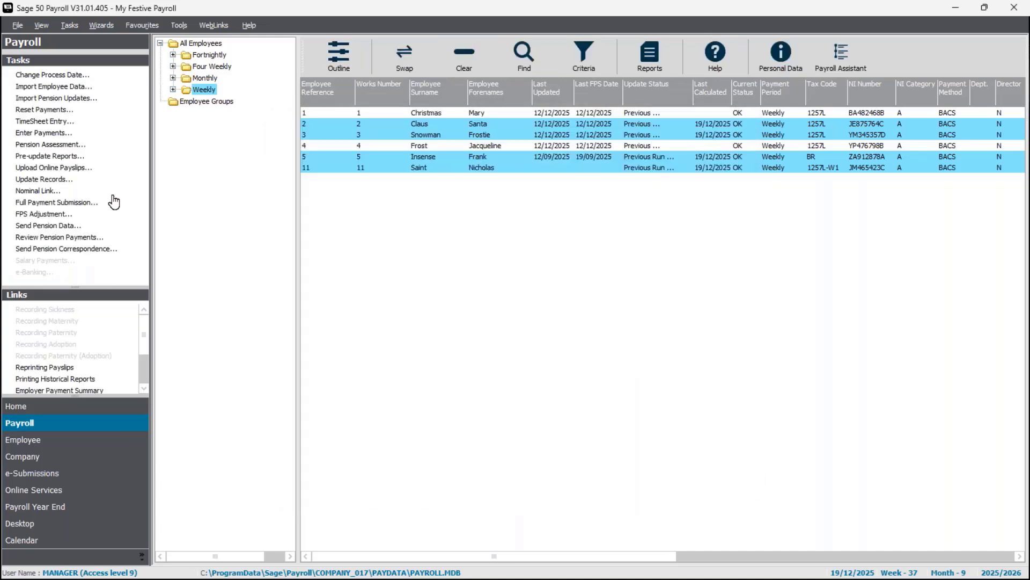
- Preview the Laser (2 per A4 sheet) payslips for the selected employees, examine their Advance Pay lines, and exit the reports
{"action": "left_click", "coordinate": [38, 157]}
{"action": "left_click", "coordinate": [617, 353]}
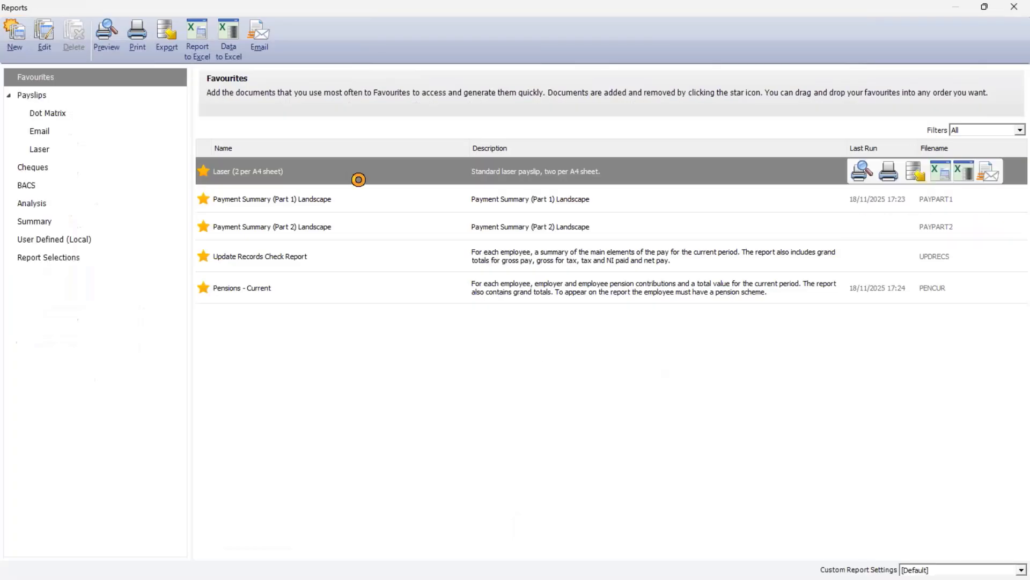
{"action": "double_click", "coordinate": [359, 179]}
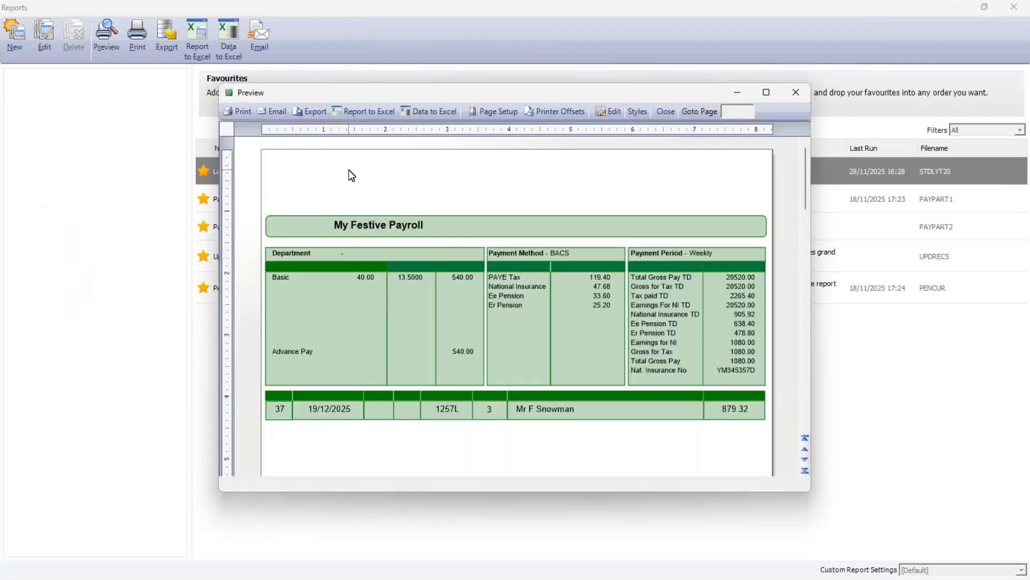
{"action": "left_click", "coordinate": [766, 92]}
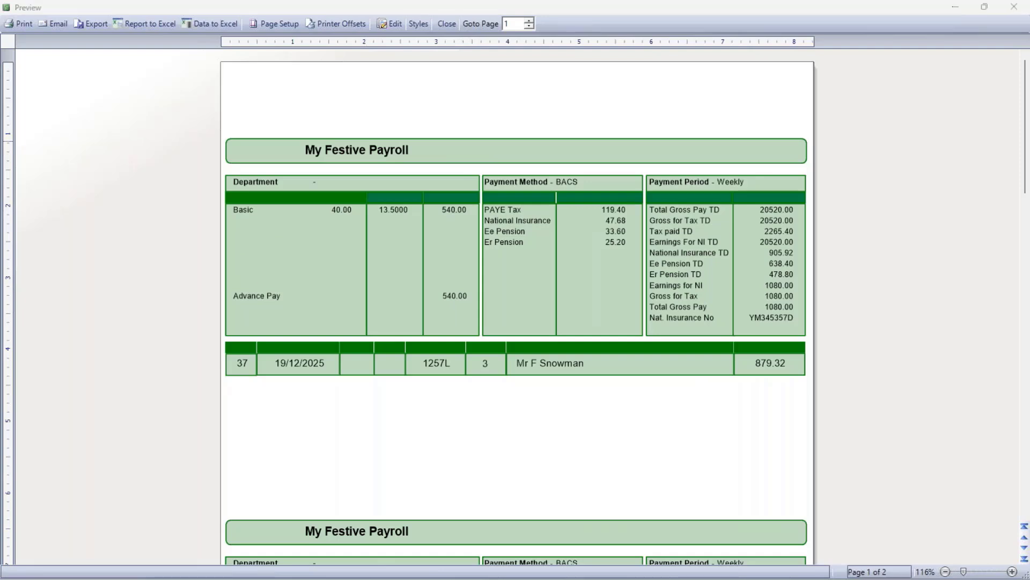
{"action": "scroll", "coordinate": [657, 434], "scroll_direction": "down", "scroll_amount": 5}
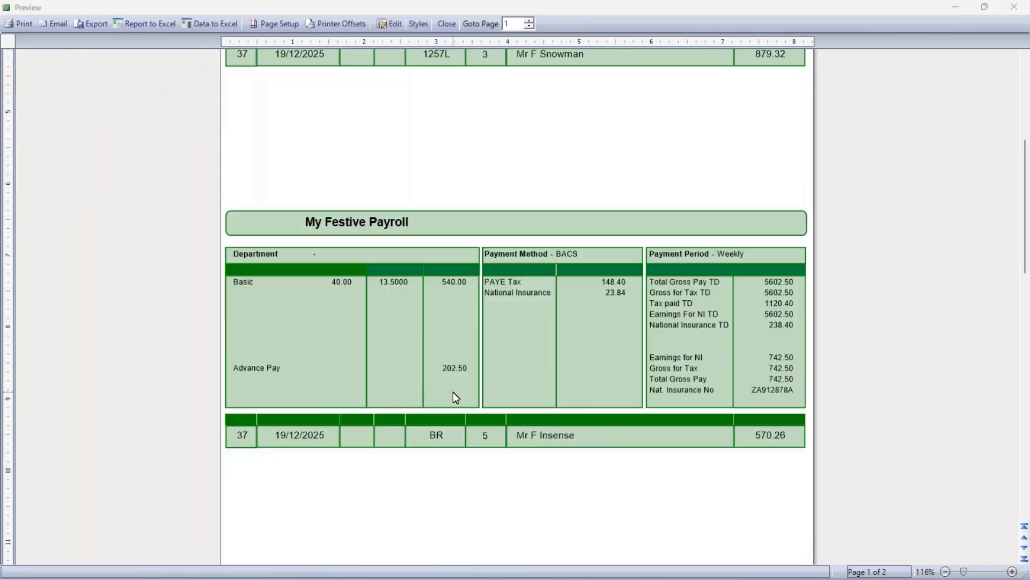
{"action": "scroll", "coordinate": [454, 392], "scroll_direction": "down", "scroll_amount": 4}
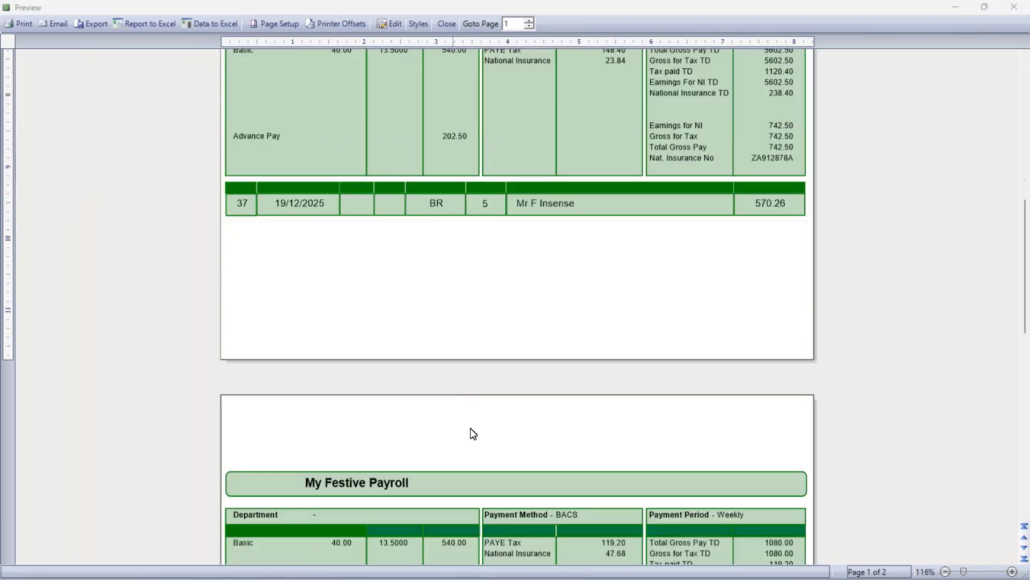
{"action": "scroll", "coordinate": [514, 523], "scroll_direction": "down", "scroll_amount": 4}
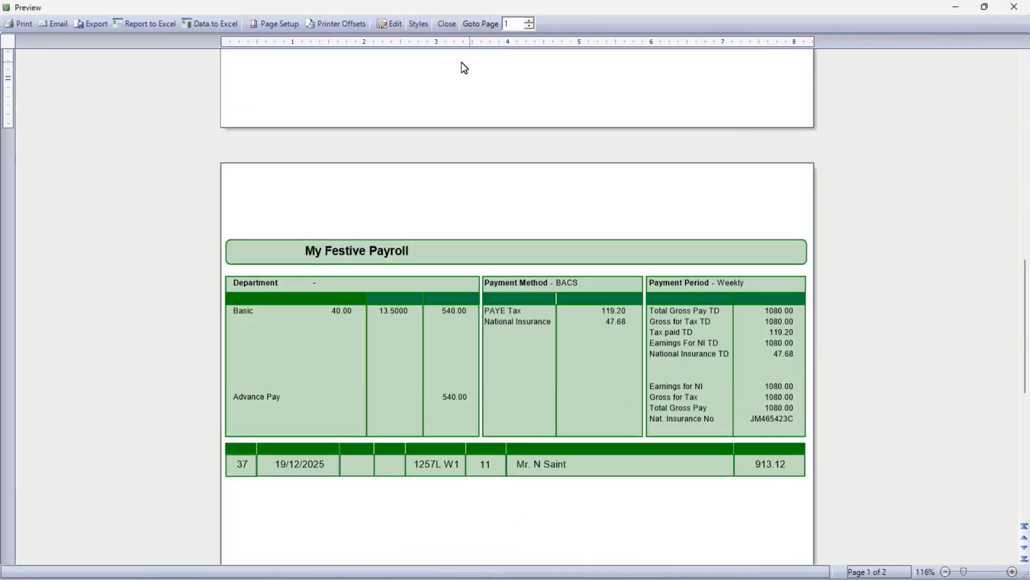
{"action": "left_click", "coordinate": [448, 23]}
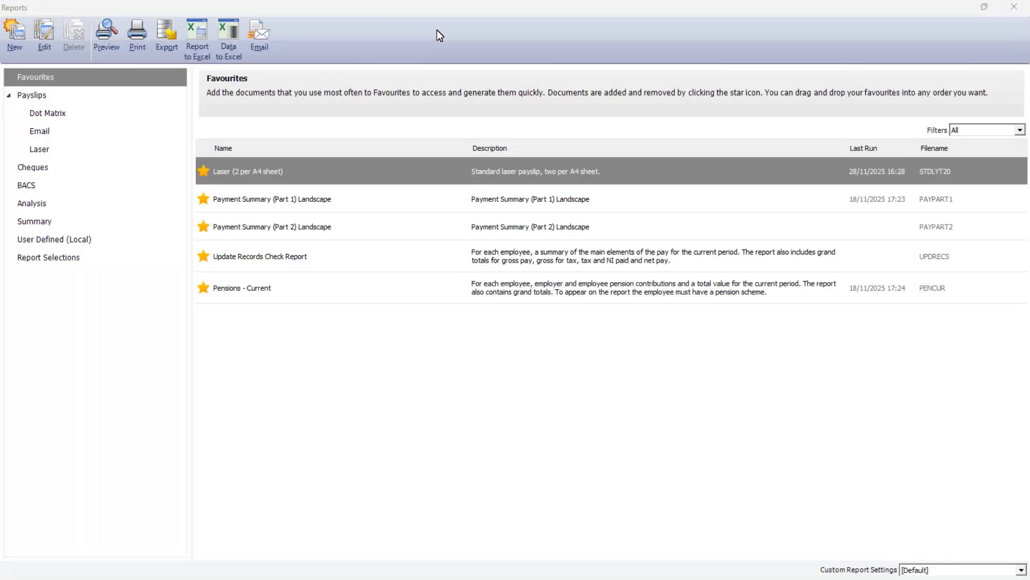
{"action": "left_click", "coordinate": [1014, 7]}
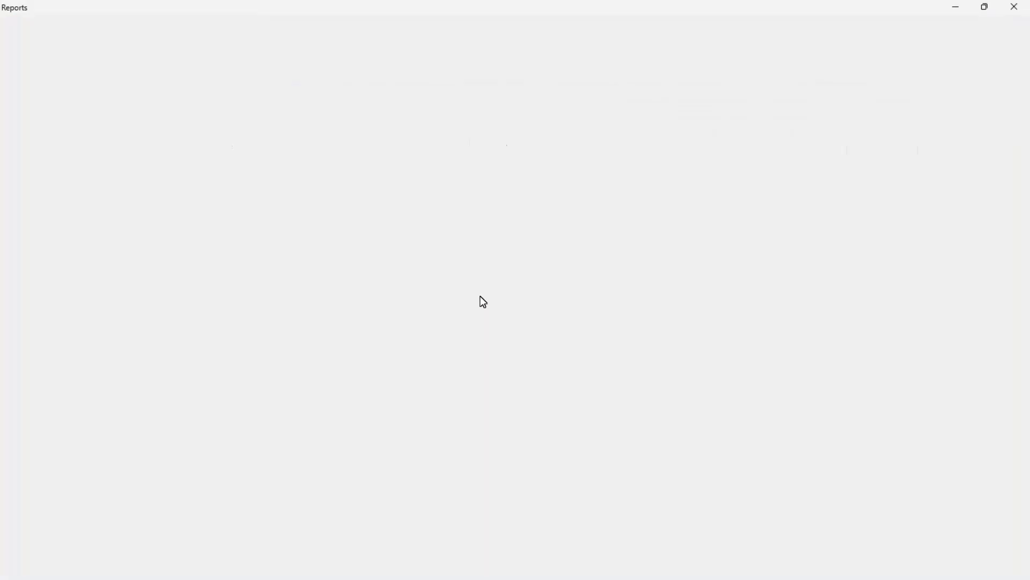
- Add the first weekly employee to the selection and update the payroll records for the selected employees, continuing past the missed-period warning
{"action": "left_click", "coordinate": [392, 113]}
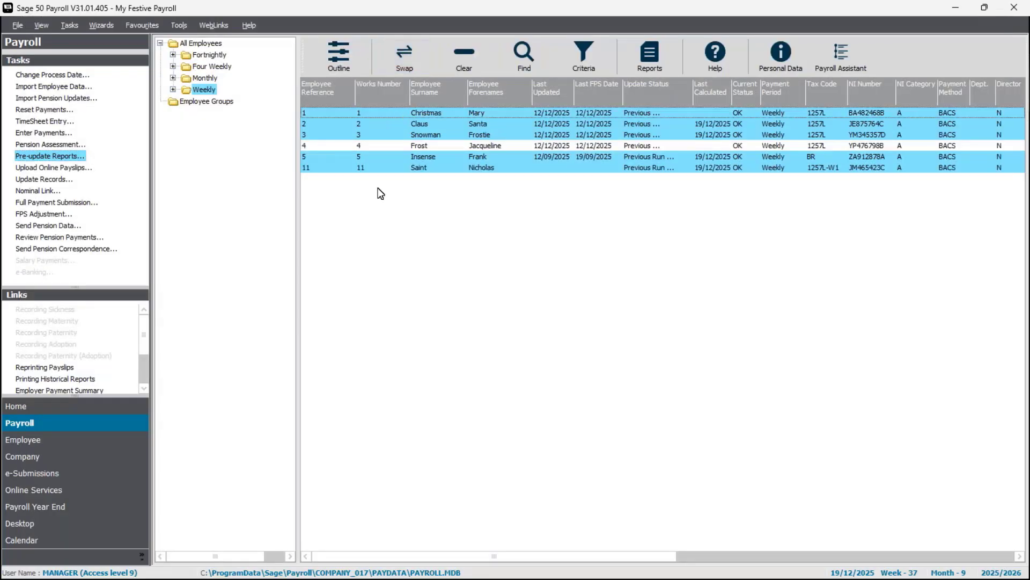
{"action": "left_click", "coordinate": [33, 180]}
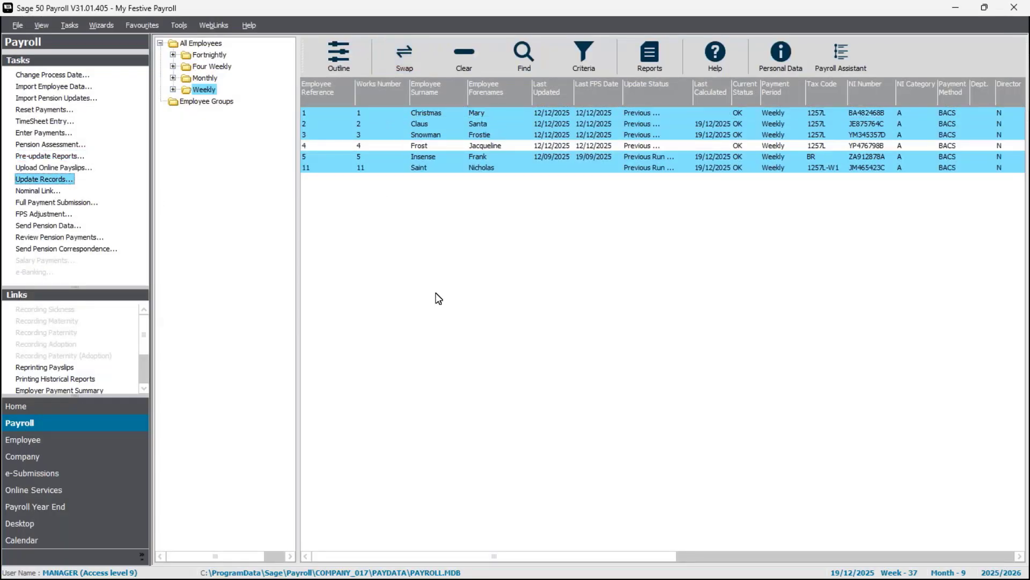
{"action": "left_click", "coordinate": [561, 348]}
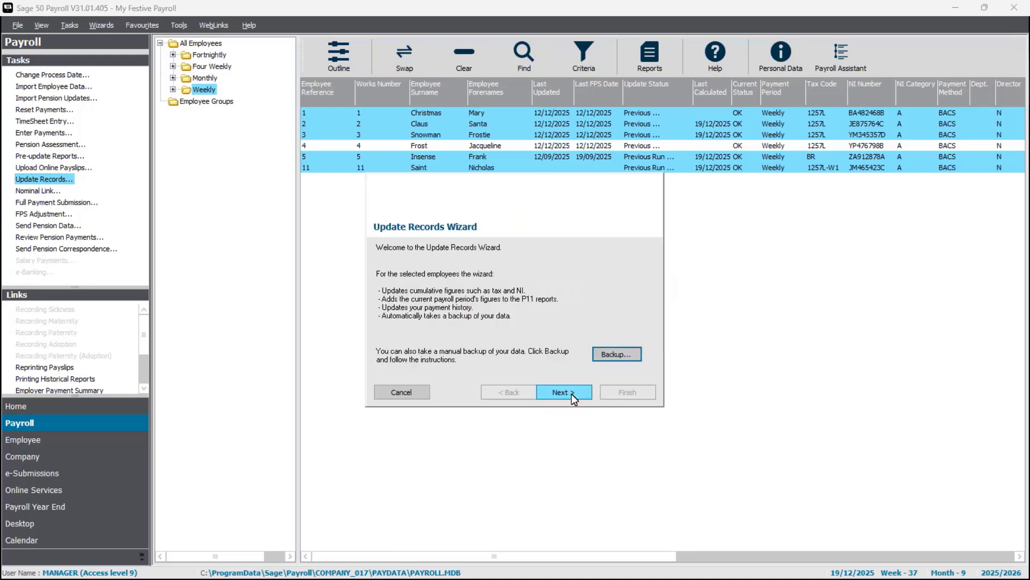
{"action": "left_click", "coordinate": [571, 394]}
{"action": "left_click", "coordinate": [566, 358]}
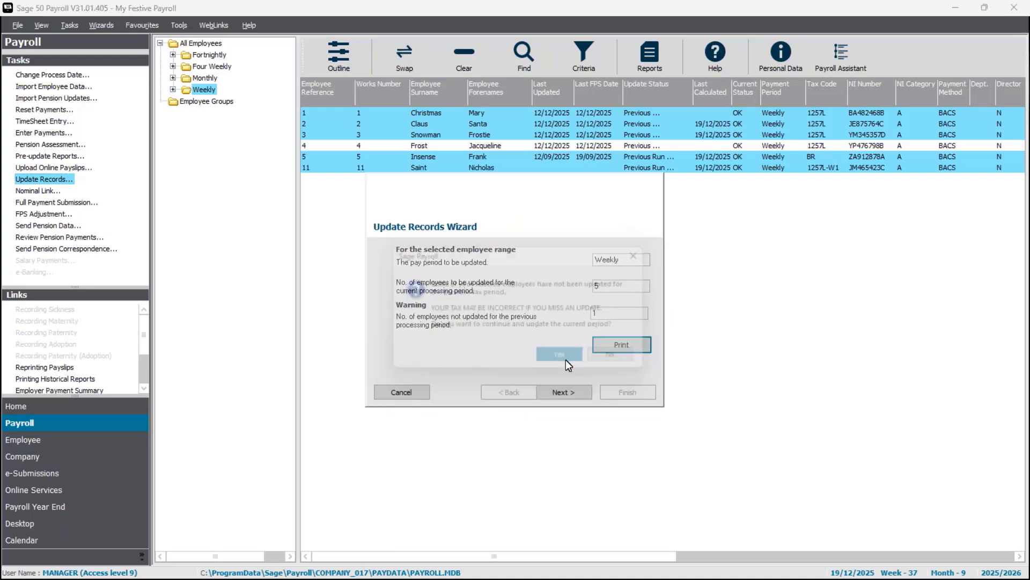
{"action": "left_click", "coordinate": [564, 392]}
{"action": "left_click", "coordinate": [620, 393]}
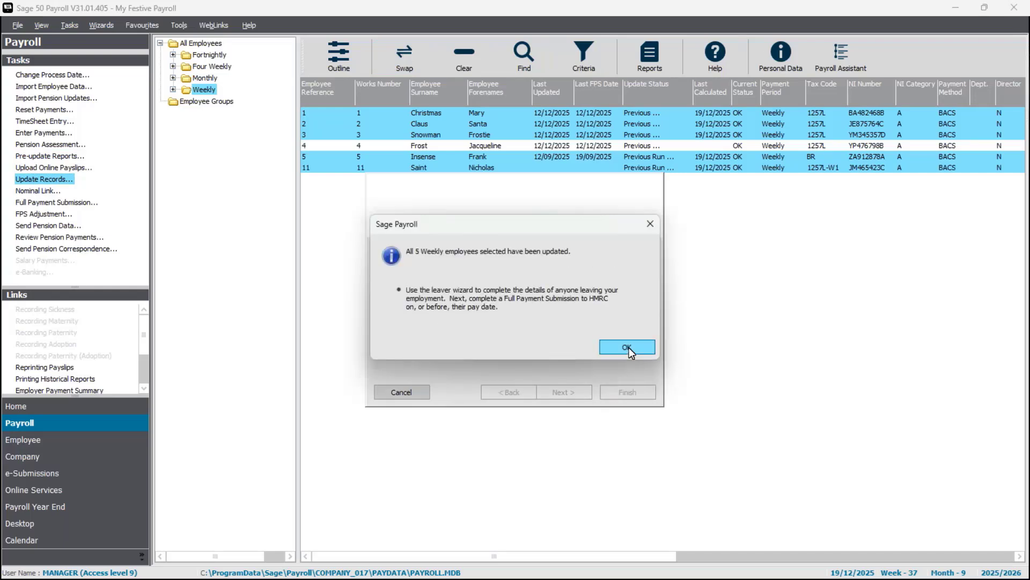
{"action": "left_click", "coordinate": [627, 348]}
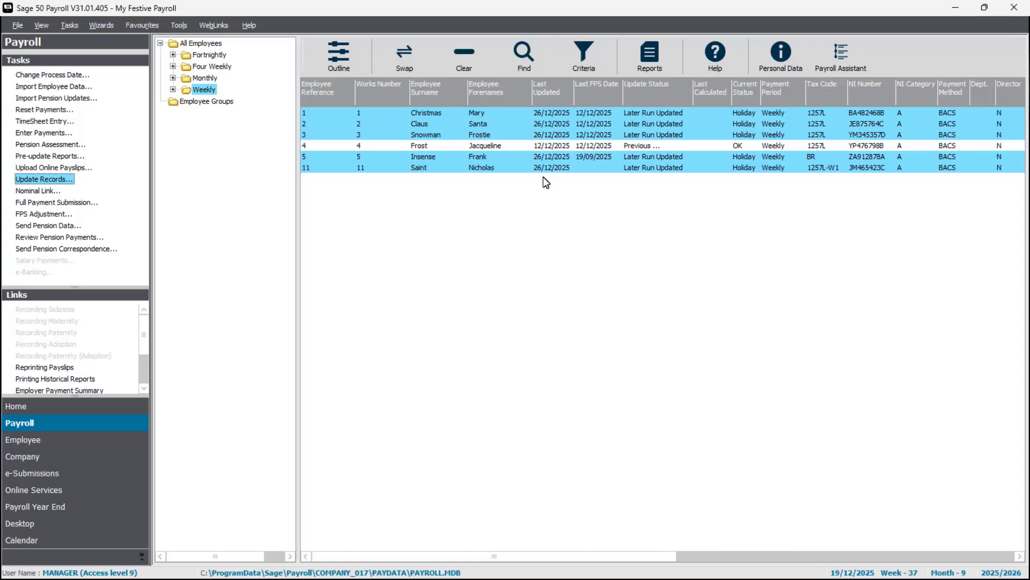
- Send the Full Payment Submission to HMRC for the updated weekly employees and close the submission window
{"action": "left_click", "coordinate": [64, 203]}
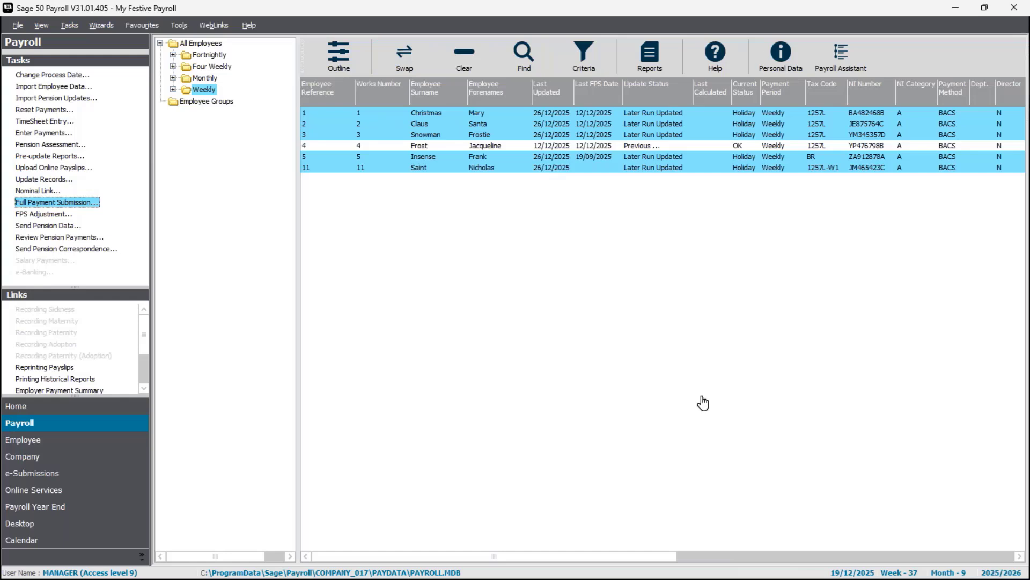
{"action": "left_click", "coordinate": [450, 339]}
{"action": "left_click", "coordinate": [581, 423]}
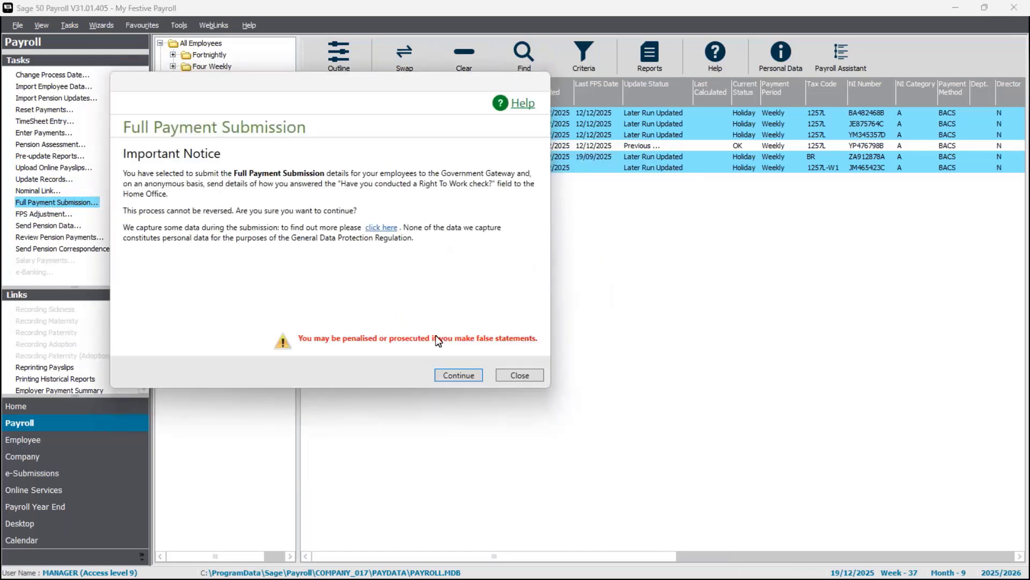
{"action": "left_click", "coordinate": [458, 374]}
{"action": "left_click", "coordinate": [458, 377]}
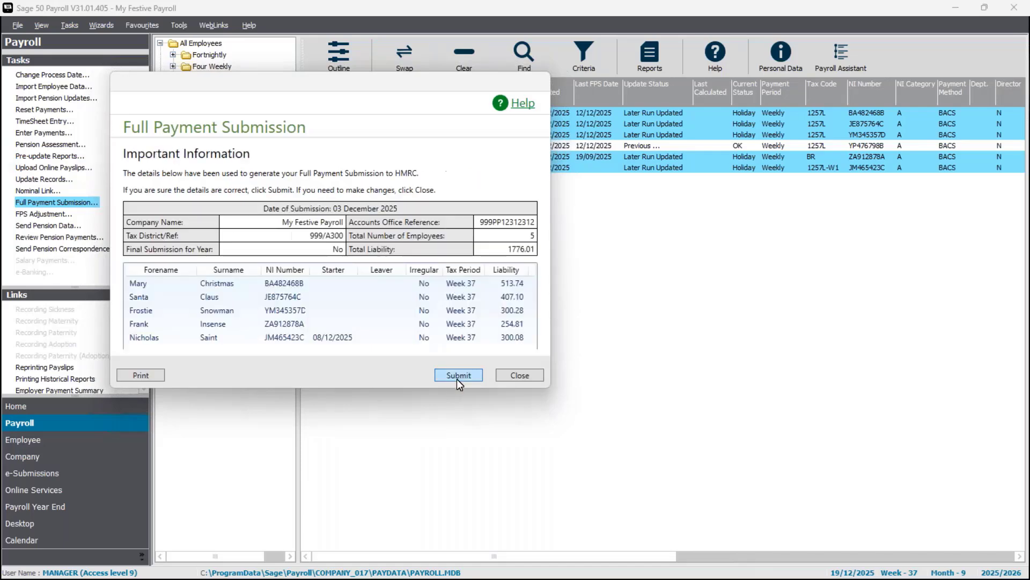
{"action": "left_click", "coordinate": [457, 375]}
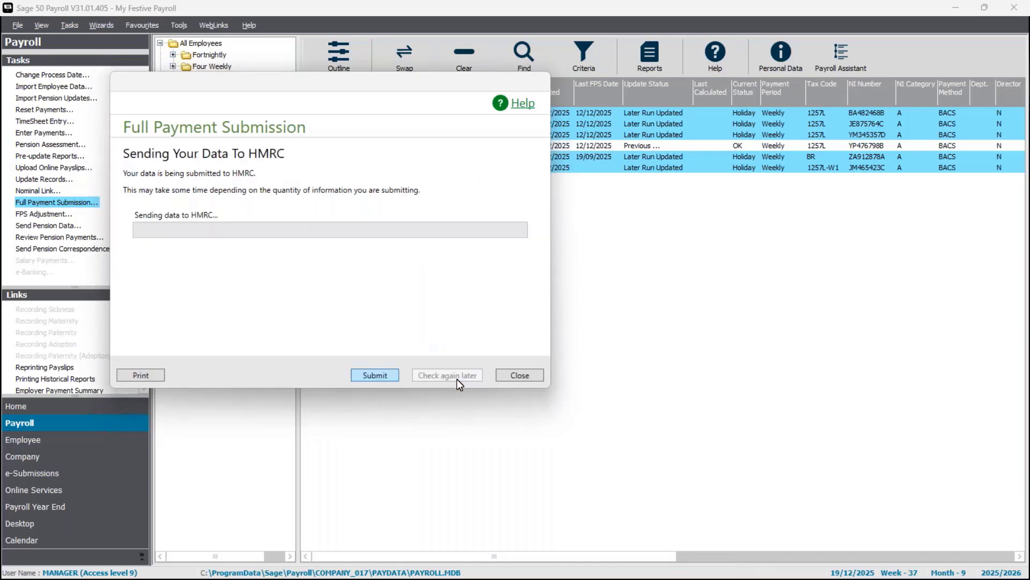
{"action": "left_click", "coordinate": [531, 374]}
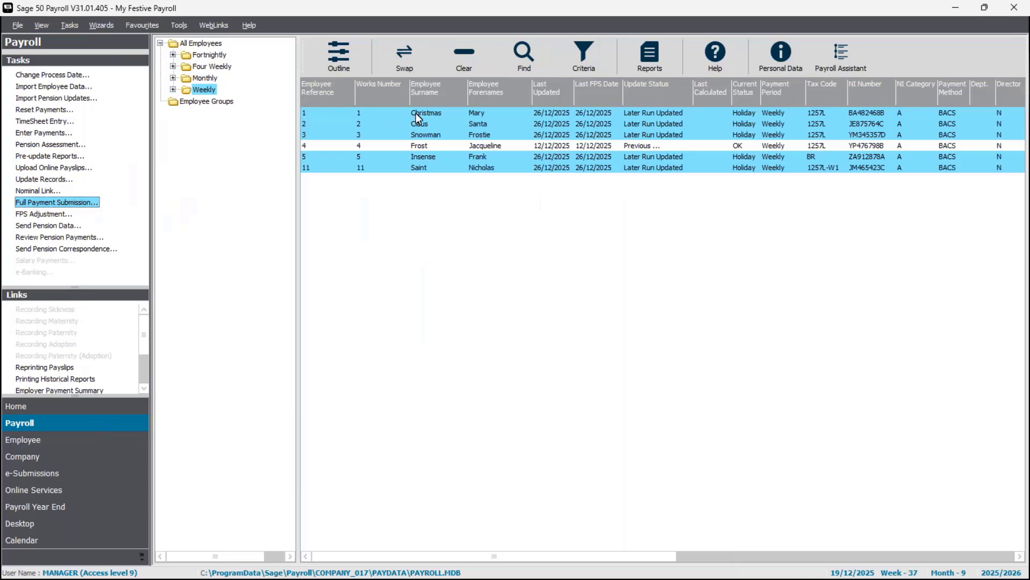
- Select only the fourth weekly employee, bring up their payment entry, and review the payment summary containing Statutory Maternity Pay
{"action": "left_click", "coordinate": [459, 62]}
{"action": "left_click", "coordinate": [414, 145]}
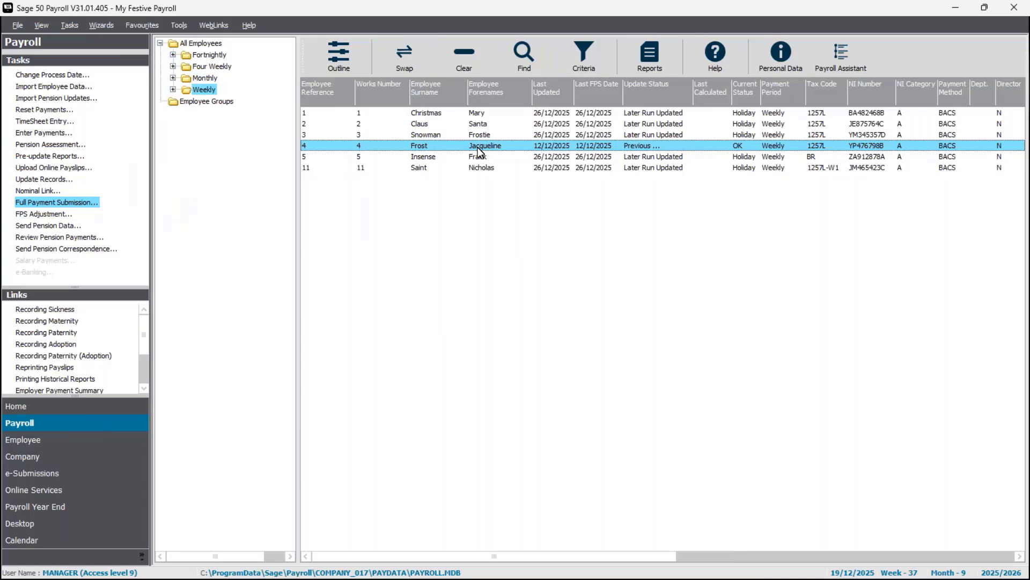
{"action": "left_click", "coordinate": [38, 134]}
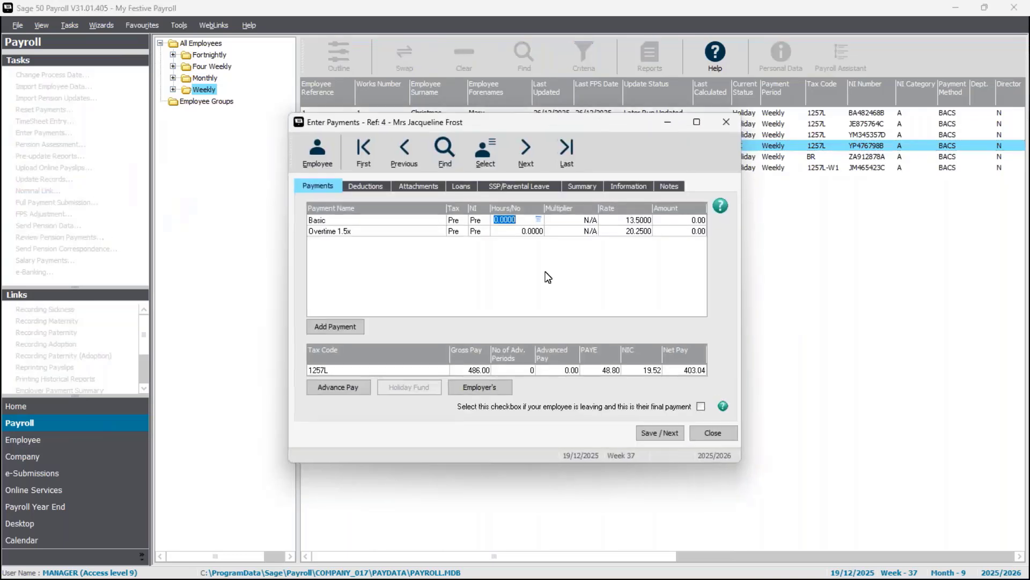
{"action": "left_click", "coordinate": [581, 188]}
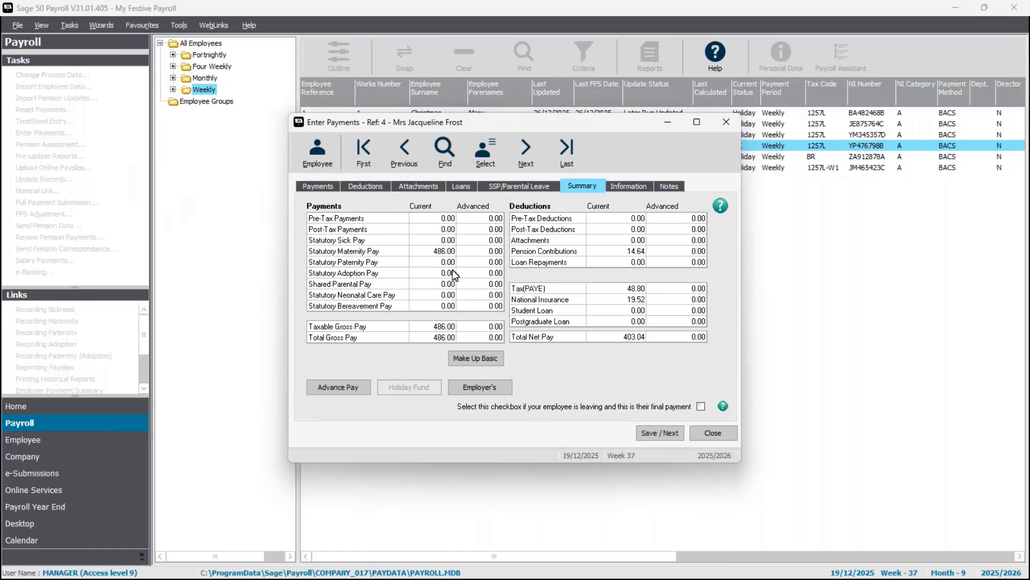
- Try advancing the fourth employee's pay by 1 period without pay element amounts, checking the advance payments, deductions, attachments and loans
{"action": "left_click", "coordinate": [360, 387]}
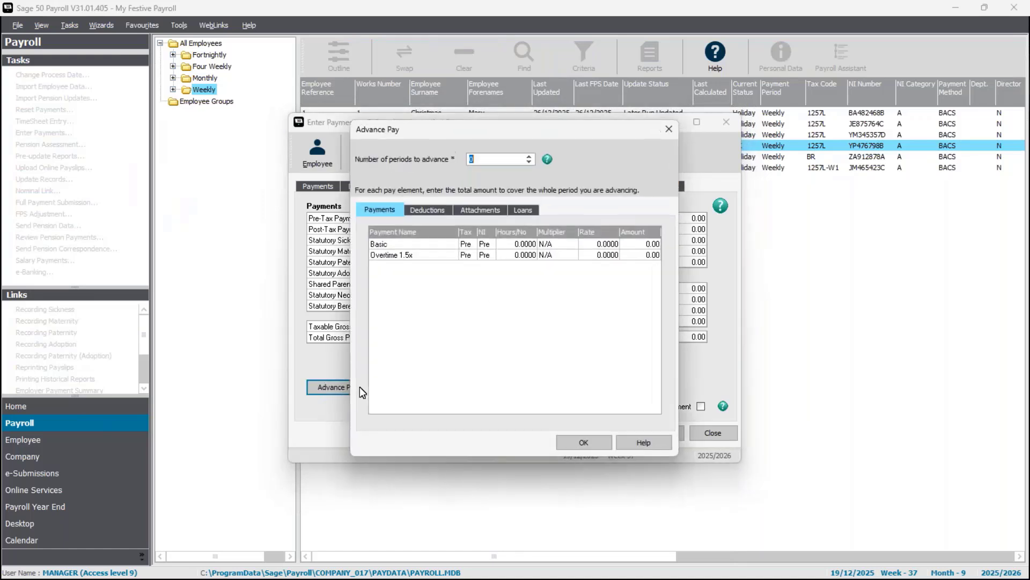
{"action": "key", "text": "Tab"}
{"action": "left_click", "coordinate": [430, 209]}
{"action": "left_click", "coordinate": [481, 210]}
{"action": "left_click", "coordinate": [526, 210]}
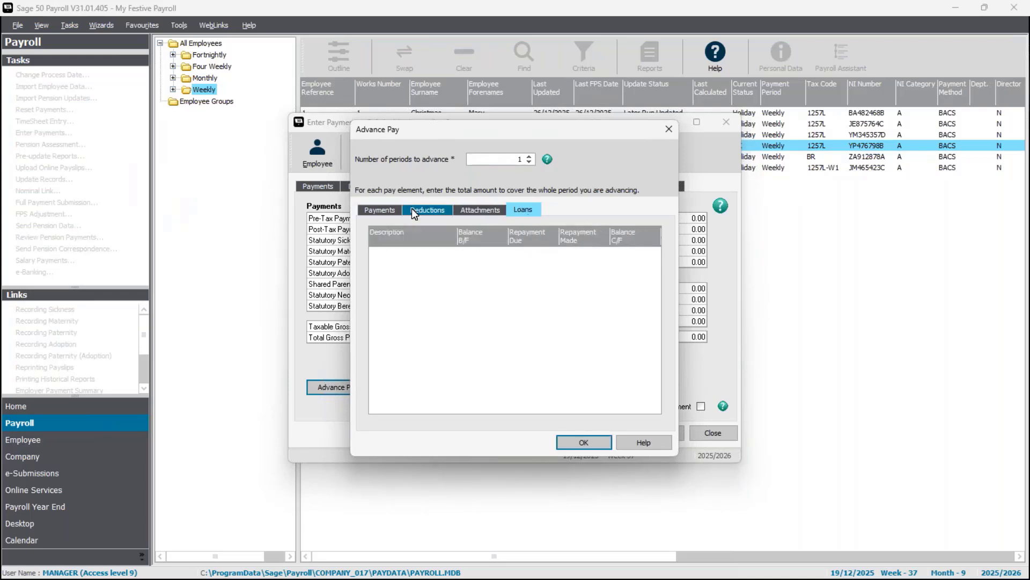
{"action": "left_click", "coordinate": [412, 209]}
{"action": "left_click", "coordinate": [382, 209]}
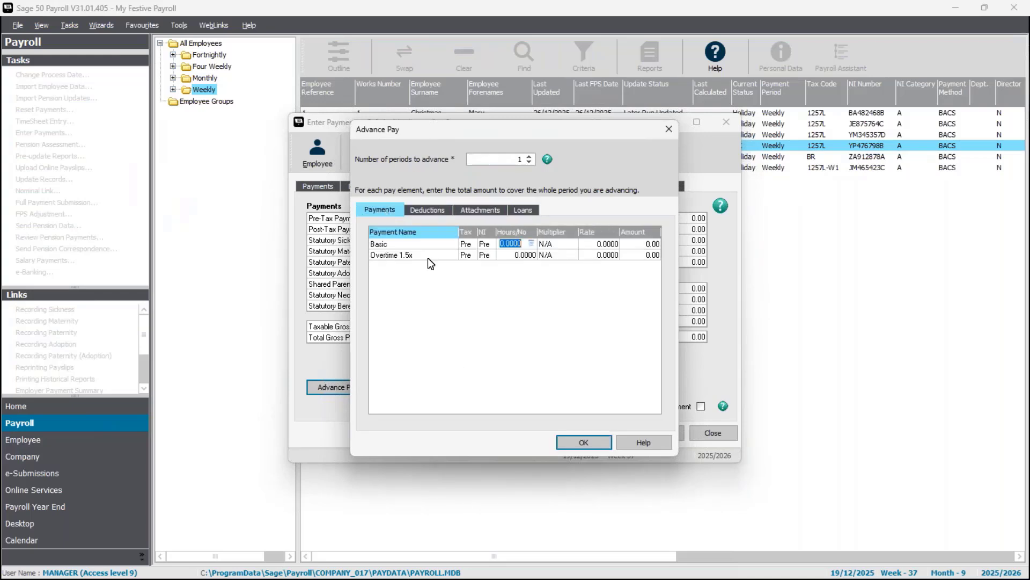
{"action": "left_click", "coordinate": [584, 442]}
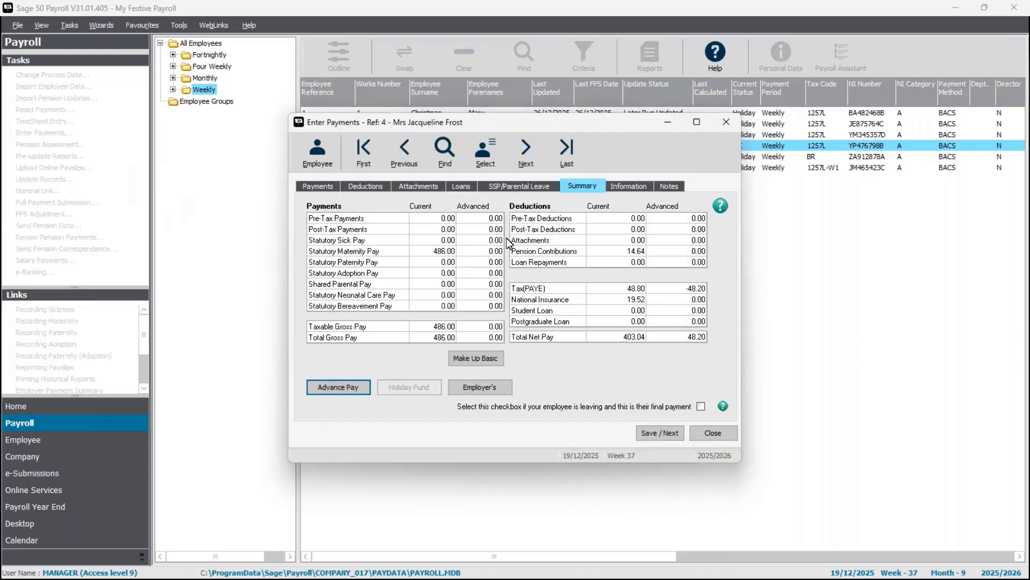
- Set the fourth employee's number of periods to advance to 0, save the payments, and close payment entry
{"action": "left_click", "coordinate": [356, 385]}
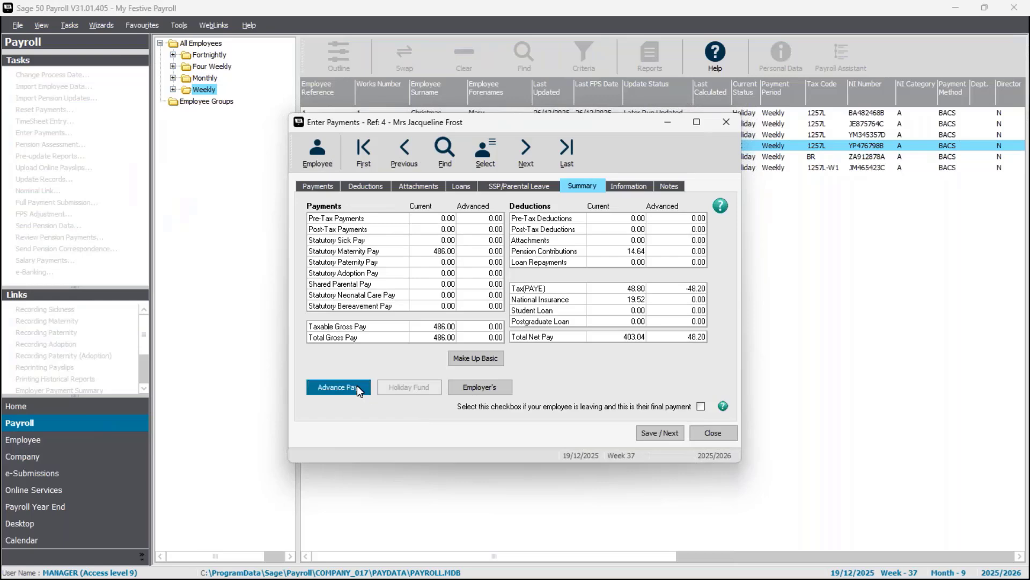
{"action": "key", "text": "Tab"}
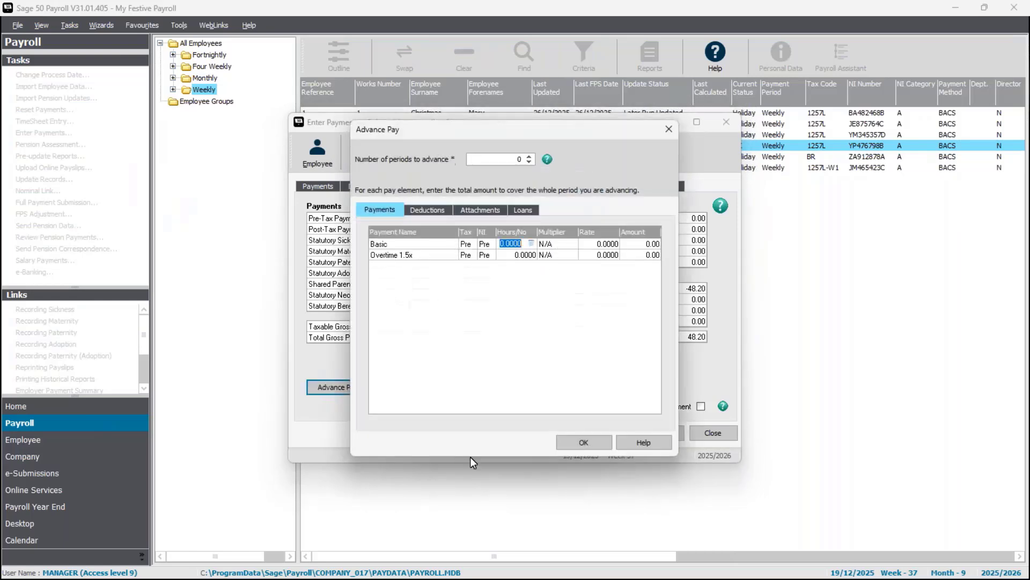
{"action": "left_click", "coordinate": [591, 437]}
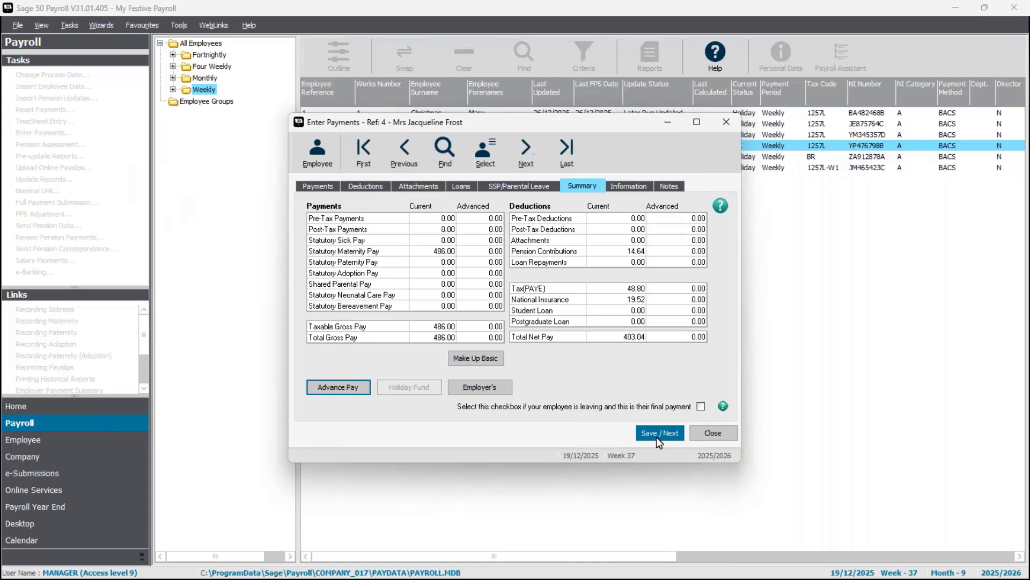
{"action": "left_click", "coordinate": [707, 432]}
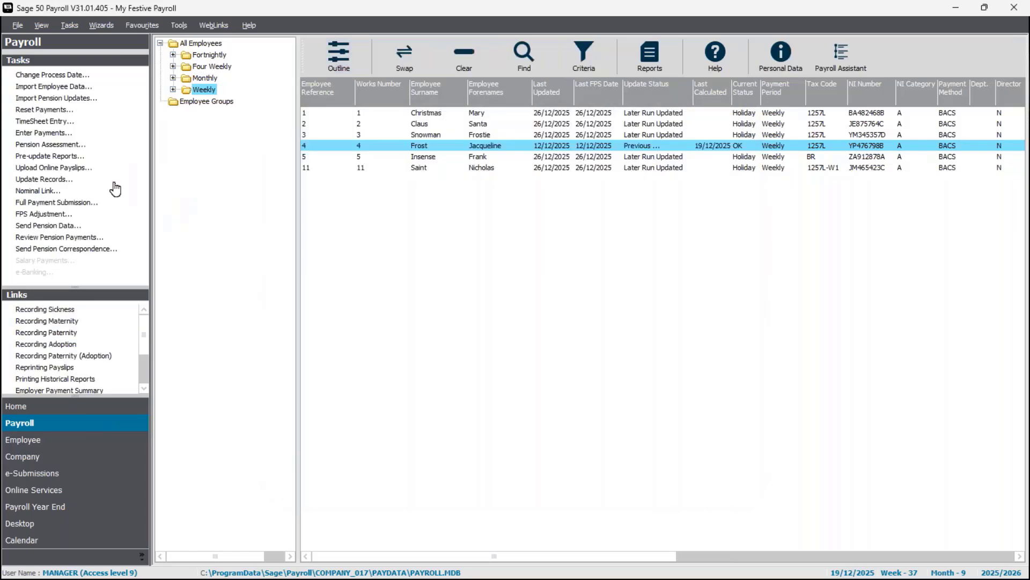
- Update the payroll records for the fourth weekly employee, continuing without pre-update reports, and finish the update
{"action": "left_click", "coordinate": [59, 191]}
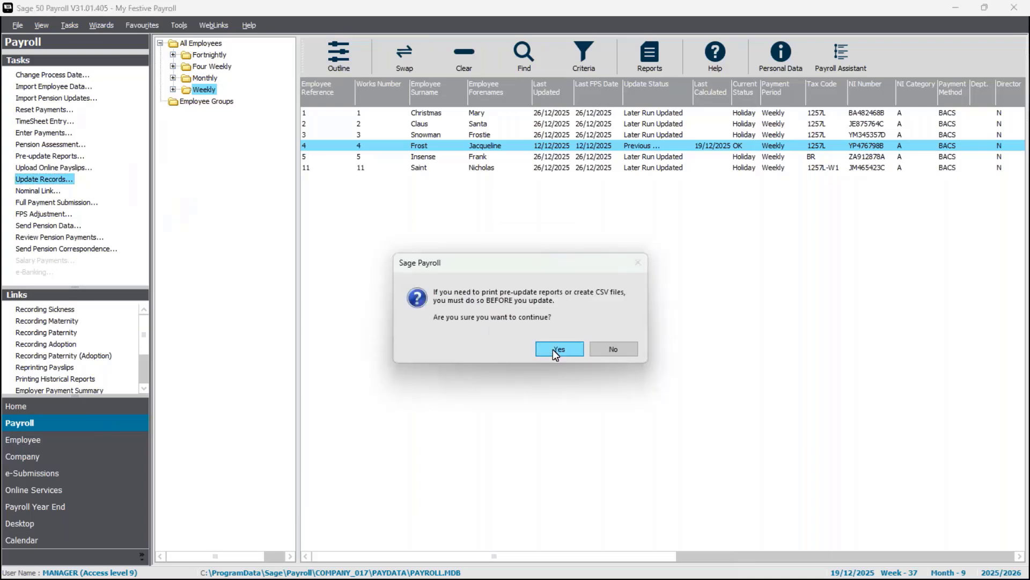
{"action": "left_click", "coordinate": [558, 350]}
{"action": "left_click", "coordinate": [576, 392]}
{"action": "left_click", "coordinate": [624, 392]}
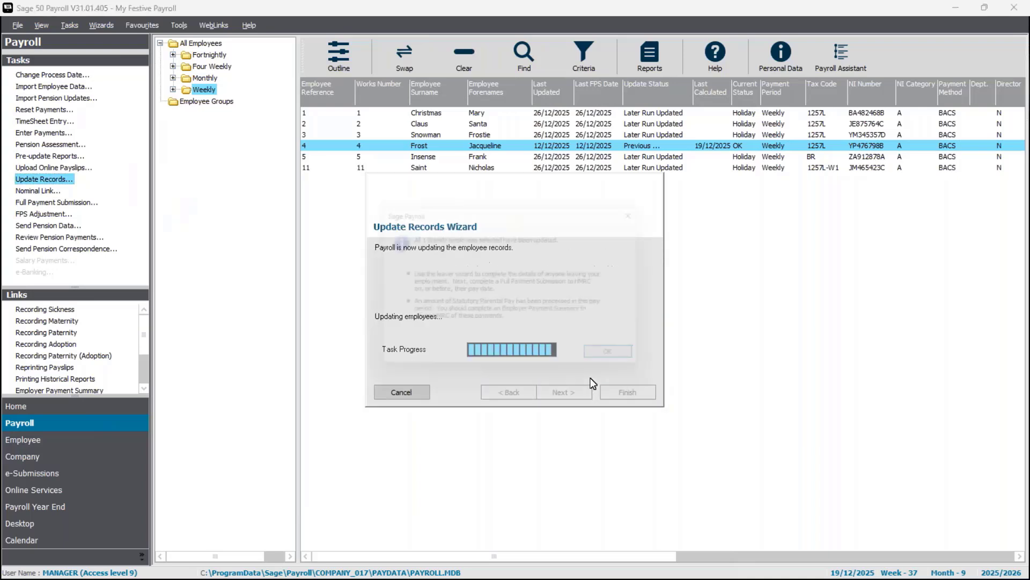
{"action": "left_click", "coordinate": [627, 363]}
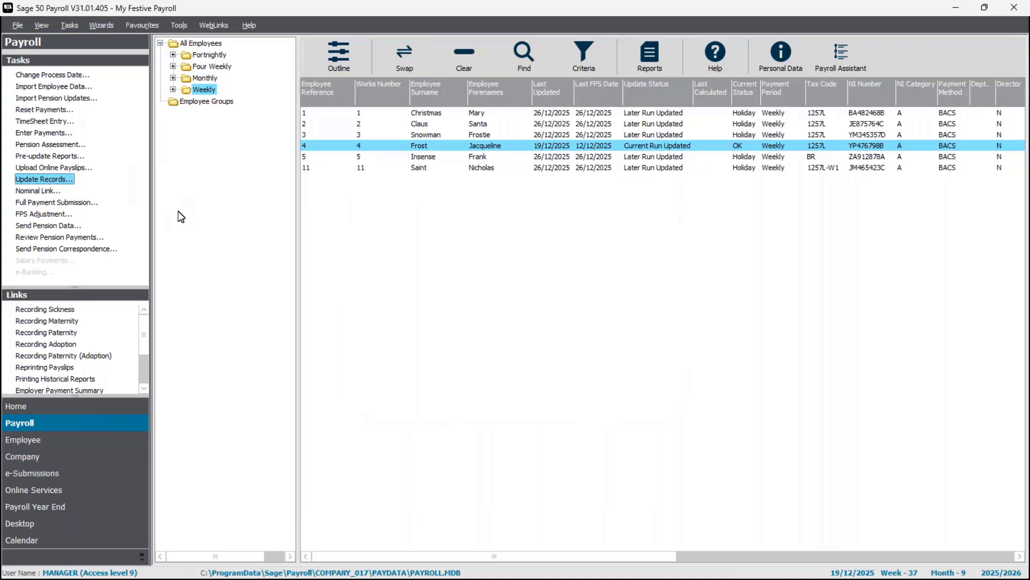
- Send the Full Payment Submission to HMRC for the fourth weekly employee and close the submission window
{"action": "left_click", "coordinate": [60, 203]}
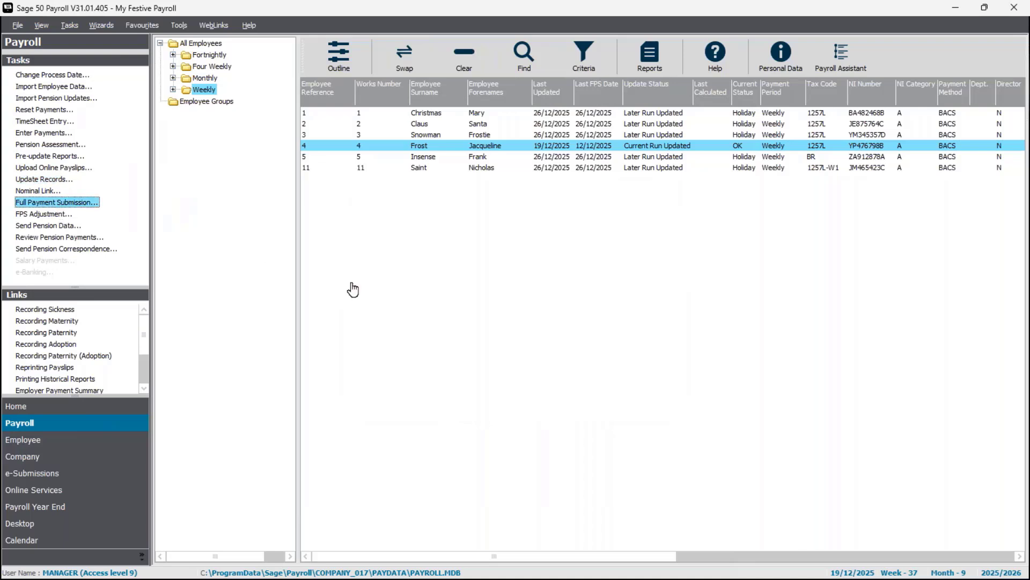
{"action": "left_click", "coordinate": [428, 308]}
{"action": "left_click", "coordinate": [546, 388]}
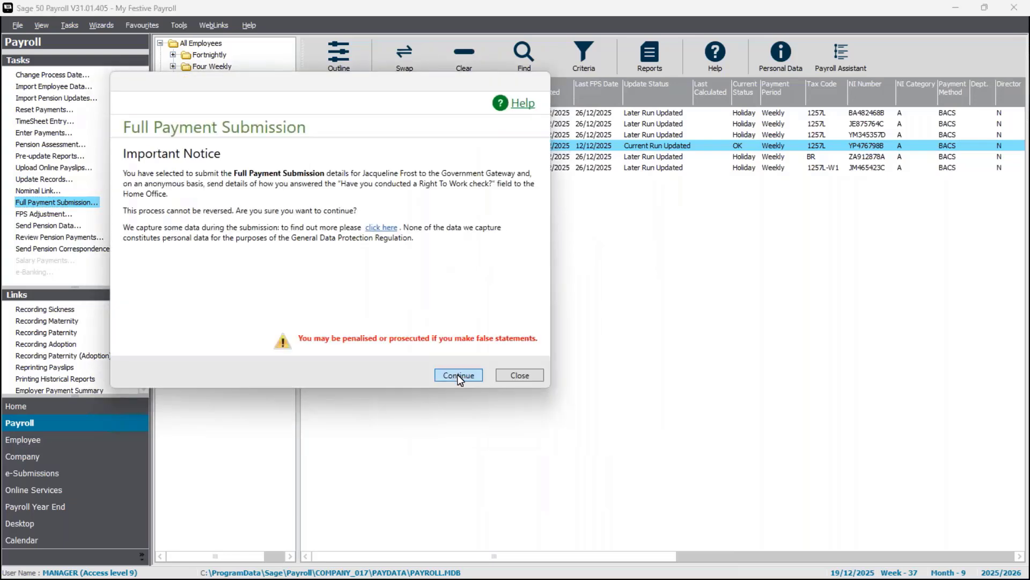
{"action": "left_click", "coordinate": [458, 374]}
{"action": "left_click", "coordinate": [462, 376]}
{"action": "left_click", "coordinate": [463, 376]}
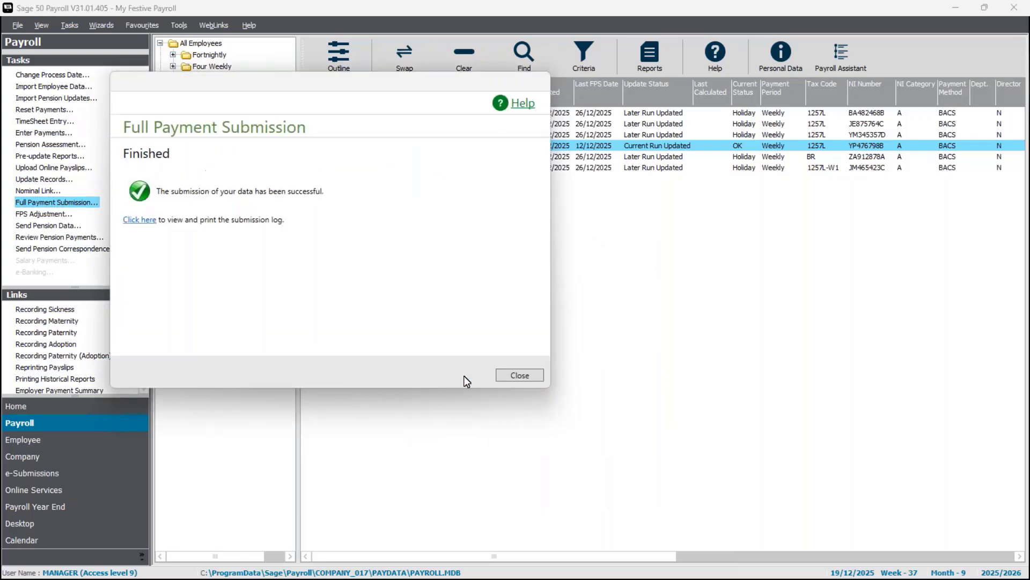
{"action": "left_click", "coordinate": [526, 379]}
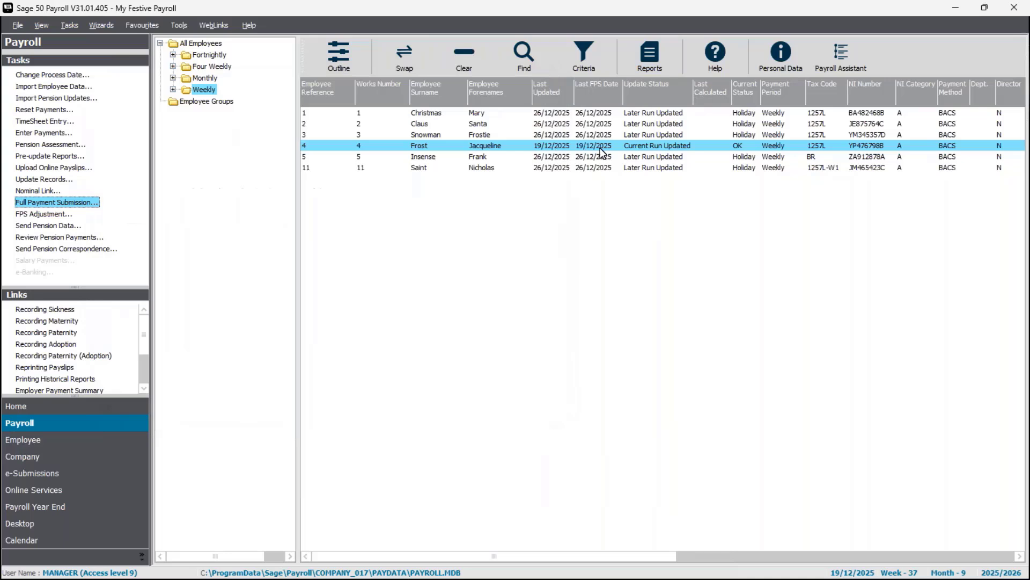
- Change the payroll process date to 26/12/25
{"action": "left_click", "coordinate": [66, 75]}
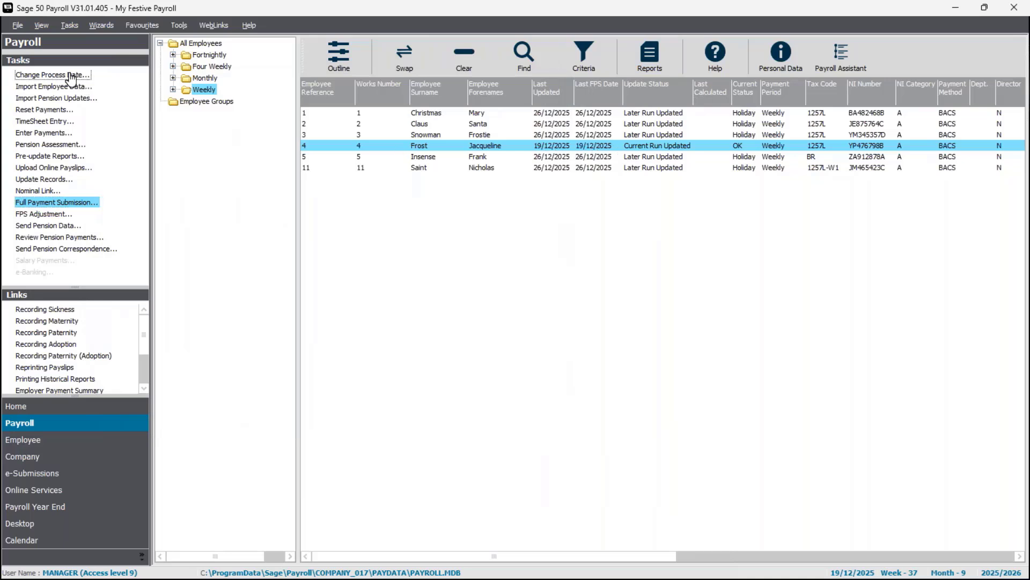
{"action": "type", "text": "26/12/25"}
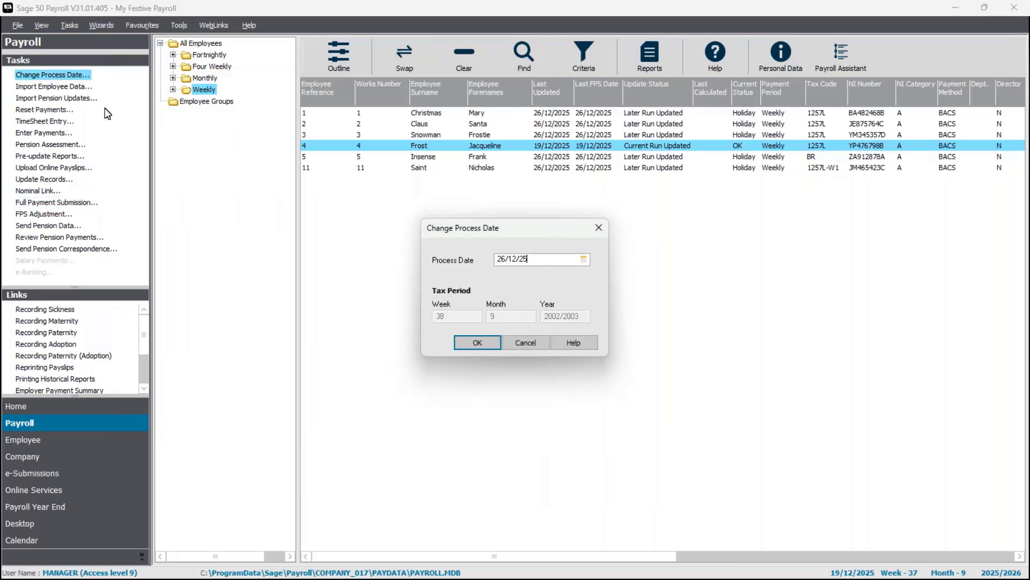
{"action": "left_click", "coordinate": [98, 121]}
{"action": "key", "text": "Return"}
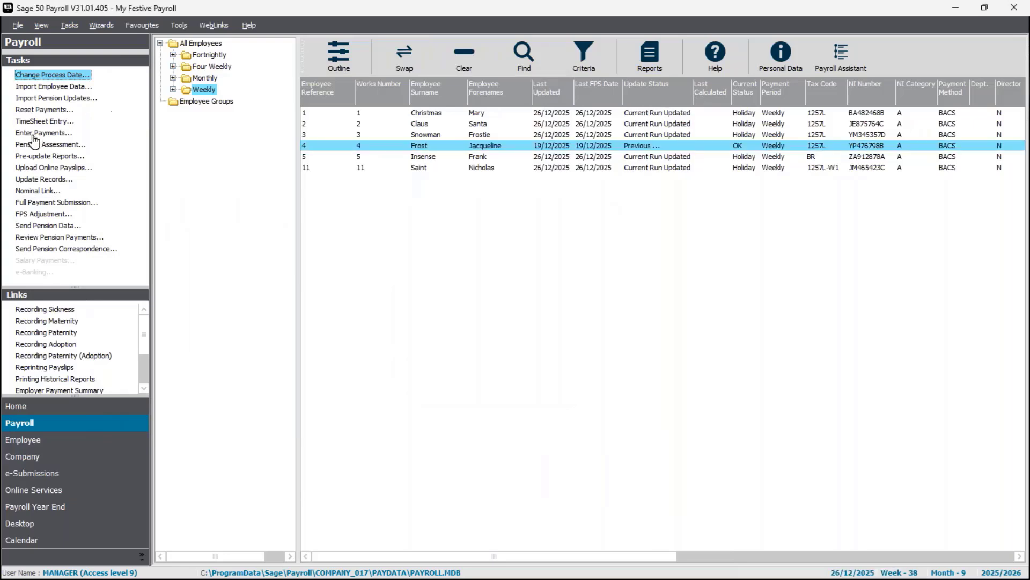
- Calculate the fourth employee's payments for the new process date, review the payment summary, and close payment entry
{"action": "left_click", "coordinate": [42, 133]}
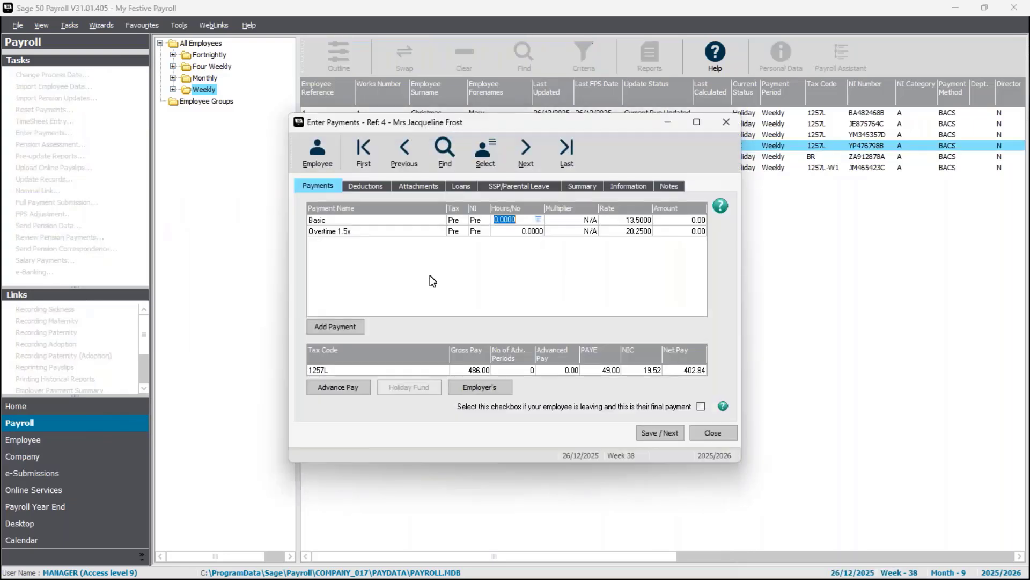
{"action": "left_click", "coordinate": [590, 186]}
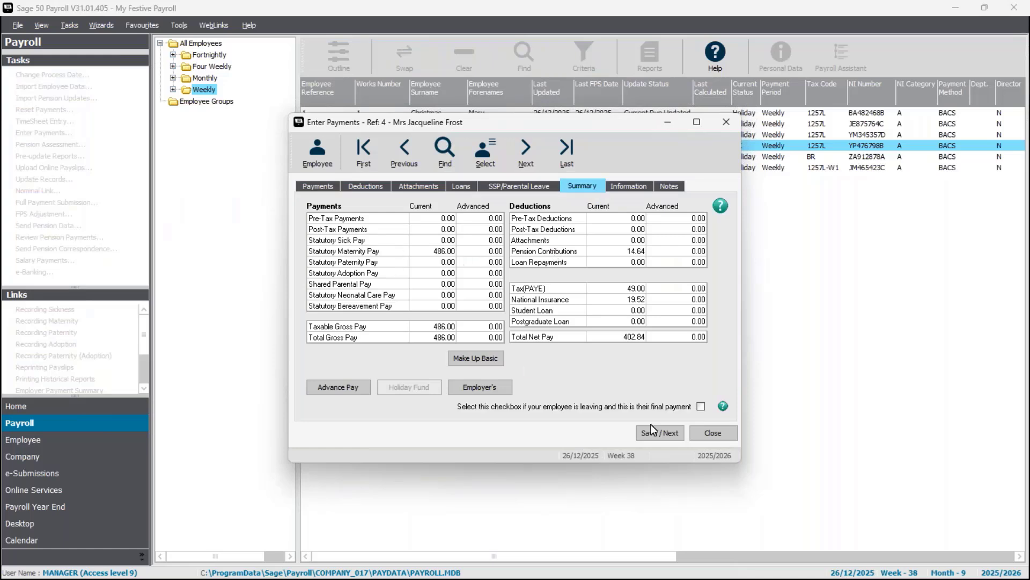
{"action": "left_click", "coordinate": [697, 437]}
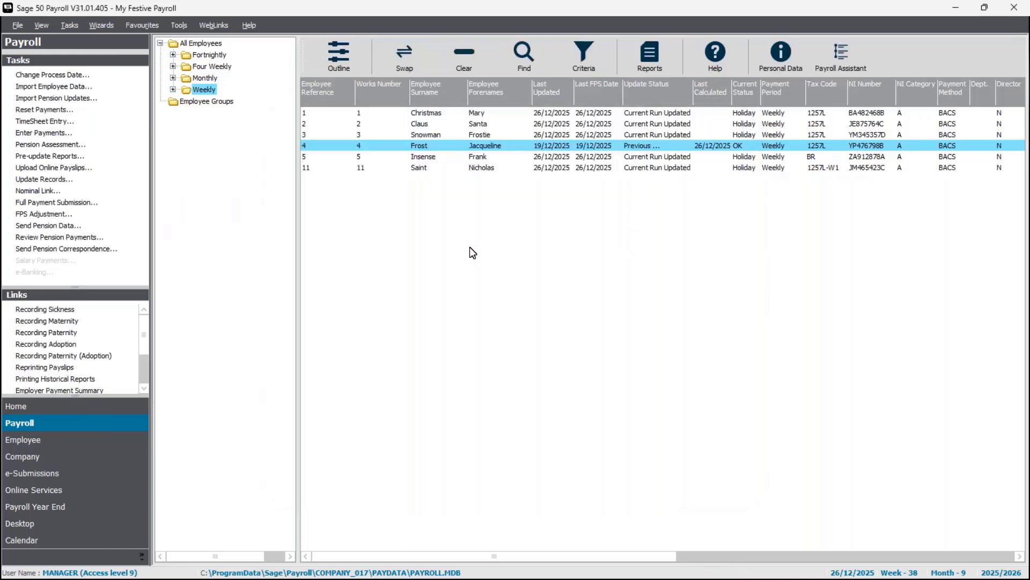
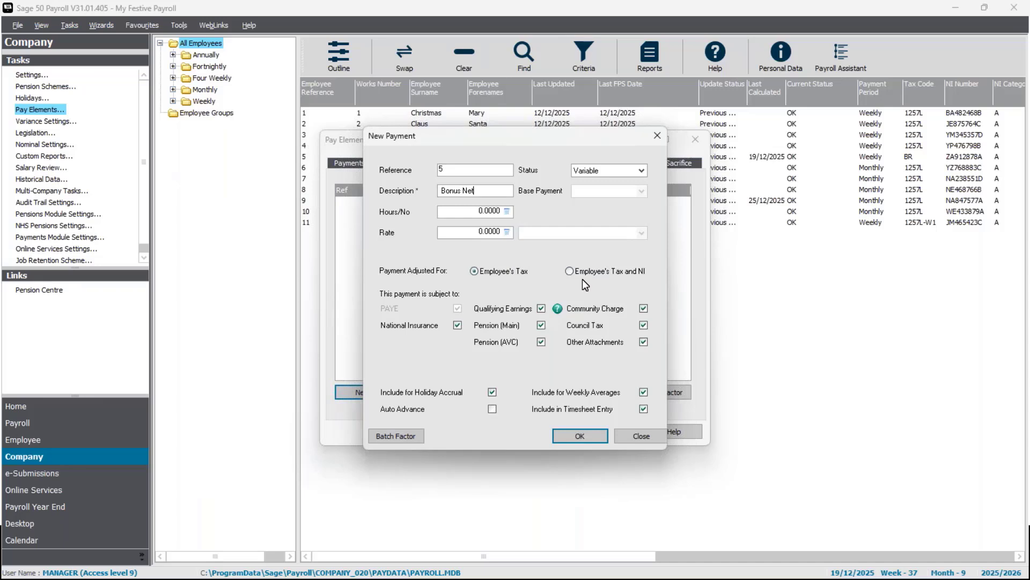
- Adjust the new Bonus Net payment for the employee's tax and NI, save it, and exit the pay elements settings
{"action": "left_click", "coordinate": [569, 271]}
{"action": "left_click", "coordinate": [579, 436]}
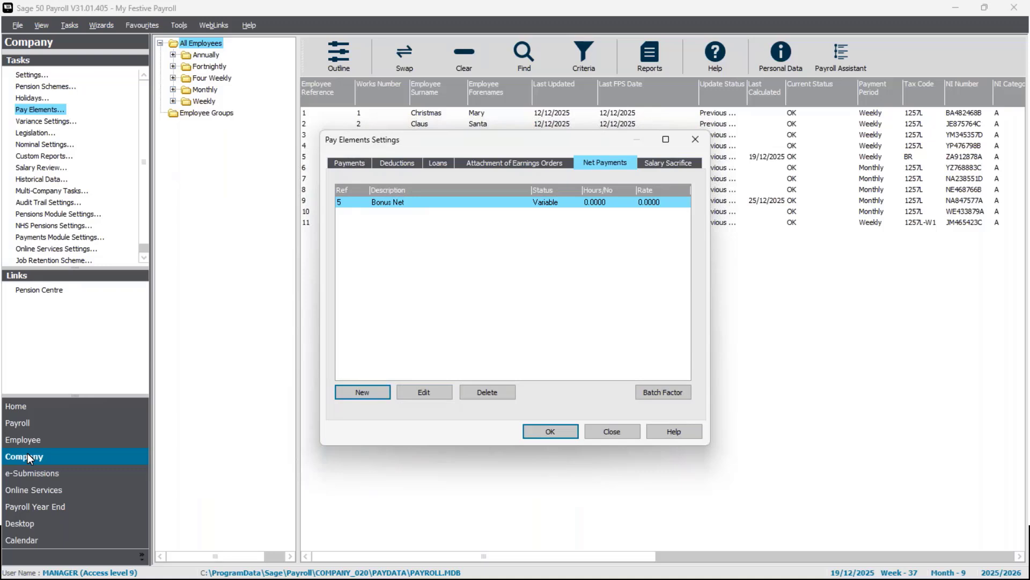
{"action": "left_click", "coordinate": [691, 140]}
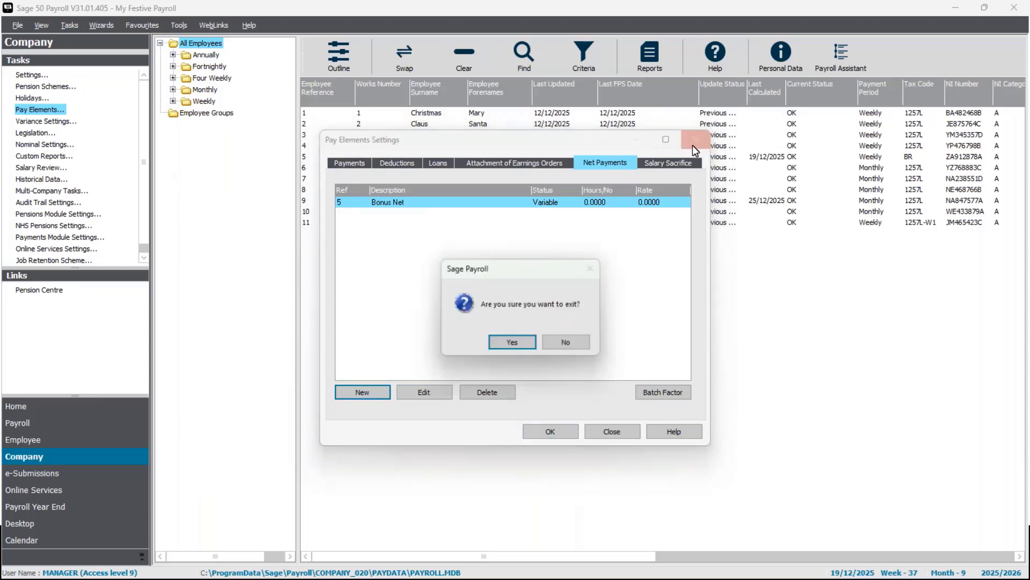
{"action": "left_click", "coordinate": [517, 343]}
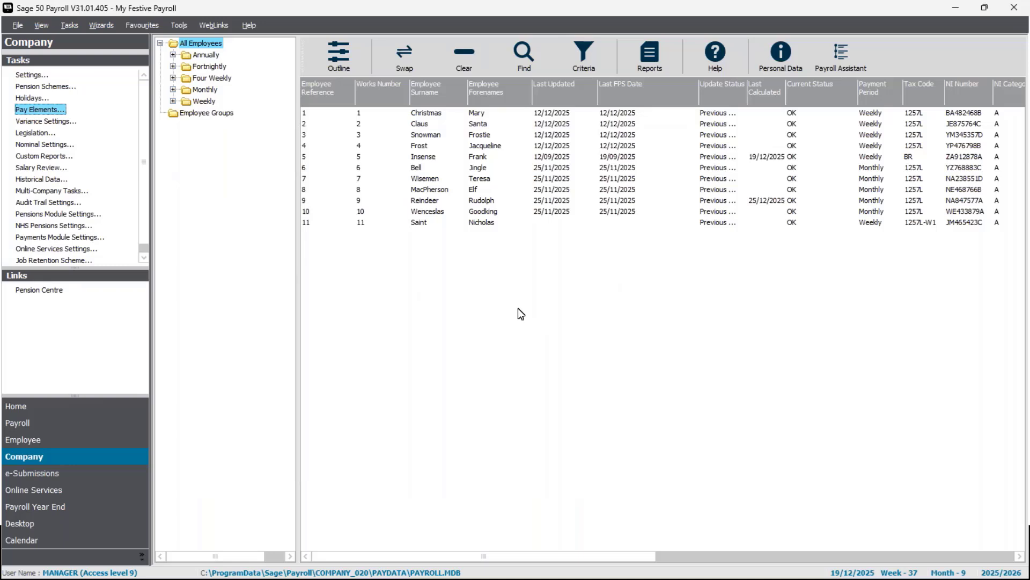
- Bring up payment entry for the first employee, skipping the legislation update check, and add the Bonus Net payment to their pay elements
{"action": "left_click", "coordinate": [477, 115]}
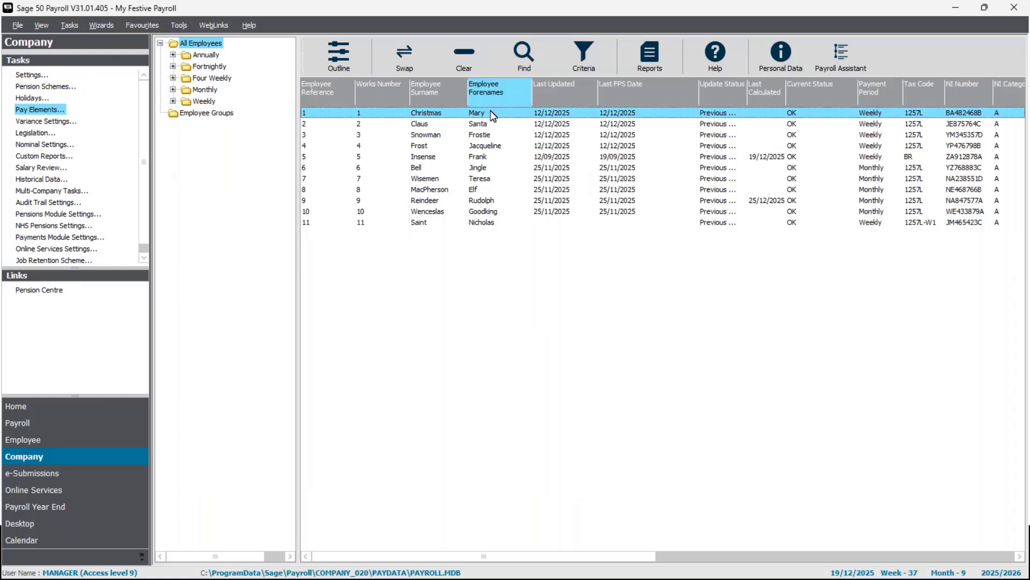
{"action": "left_click", "coordinate": [21, 423]}
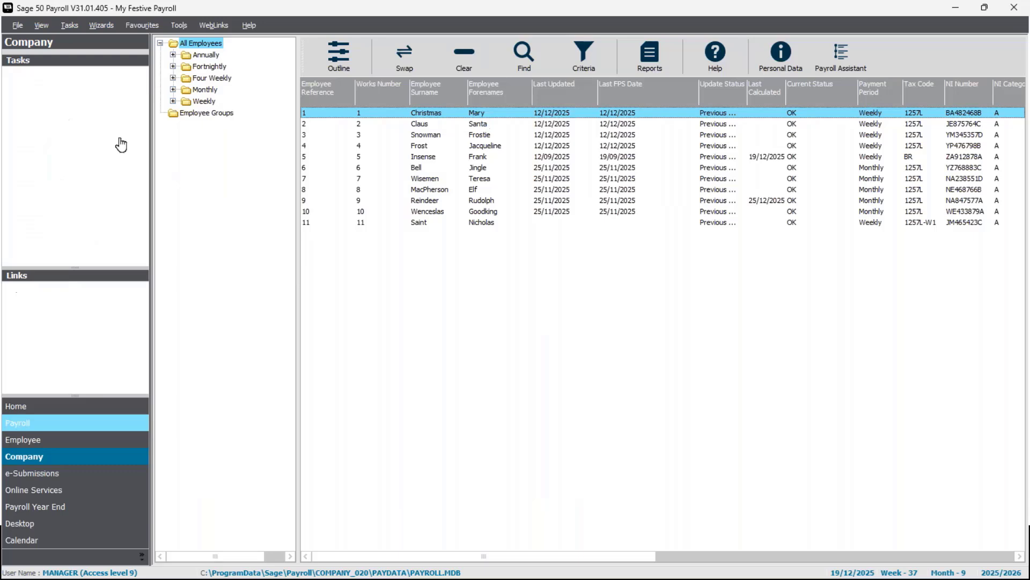
{"action": "left_click", "coordinate": [43, 135]}
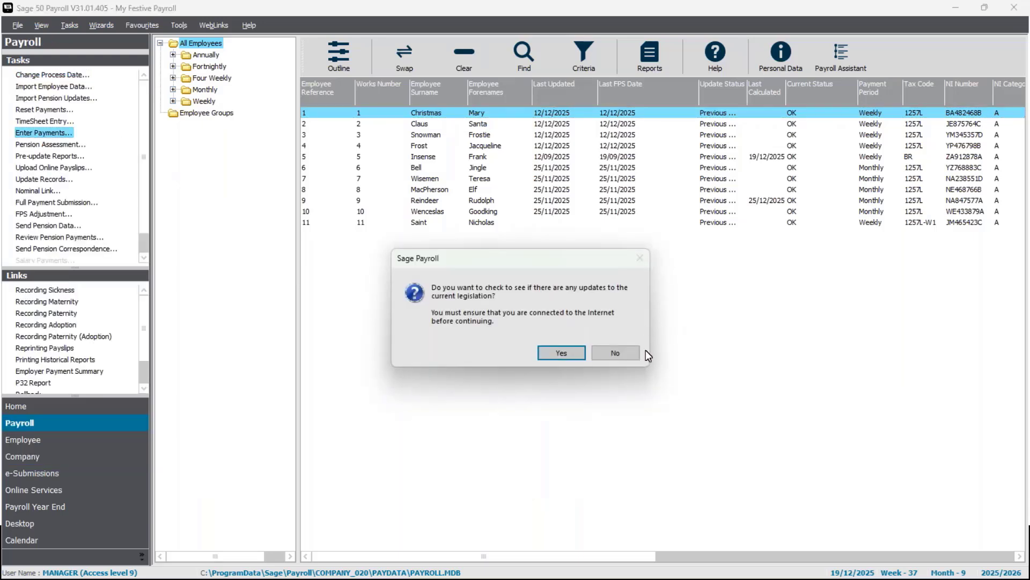
{"action": "left_click", "coordinate": [616, 353]}
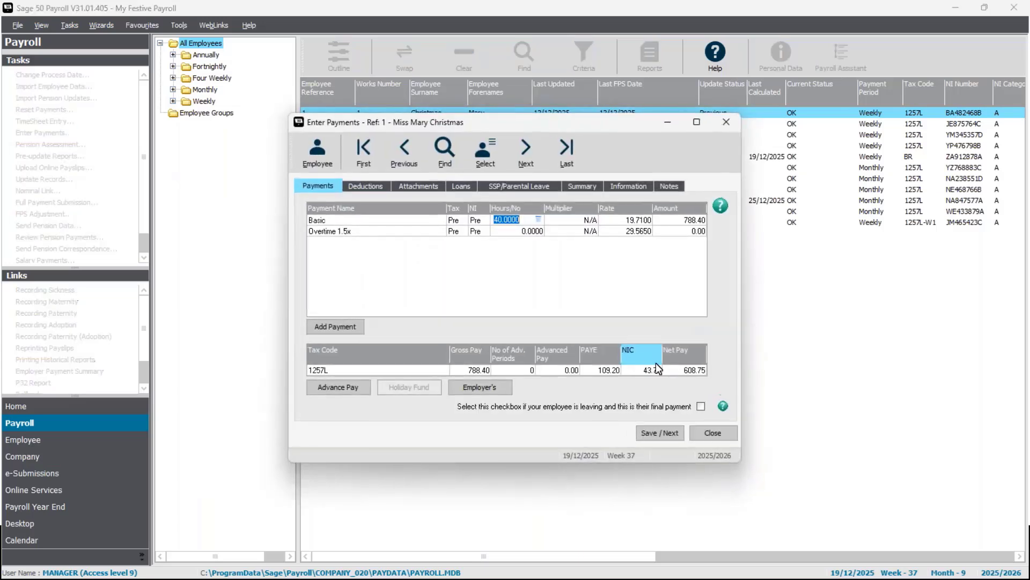
{"action": "left_click", "coordinate": [340, 329]}
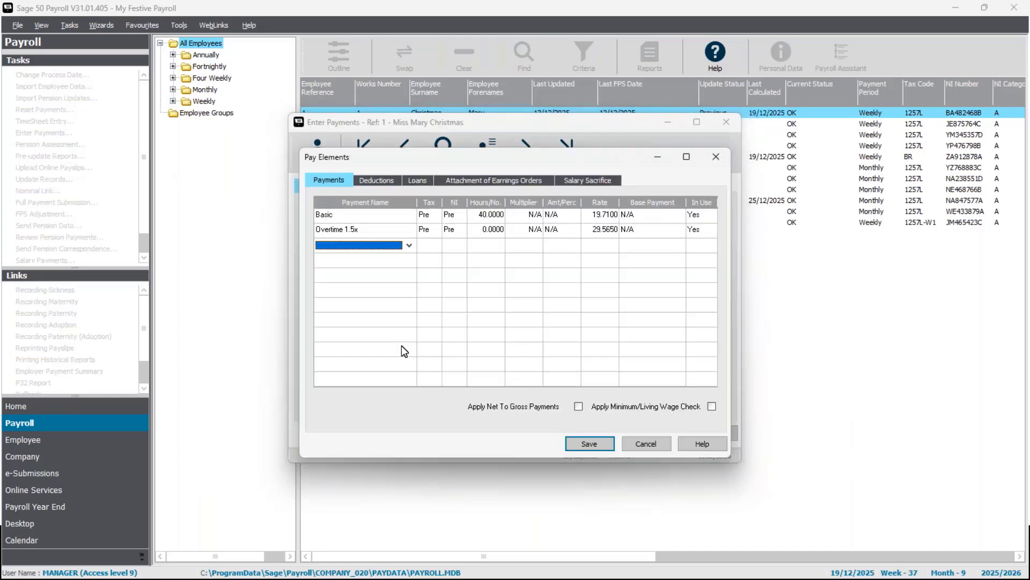
{"action": "left_click", "coordinate": [409, 250]}
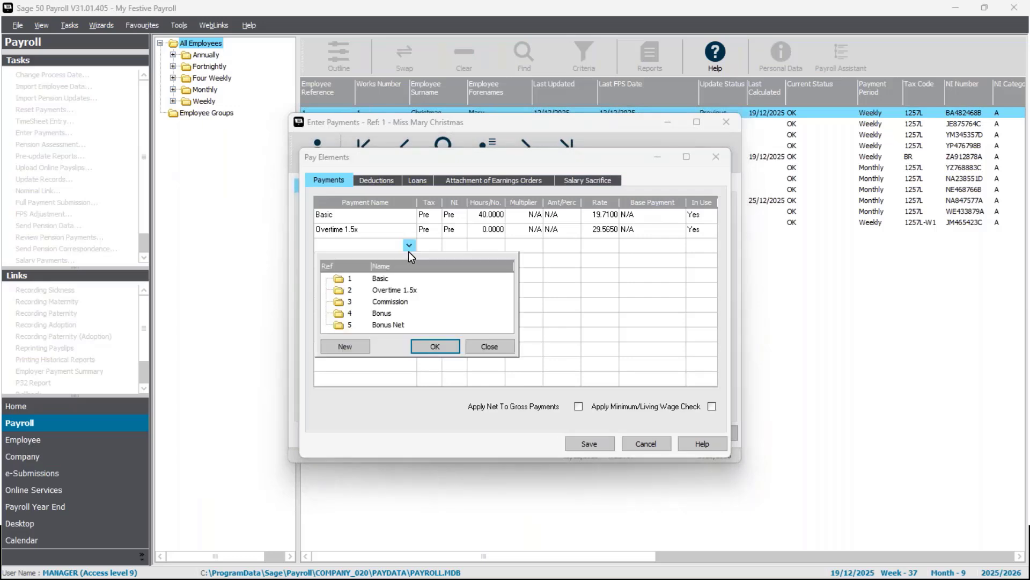
{"action": "left_click", "coordinate": [388, 325]}
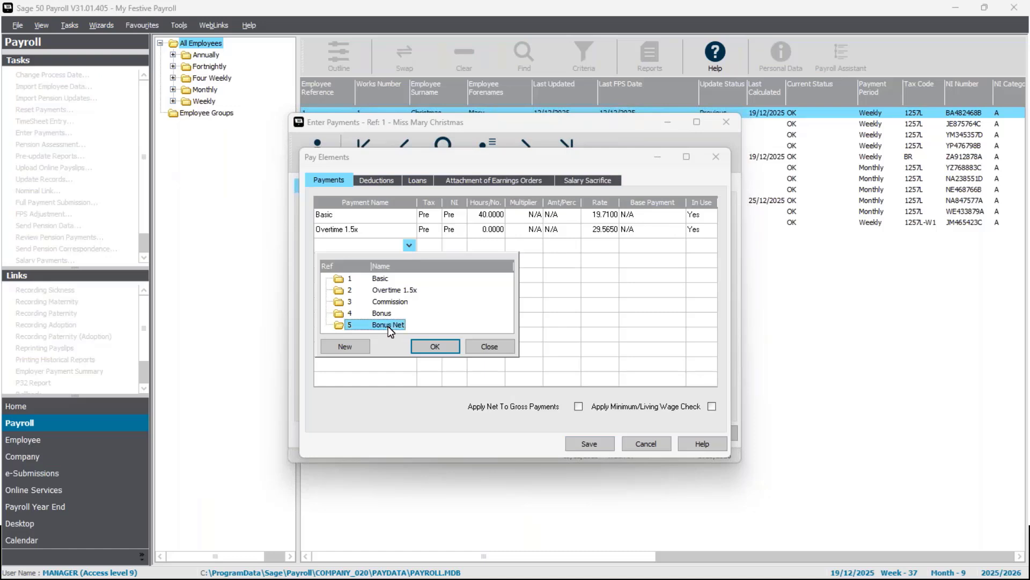
{"action": "left_click", "coordinate": [421, 344]}
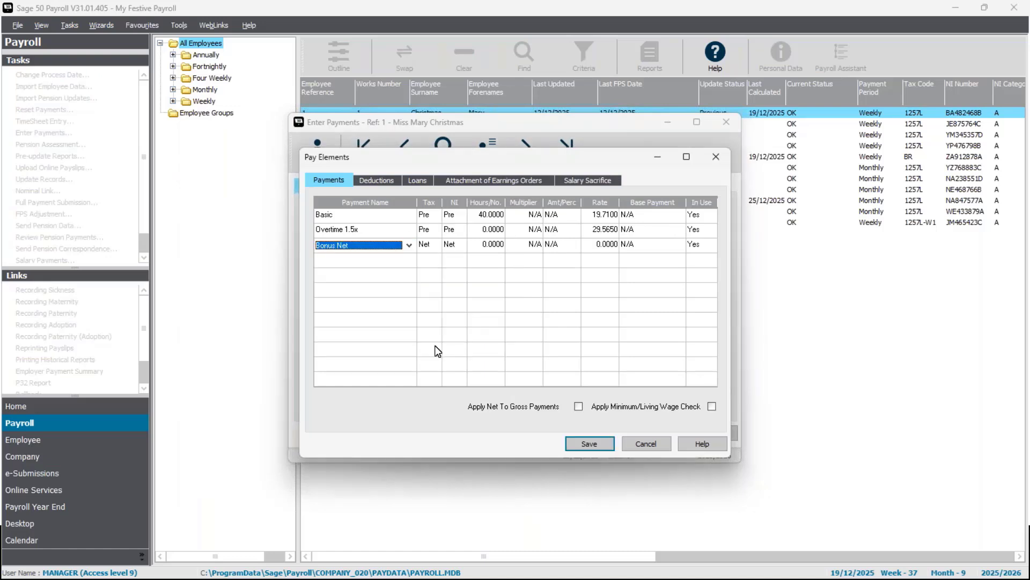
{"action": "left_click", "coordinate": [578, 442]}
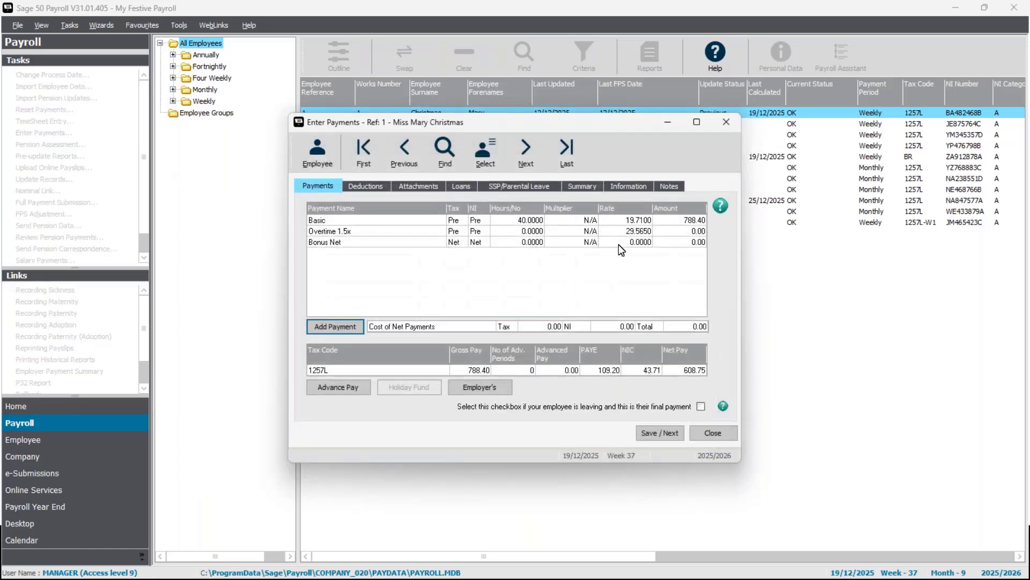
- Enter 1 for the Bonus Net hours and 1000 for its rate, save the first employee's payments, and close payment entry
{"action": "left_click", "coordinate": [534, 242]}
{"action": "type", "text": "1"}
{"action": "left_click", "coordinate": [612, 242]}
{"action": "type", "text": "1000"}
{"action": "left_click", "coordinate": [521, 243]}
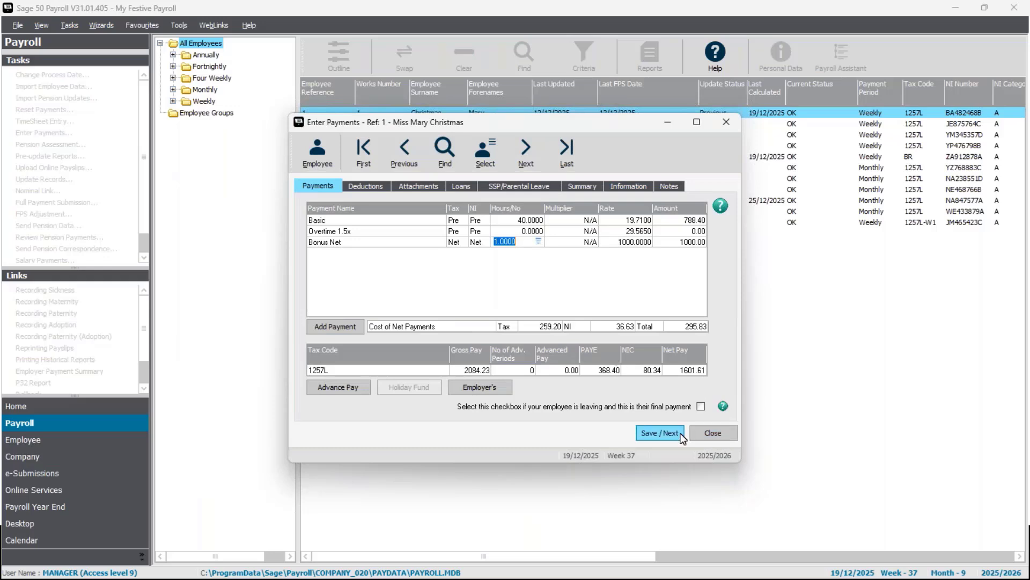
{"action": "left_click", "coordinate": [659, 432]}
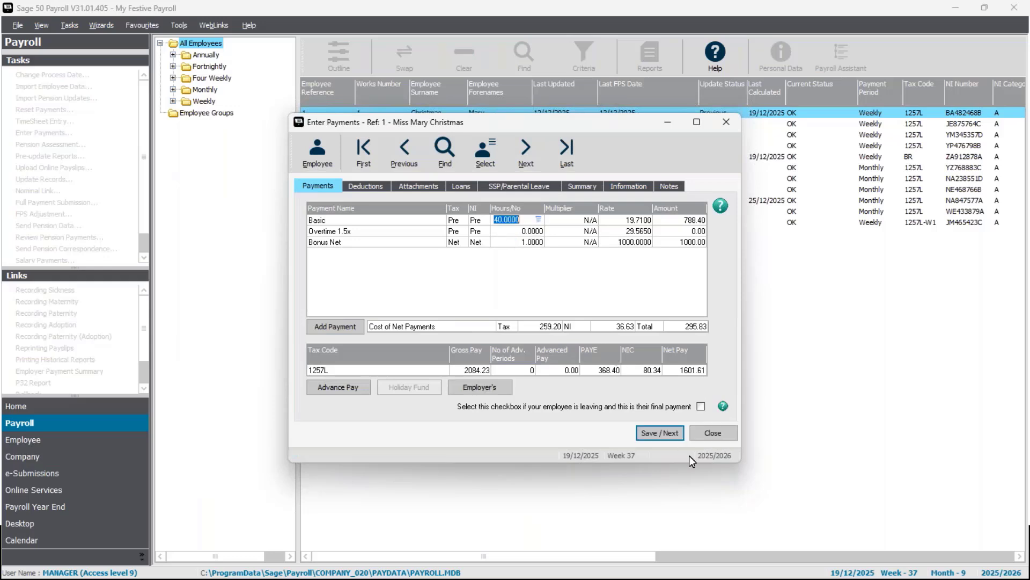
{"action": "left_click", "coordinate": [726, 123]}
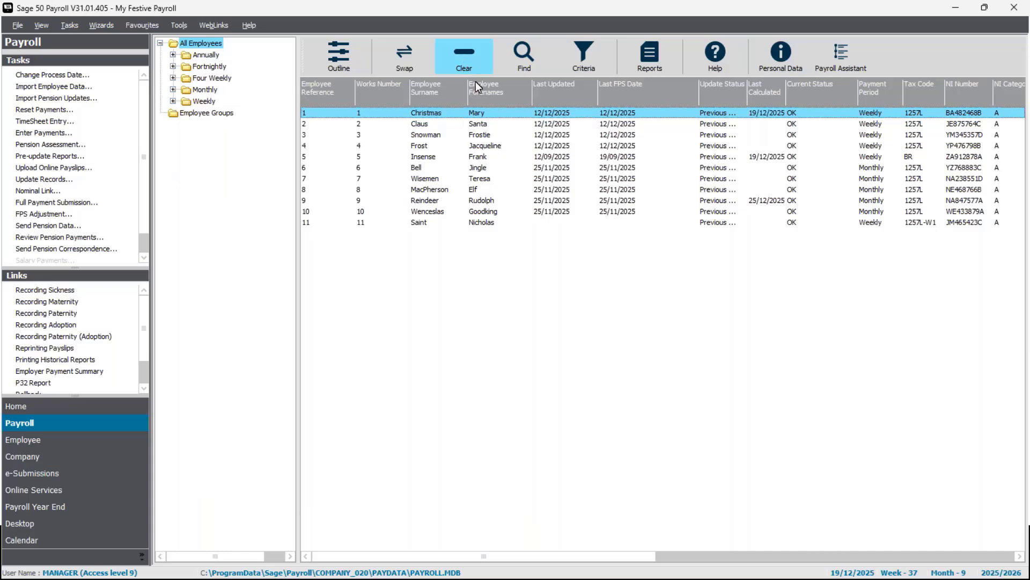
- Add the Bonus payment type to employees 2 to 5 with a global payments change
{"action": "left_click", "coordinate": [465, 57]}
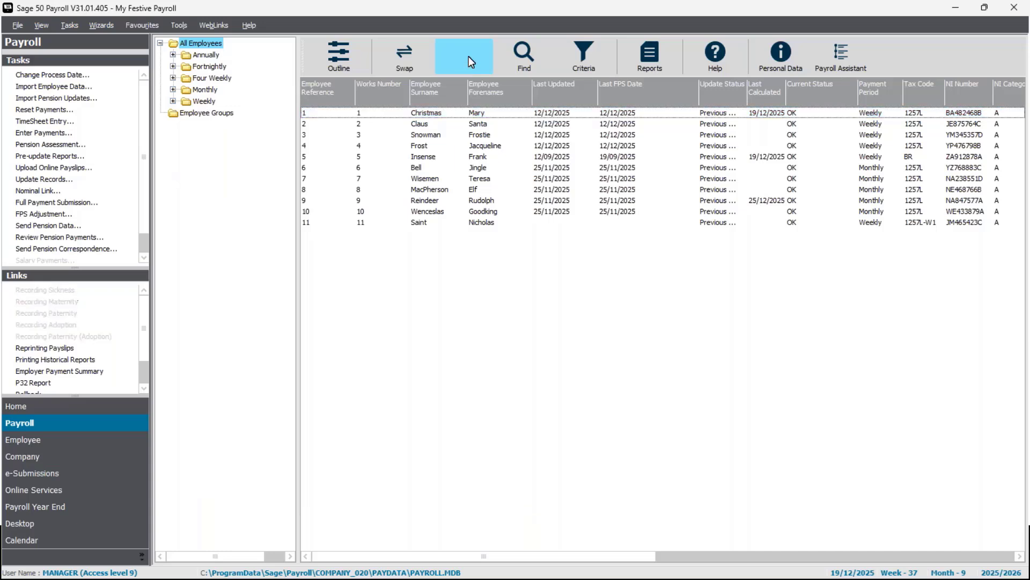
{"action": "left_click", "coordinate": [471, 126]}
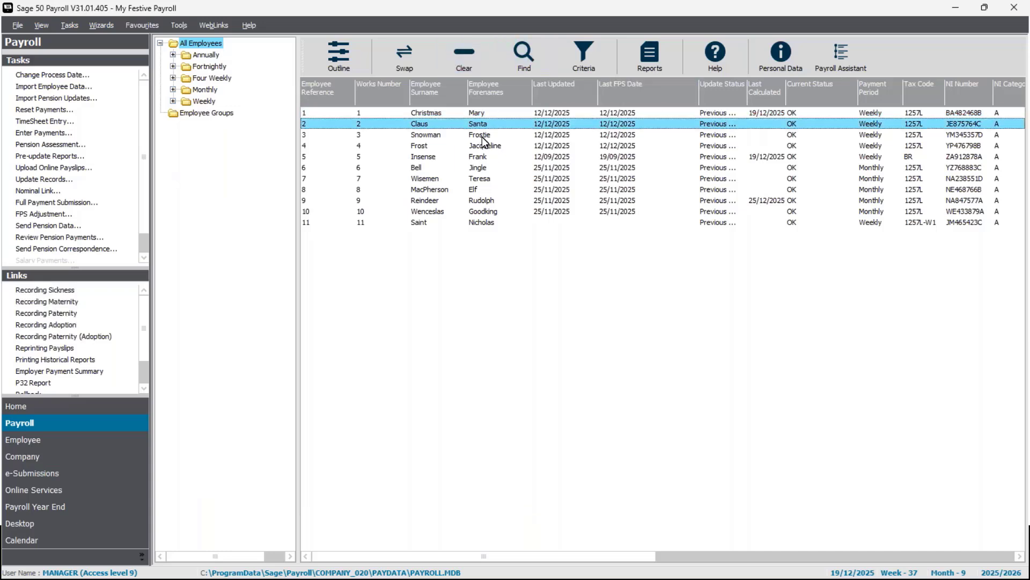
{"action": "left_click_drag", "start_coordinate": [485, 141], "coordinate": [492, 159]}
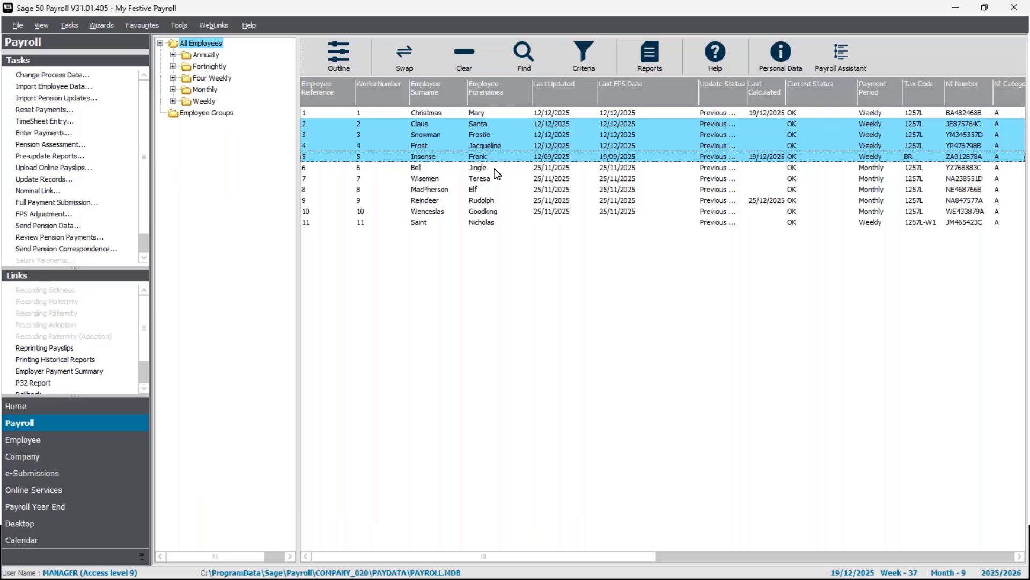
{"action": "left_click", "coordinate": [64, 28]}
{"action": "mouse_move", "coordinate": [67, 39]}
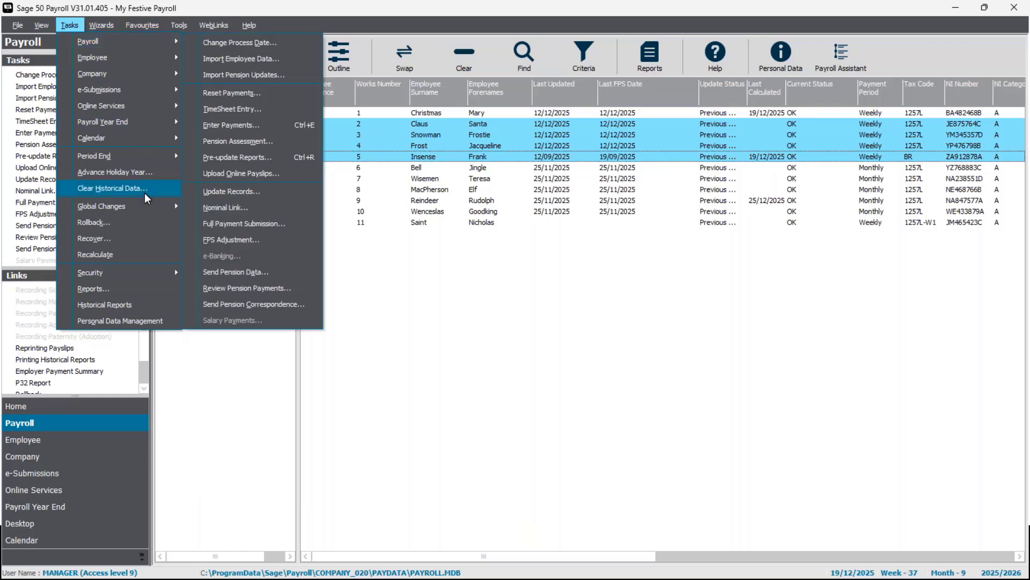
{"action": "mouse_move", "coordinate": [146, 206]}
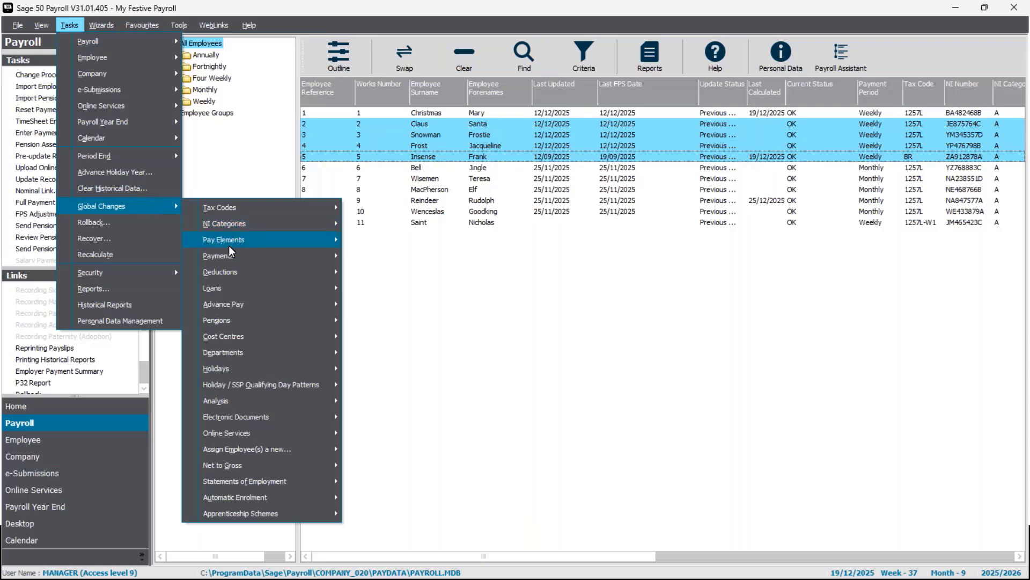
{"action": "mouse_move", "coordinate": [232, 258]}
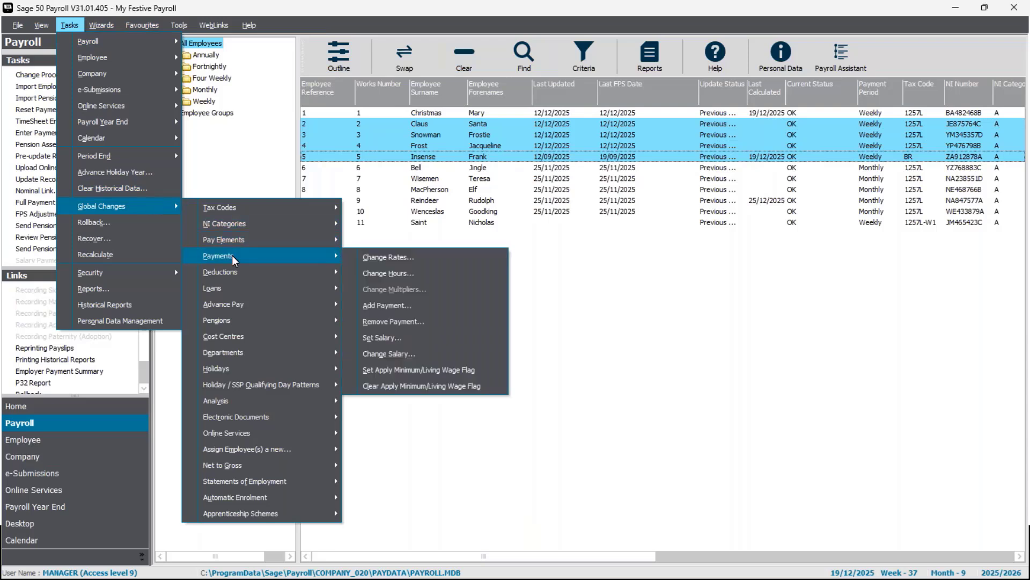
{"action": "left_click", "coordinate": [392, 306]}
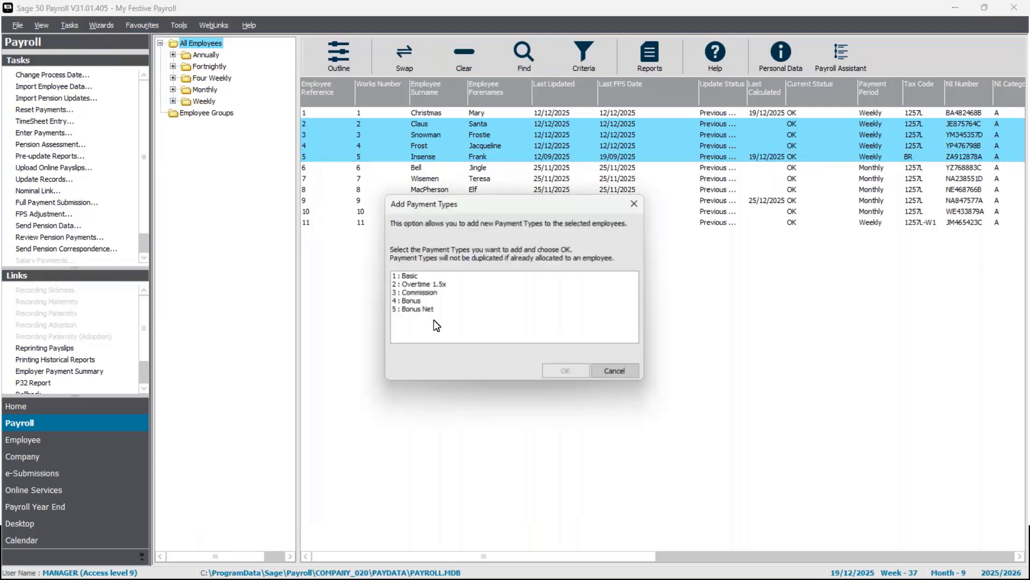
{"action": "left_click", "coordinate": [411, 304]}
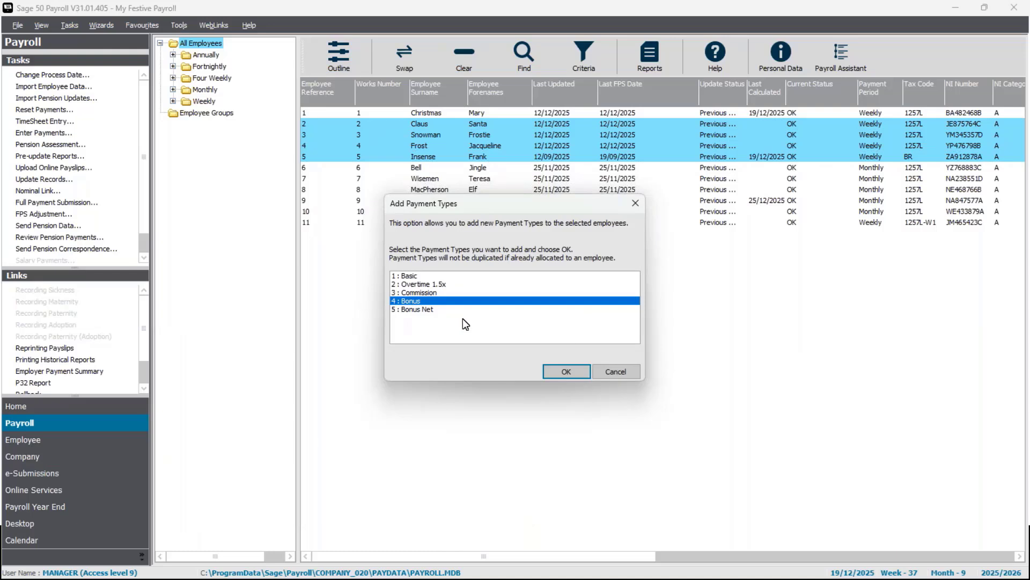
{"action": "left_click", "coordinate": [573, 372]}
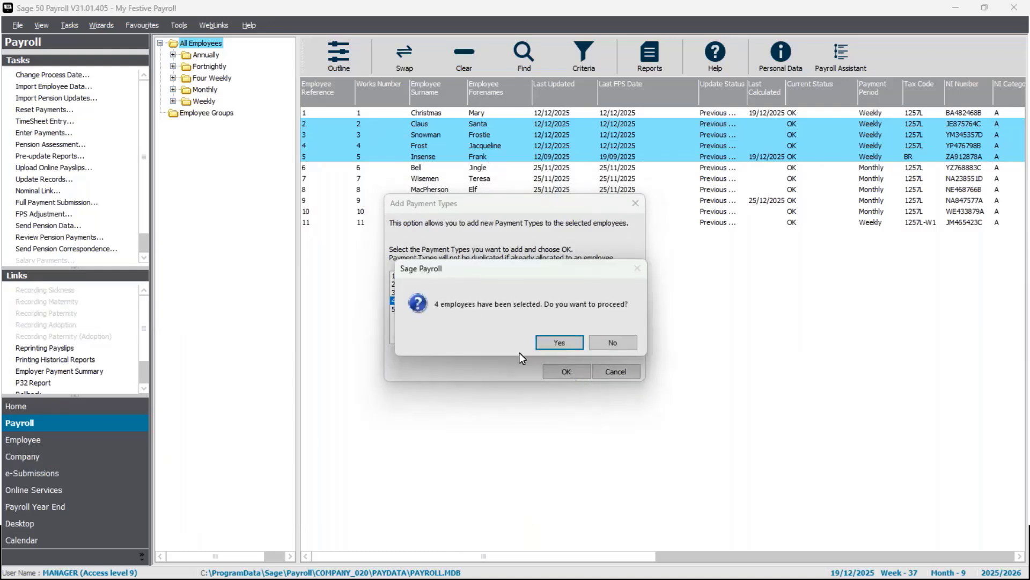
{"action": "left_click", "coordinate": [572, 345]}
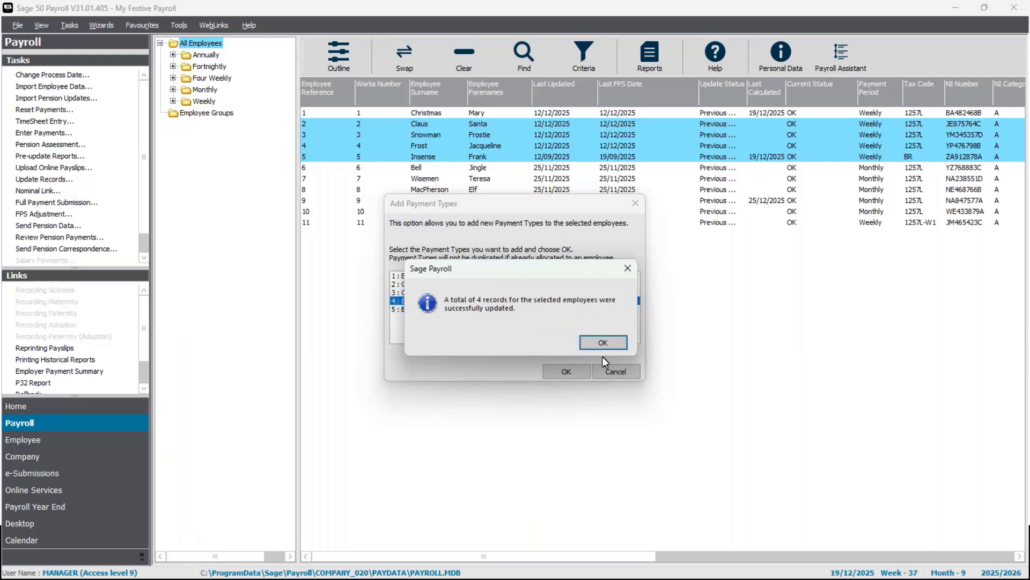
{"action": "left_click", "coordinate": [606, 346]}
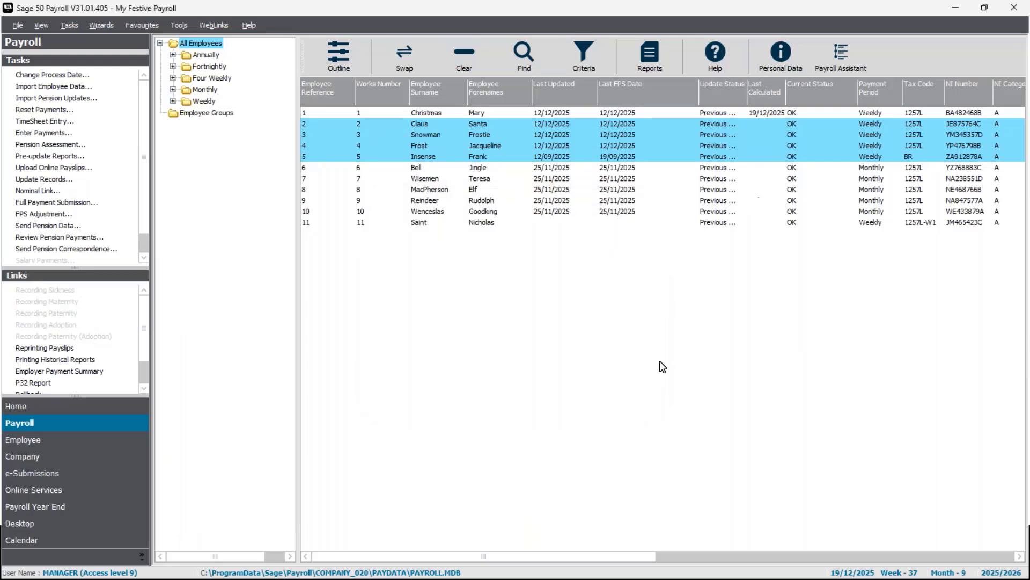
- Include employee 1 in the selection and bring up payment entry, skipping the legislation update check
{"action": "left_click", "coordinate": [467, 116]}
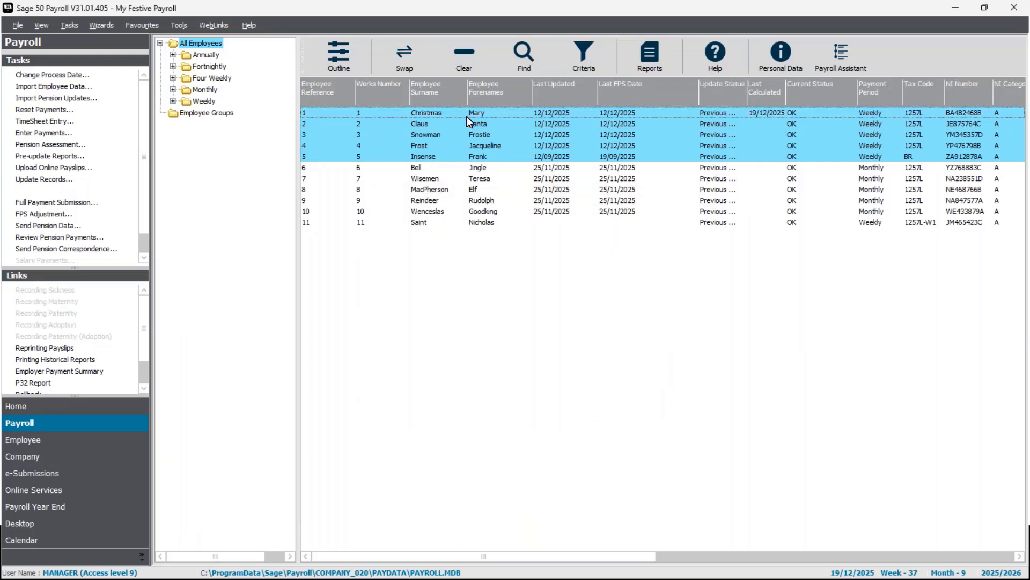
{"action": "left_click", "coordinate": [60, 134]}
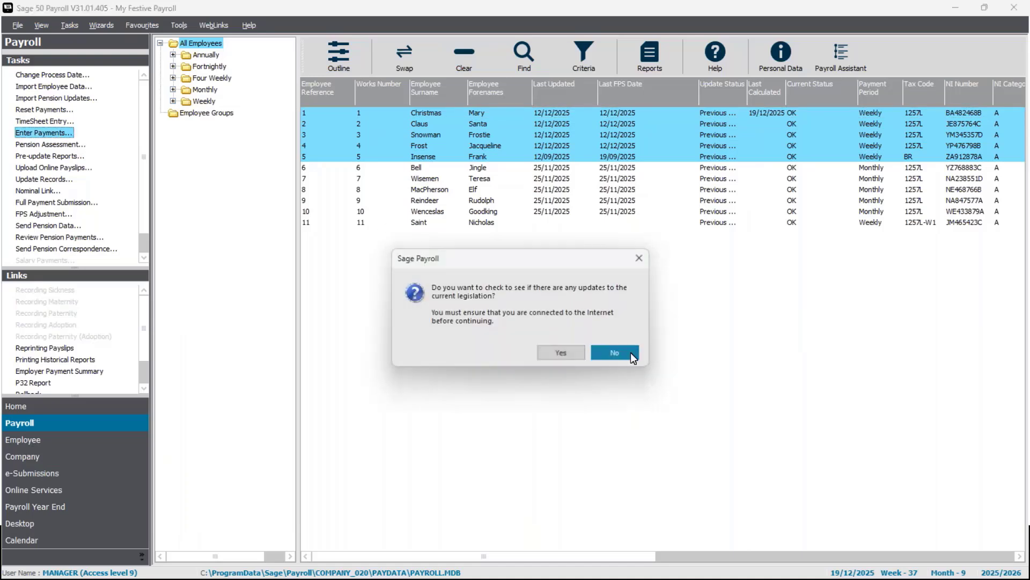
{"action": "left_click", "coordinate": [630, 352]}
{"action": "left_click", "coordinate": [612, 354]}
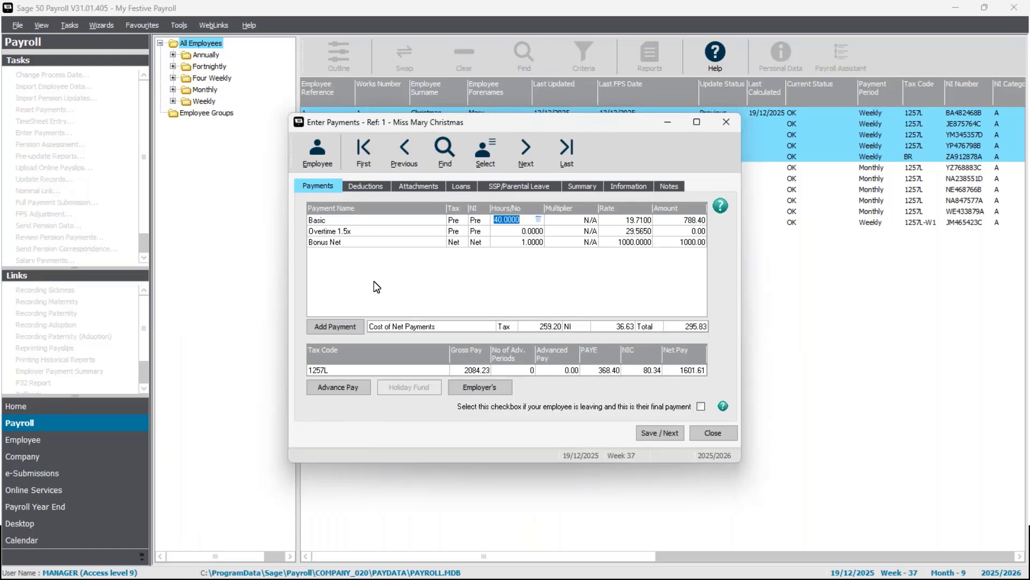
- Enter 1 for the second employee's Bonus hours and 1000 for the rate, and move on to the third employee
{"action": "left_click", "coordinate": [520, 164]}
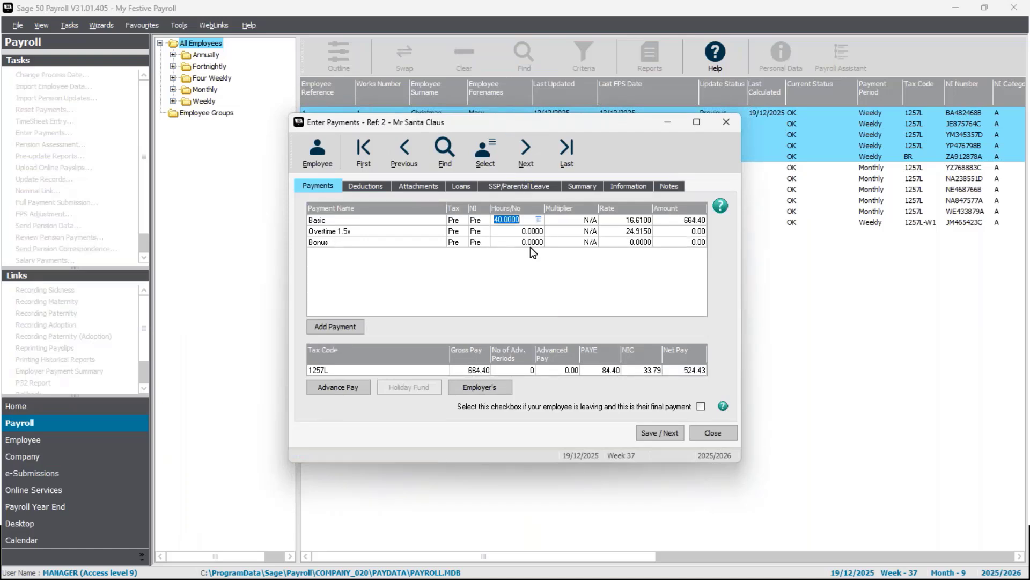
{"action": "type", "text": "1"}
{"action": "left_click", "coordinate": [646, 239]}
{"action": "type", "text": "1000"}
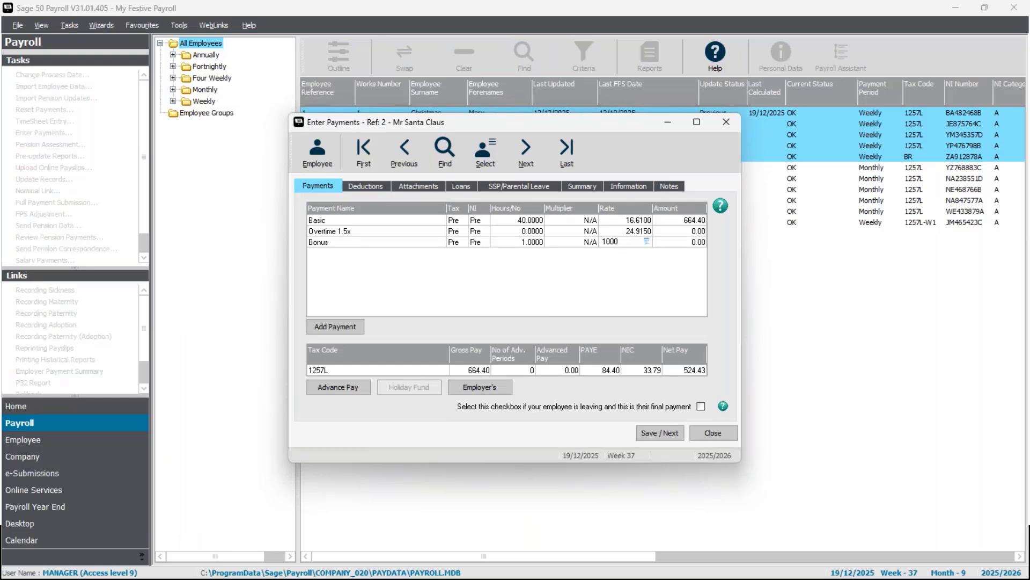
{"action": "left_click", "coordinate": [538, 166]}
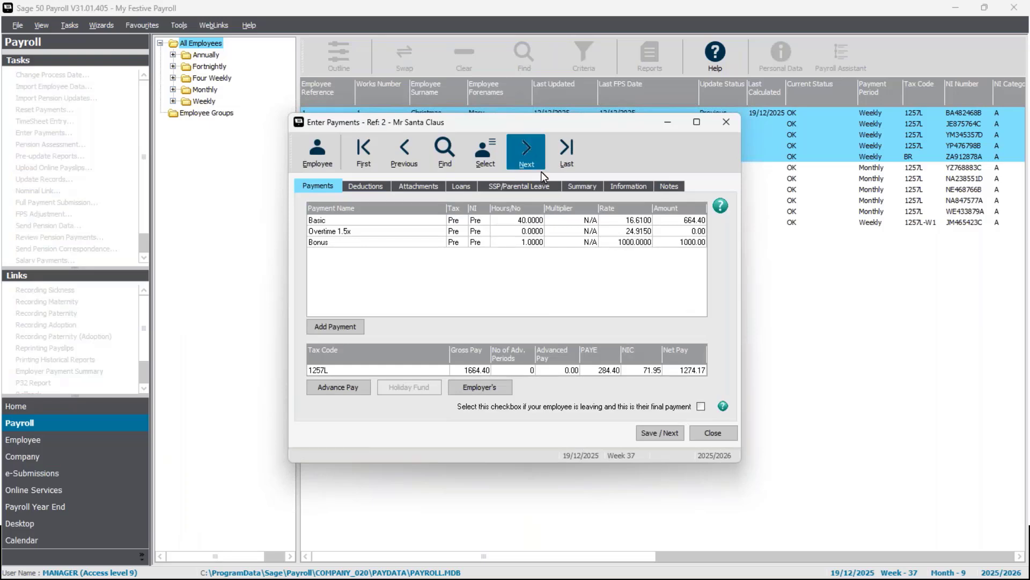
- Enter 1 for the third employee's Bonus hours and 1000 for the rate, and advance to the fourth employee
{"action": "left_click", "coordinate": [536, 242]}
{"action": "type", "text": "1"}
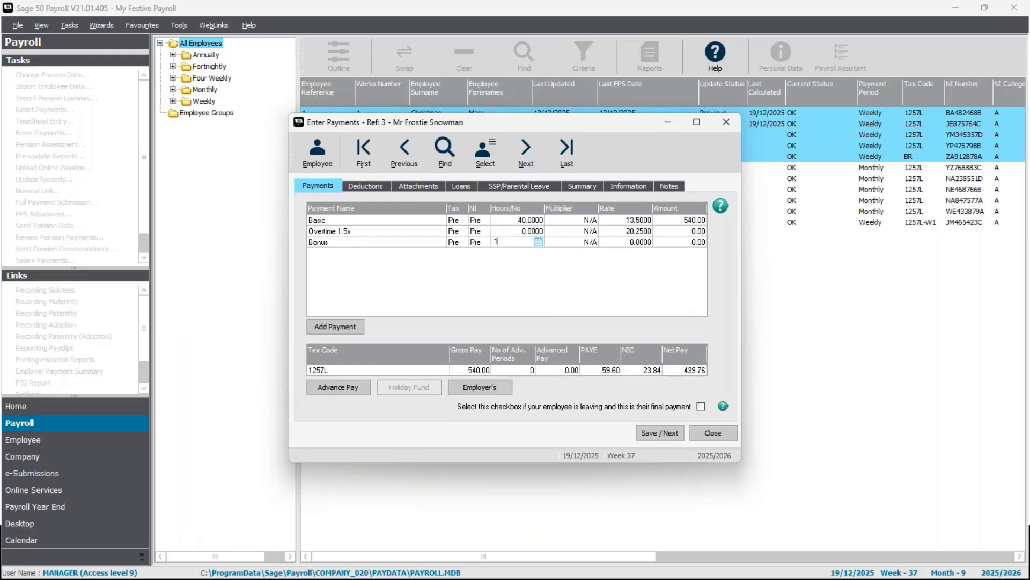
{"action": "left_click", "coordinate": [614, 242]}
{"action": "type", "text": "1000"}
{"action": "left_click", "coordinate": [524, 159]}
- Enter 1 for the fourth employee's Bonus hours and 1000 for the rate, save, and dismiss the pension contribution notice
{"action": "left_click", "coordinate": [518, 244]}
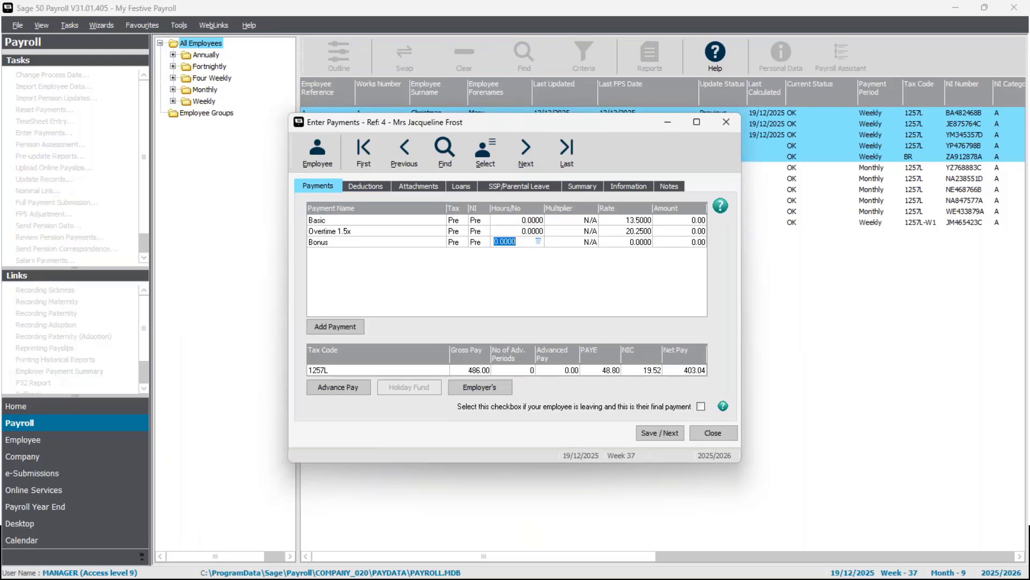
{"action": "type", "text": "1"}
{"action": "left_click", "coordinate": [609, 245]}
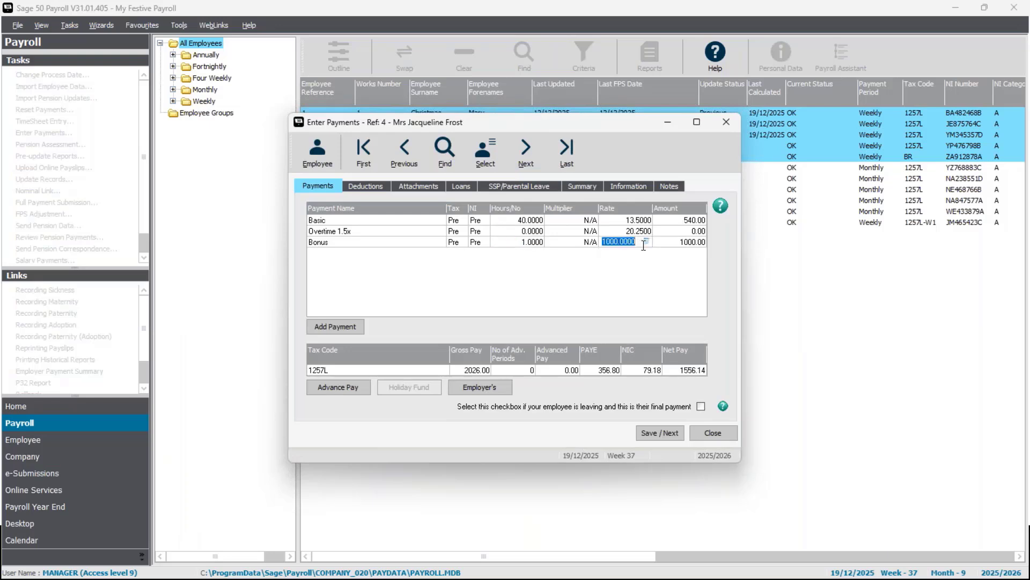
{"action": "left_click", "coordinate": [518, 159]}
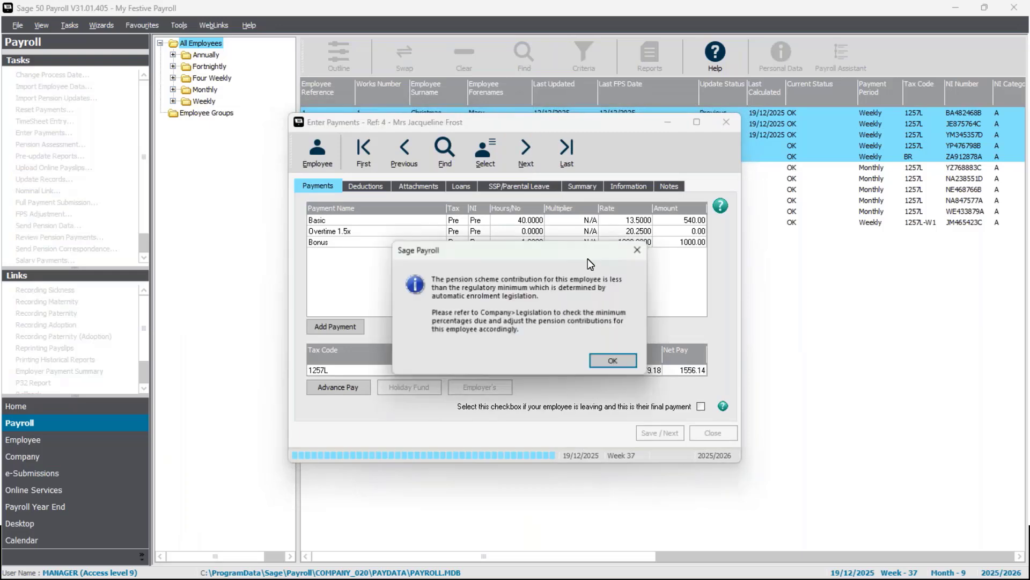
{"action": "left_click", "coordinate": [614, 361]}
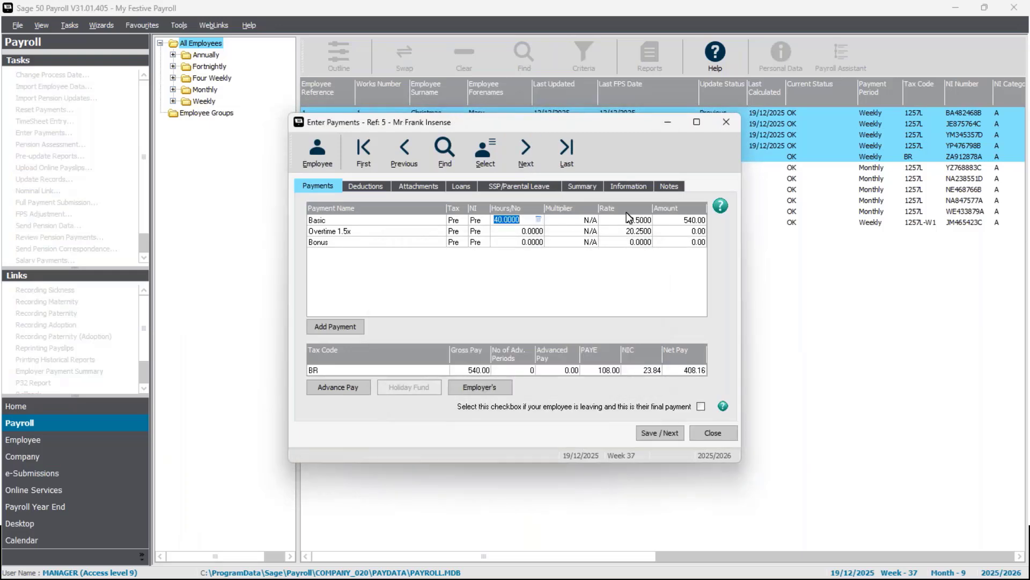
- Enter 1 for the fifth employee's Bonus hours and 1000 for the rate, and close payment entry
{"action": "left_click", "coordinate": [529, 242]}
{"action": "type", "text": "1"}
{"action": "key", "text": "Tab"}
{"action": "type", "text": "1000"}
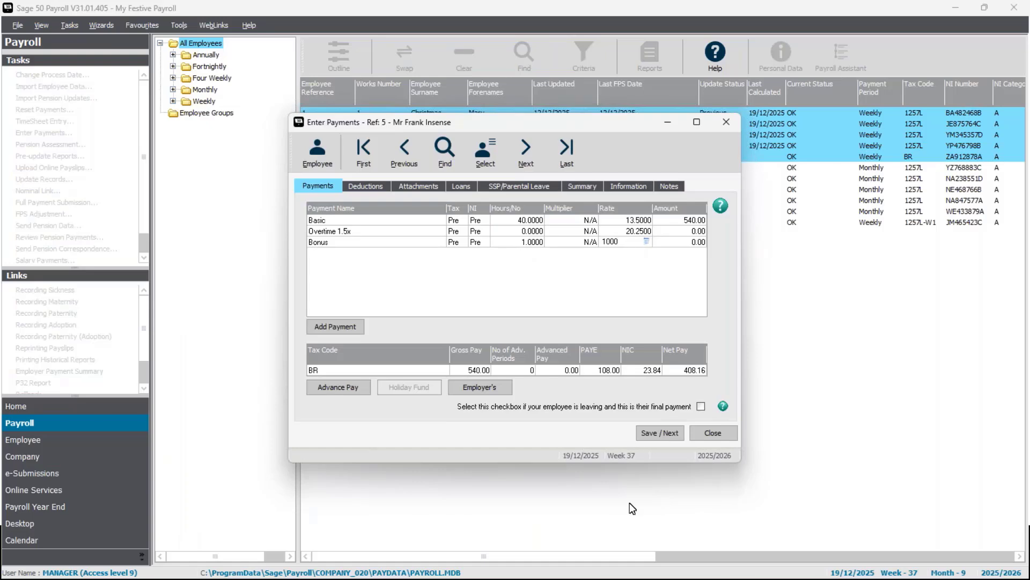
{"action": "left_click", "coordinate": [734, 119]}
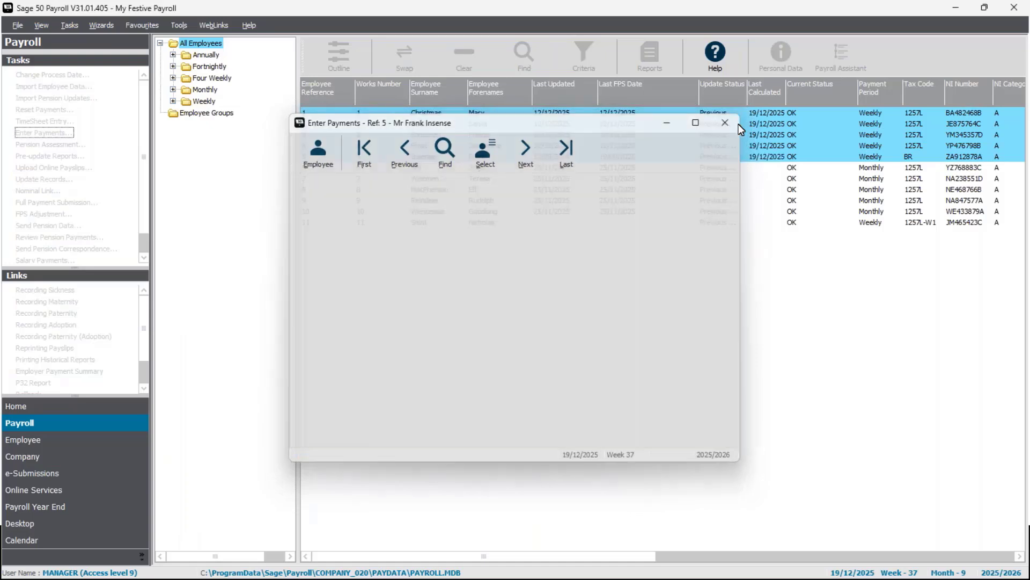
- Bring up the pre-update reports for employees 1 to 5 and preview the Laser (2 per A4 sheet) payslips
{"action": "left_click", "coordinate": [56, 156]}
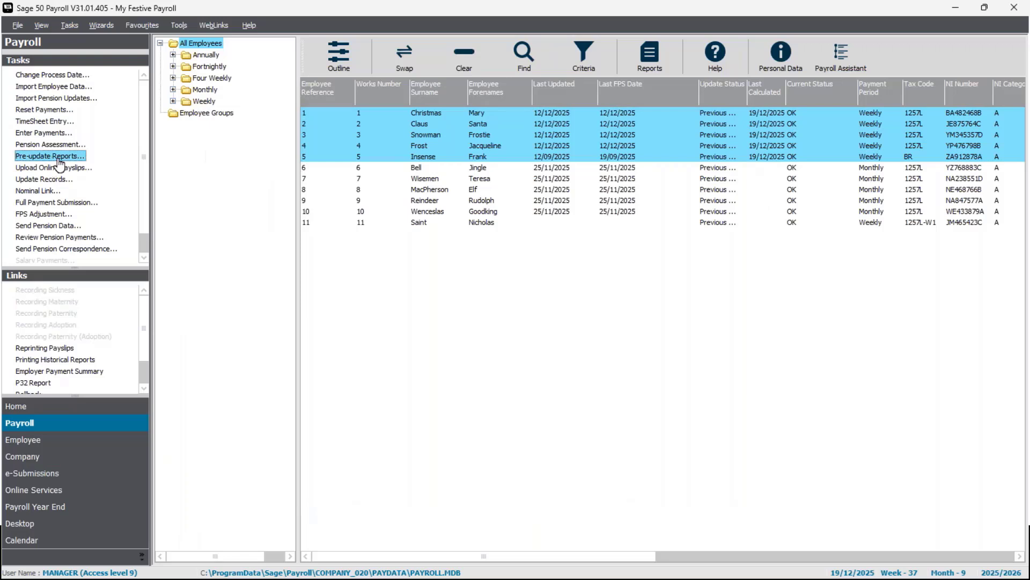
{"action": "left_click", "coordinate": [624, 356]}
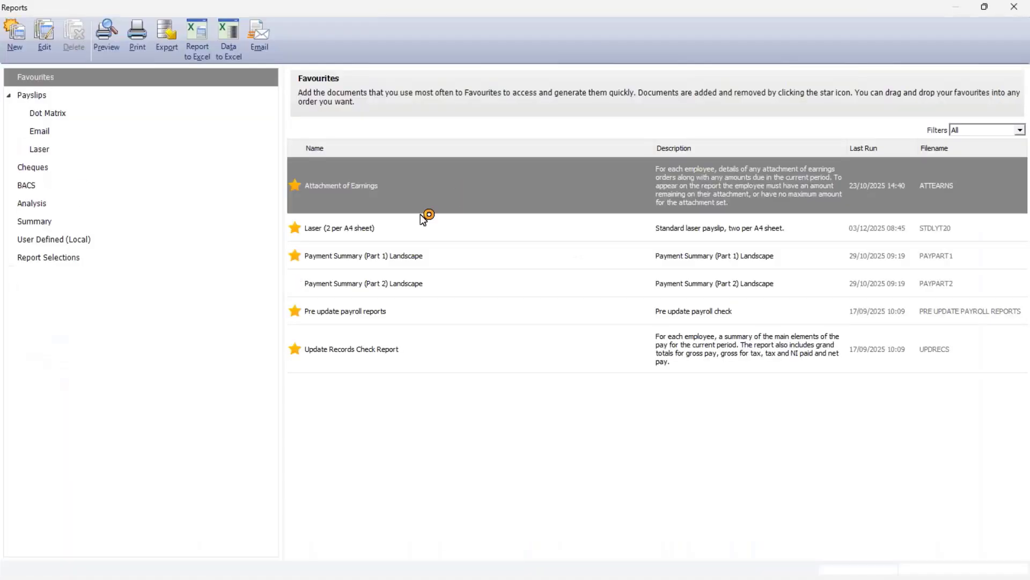
{"action": "left_click", "coordinate": [424, 222]}
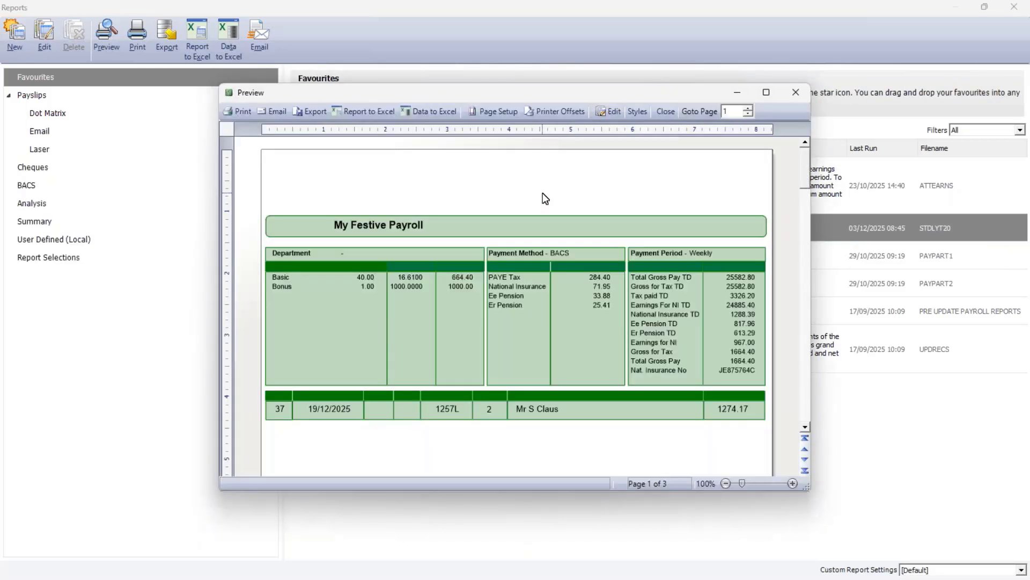
- Compare the Bonus and Bonus Net lines across the payslip pages, and close the preview and the reports
{"action": "scroll", "coordinate": [543, 251], "scroll_direction": "down", "scroll_amount": 4}
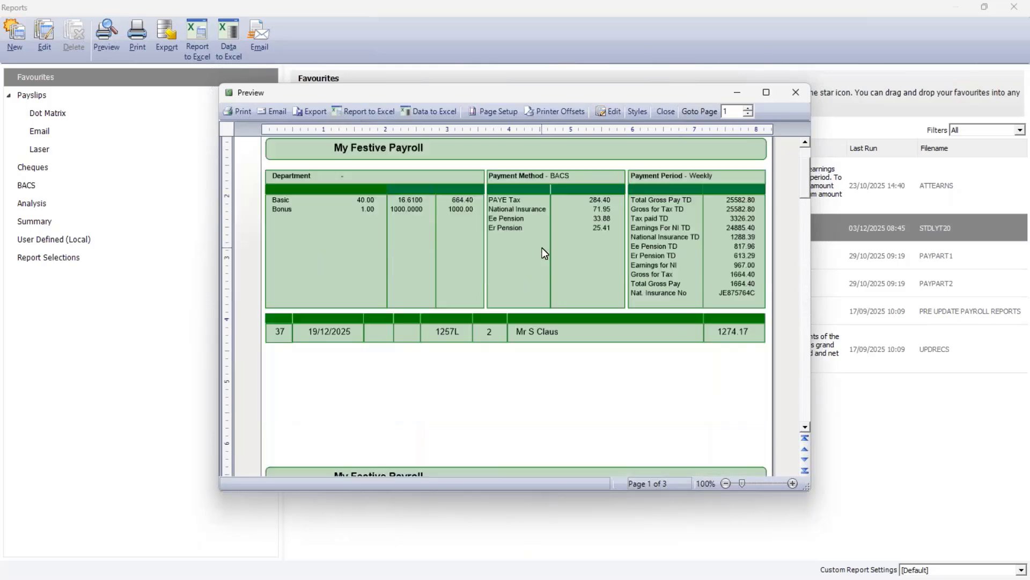
{"action": "scroll", "coordinate": [543, 252], "scroll_direction": "up", "scroll_amount": 4}
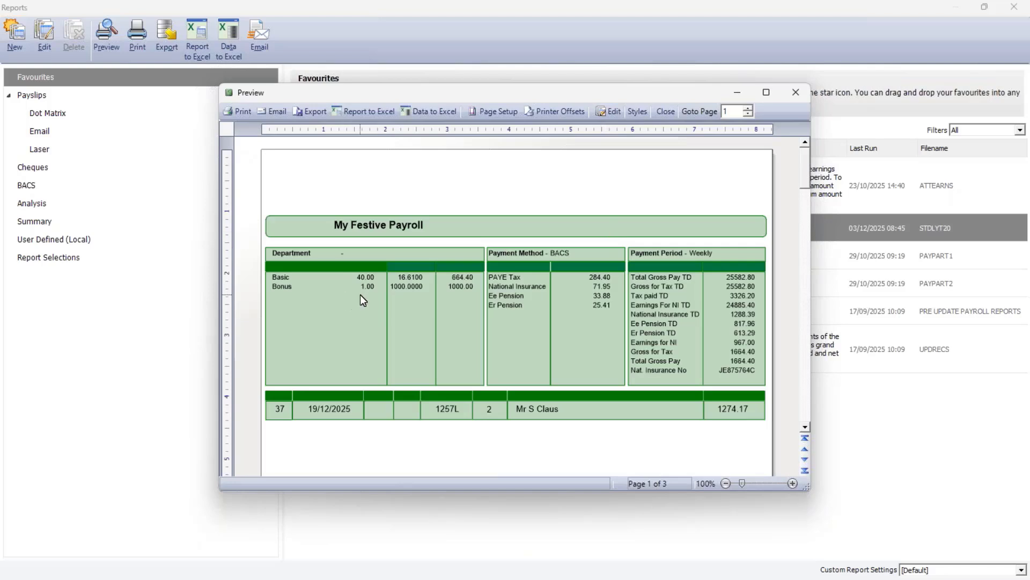
{"action": "scroll", "coordinate": [360, 295], "scroll_direction": "down", "scroll_amount": 6}
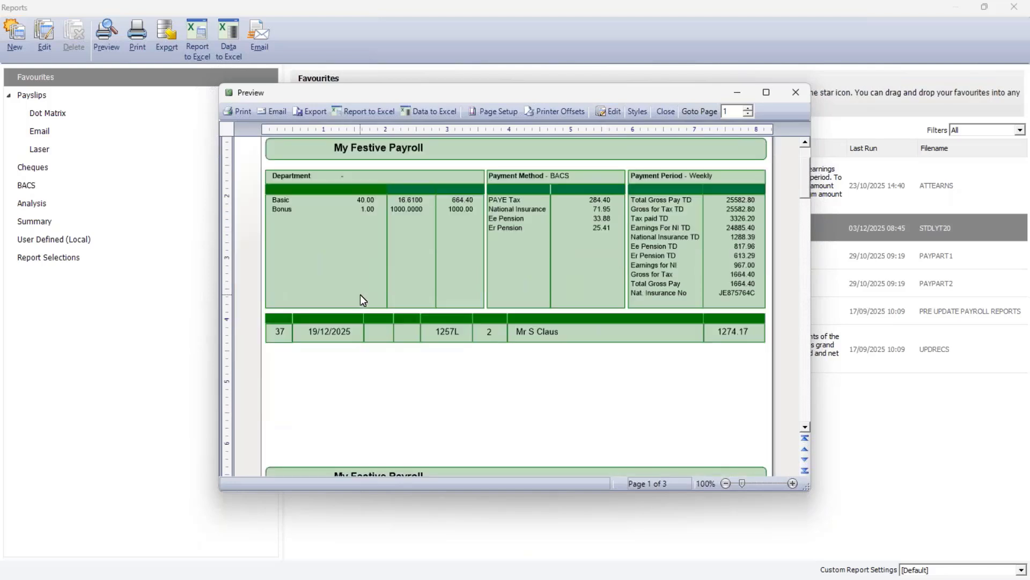
{"action": "scroll", "coordinate": [360, 295], "scroll_direction": "down", "scroll_amount": 8}
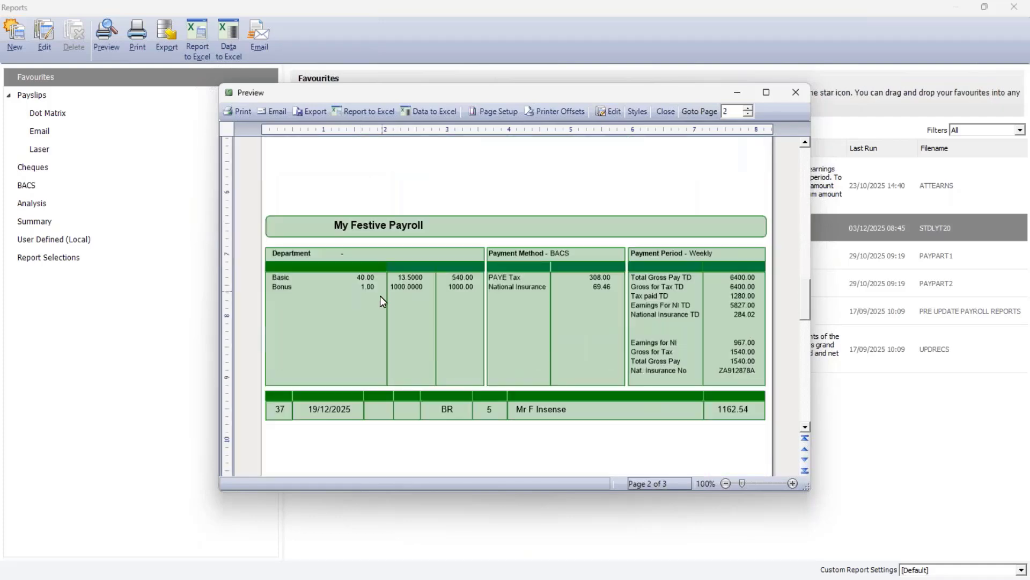
{"action": "scroll", "coordinate": [380, 295], "scroll_direction": "down", "scroll_amount": 6}
{"action": "scroll", "coordinate": [408, 277], "scroll_direction": "up", "scroll_amount": 5}
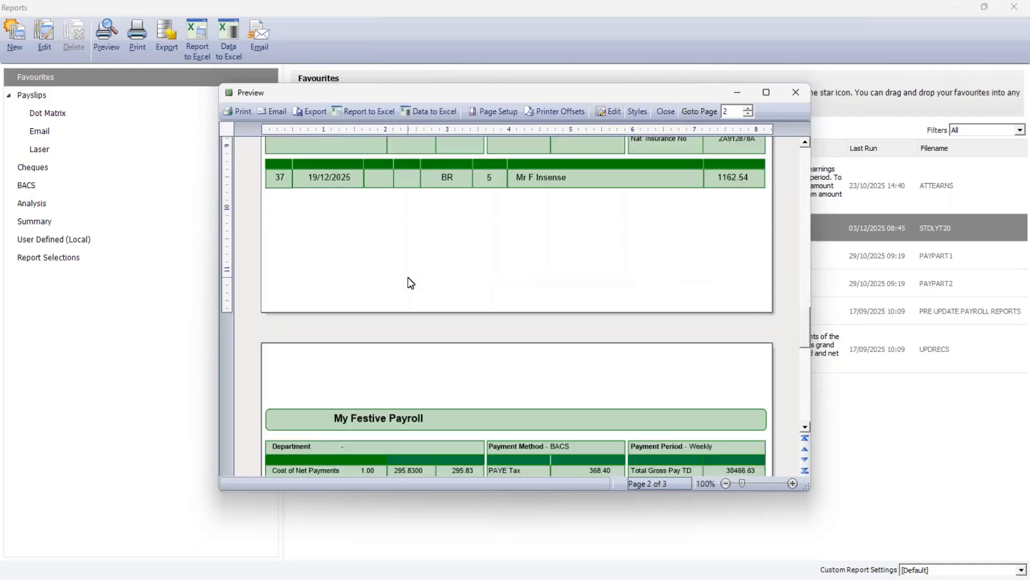
{"action": "scroll", "coordinate": [408, 277], "scroll_direction": "down", "scroll_amount": 5}
{"action": "scroll", "coordinate": [411, 281], "scroll_direction": "down", "scroll_amount": 3}
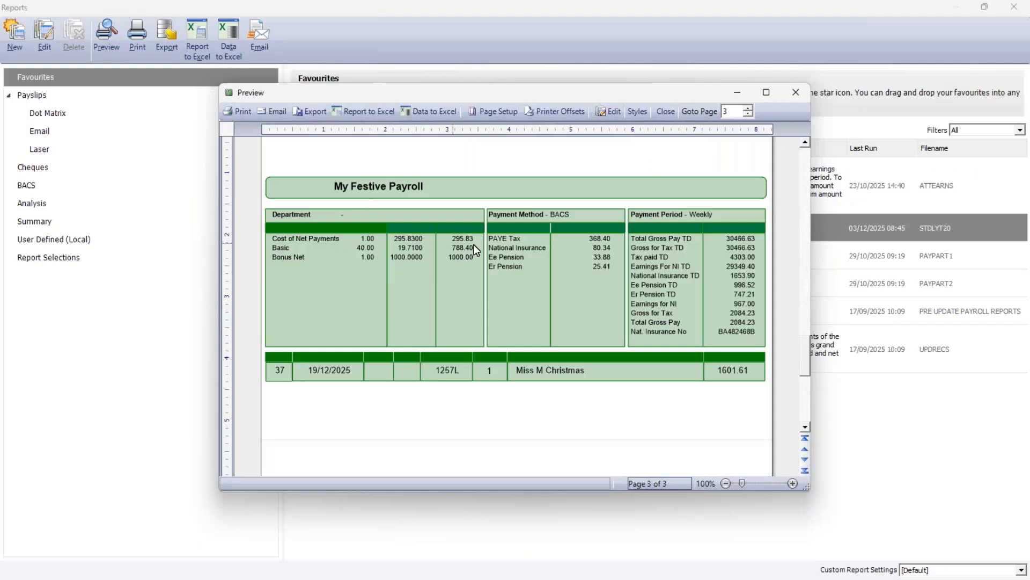
{"action": "left_click", "coordinate": [797, 98]}
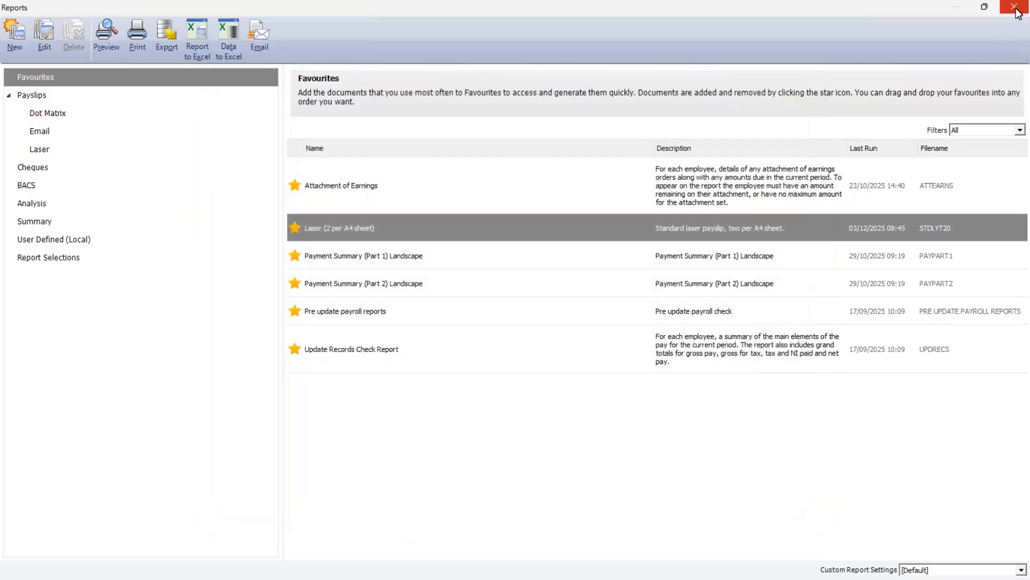
{"action": "left_click", "coordinate": [1016, 11]}
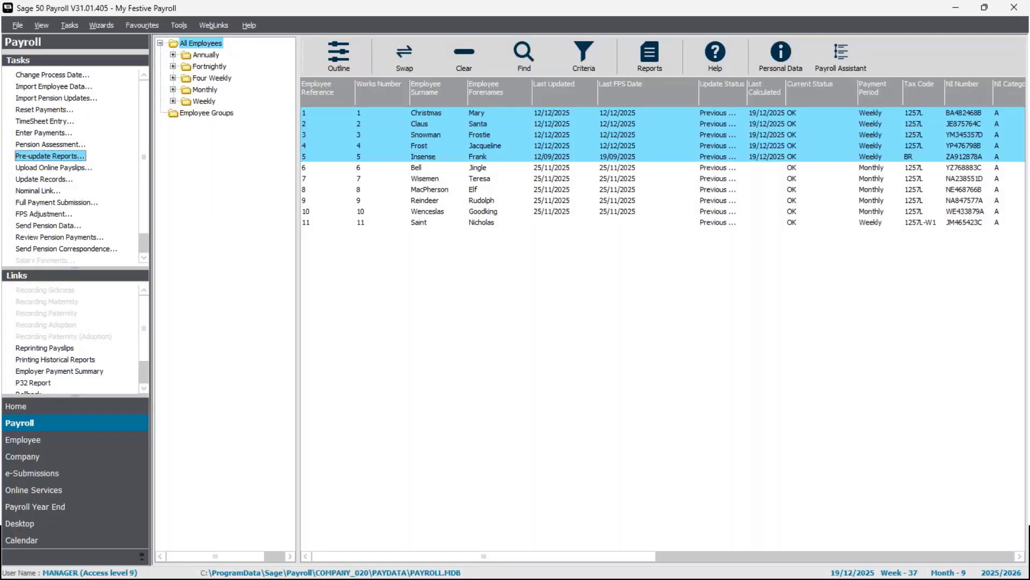